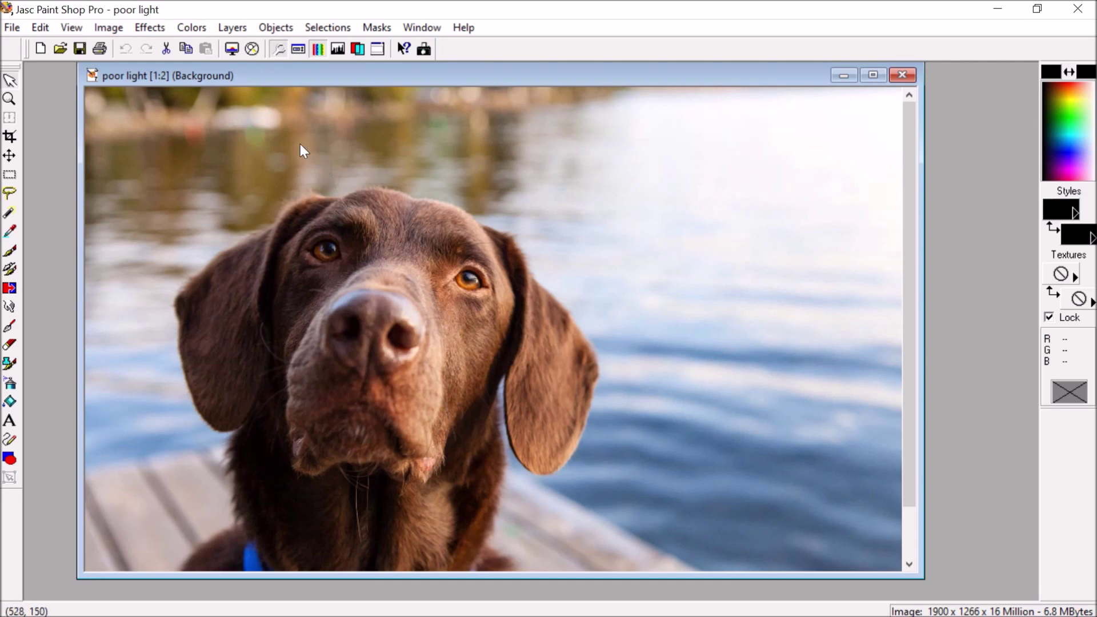
Apply the Brightness/Contrast adjustment to the poor light photo with brightness 20 and contrast 20%
click(178, 29)
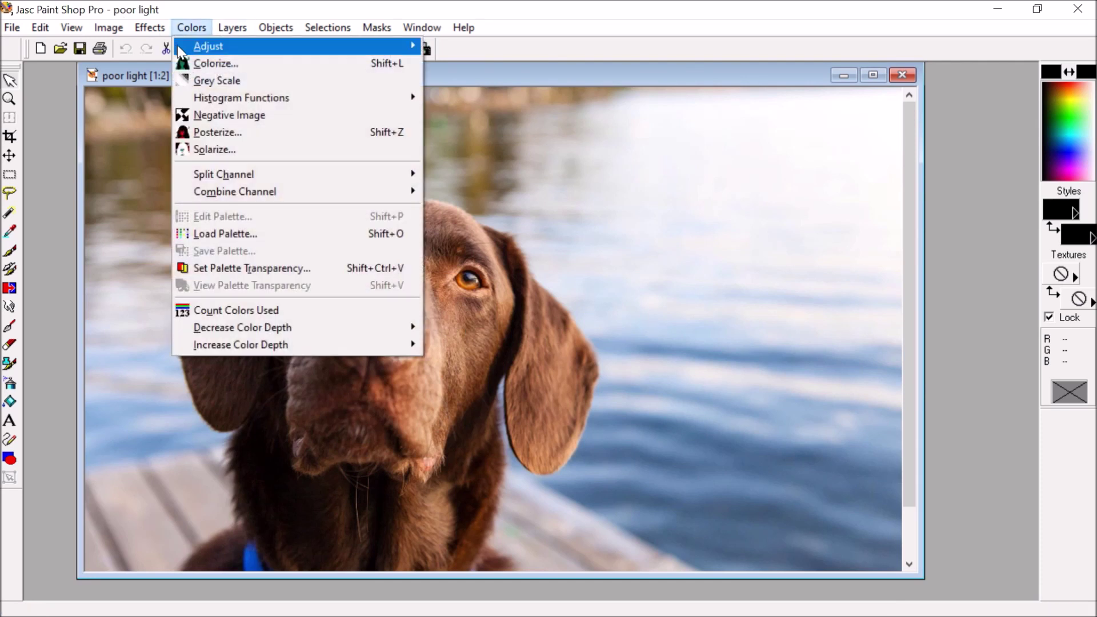
mouse_move(221, 50)
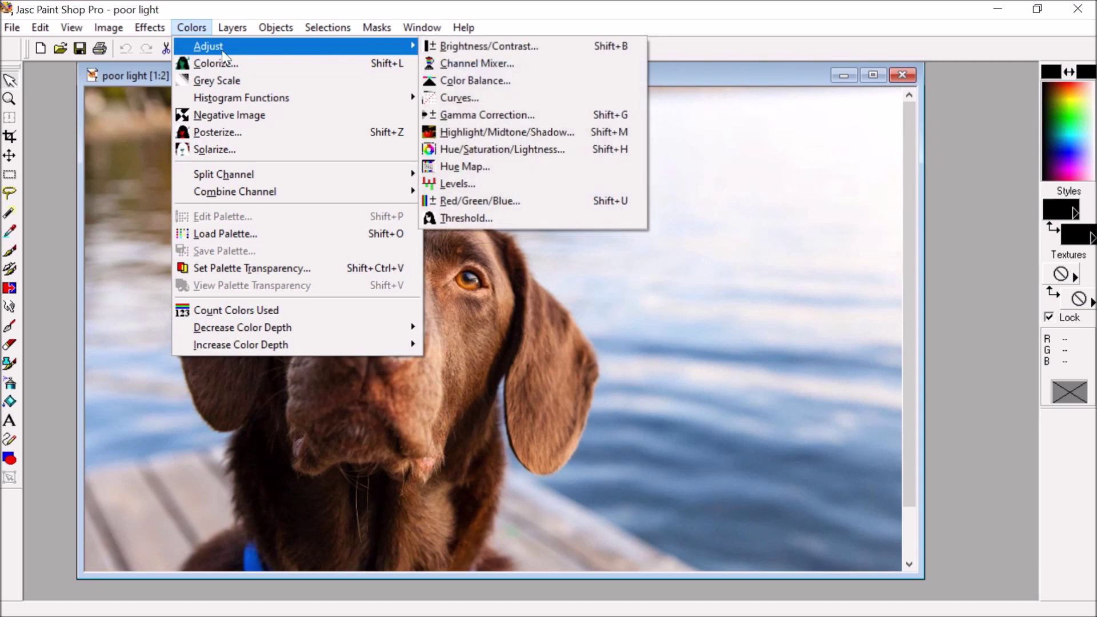
click(530, 49)
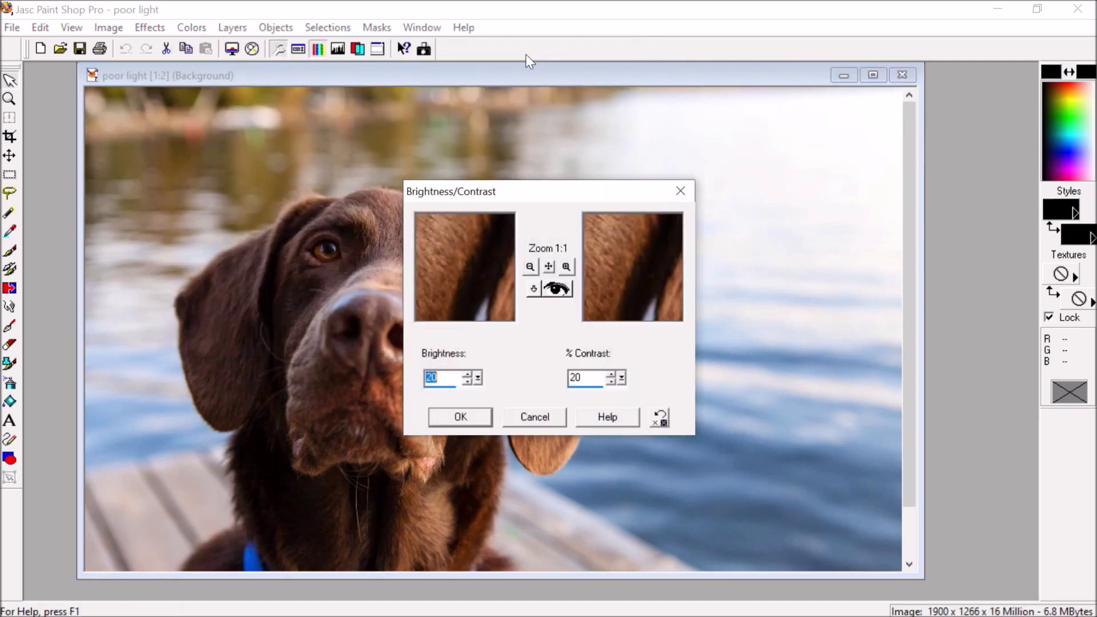
click(478, 419)
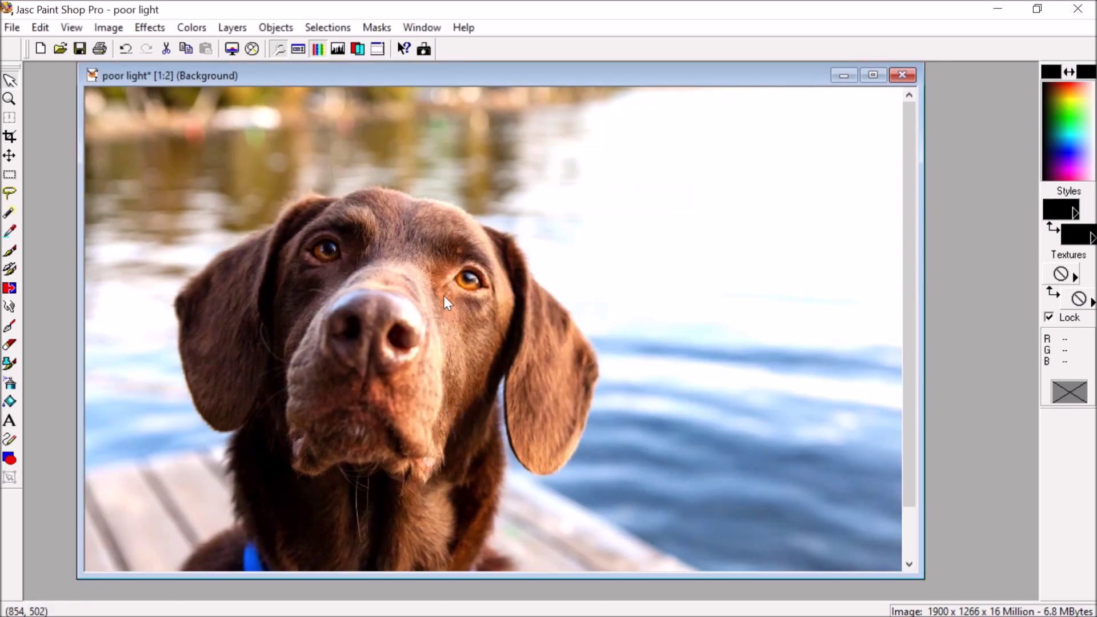
Apply brightness 20 and contrast 20% to the poor light photo a second time and close the photo
click(181, 29)
mouse_move(228, 27)
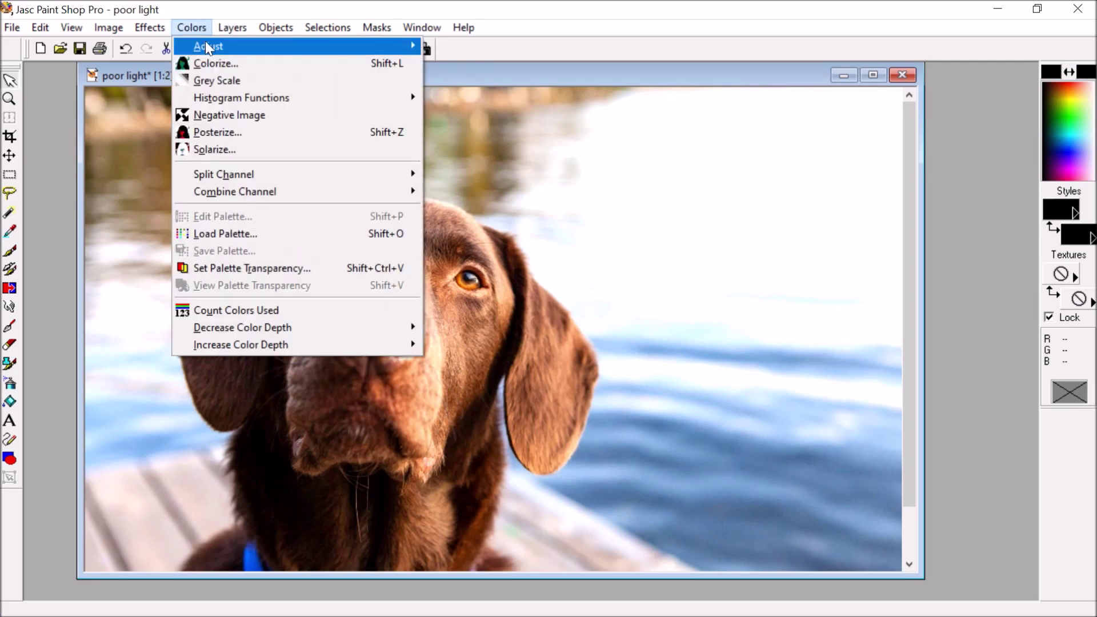
click(552, 43)
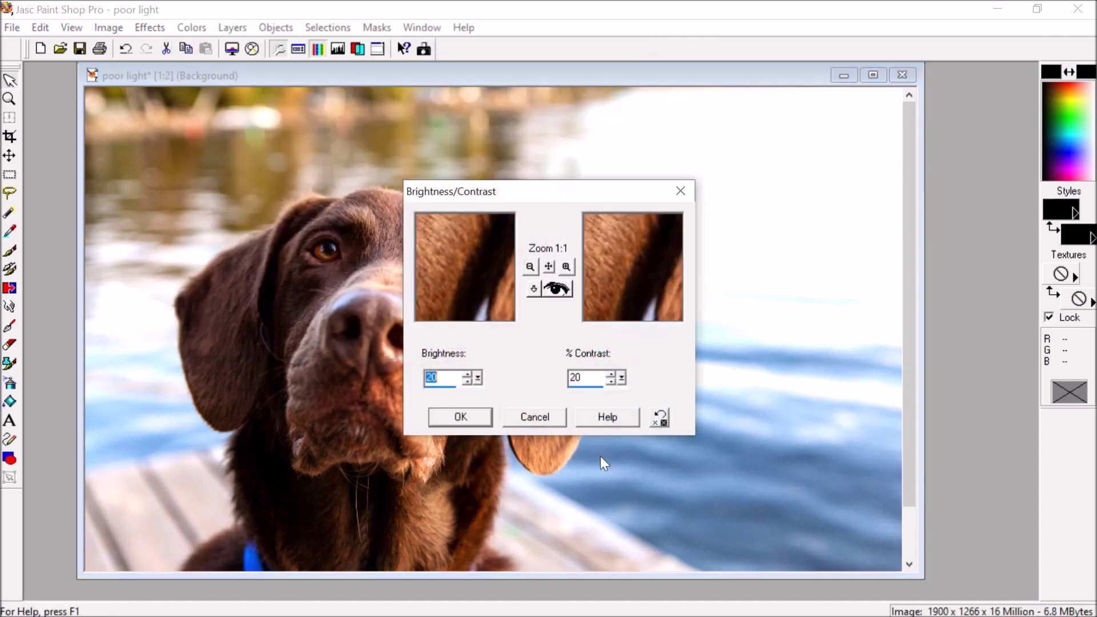
click(460, 416)
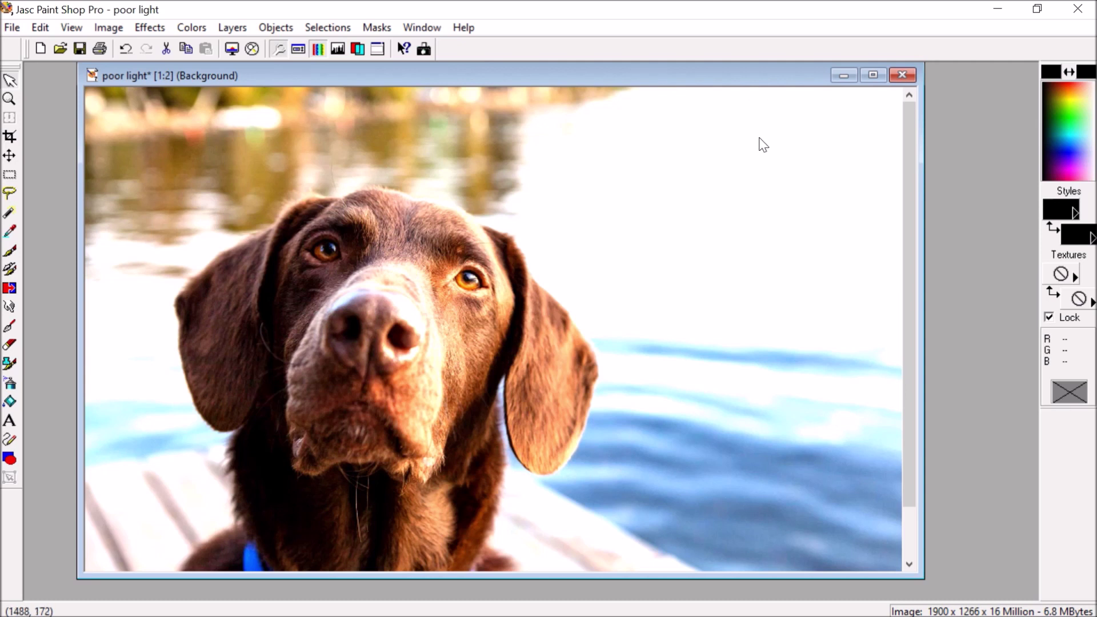
click(902, 75)
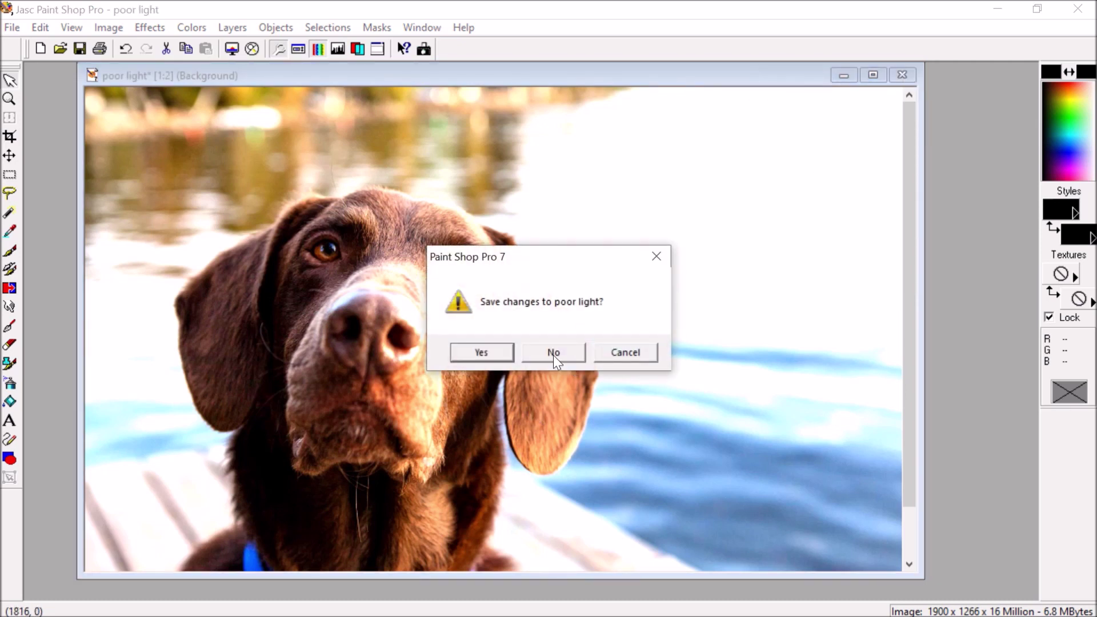
click(478, 353)
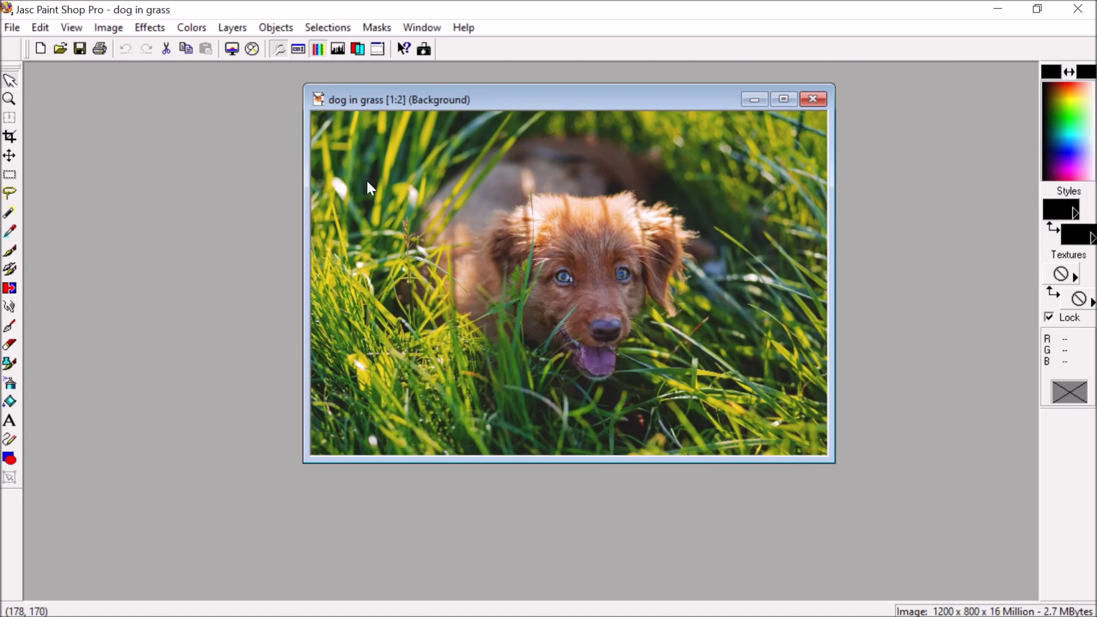
Apply the Brightness/Contrast adjustment to the dog in grass photo with brightness 20 and contrast 20%
click(9, 99)
click(780, 257)
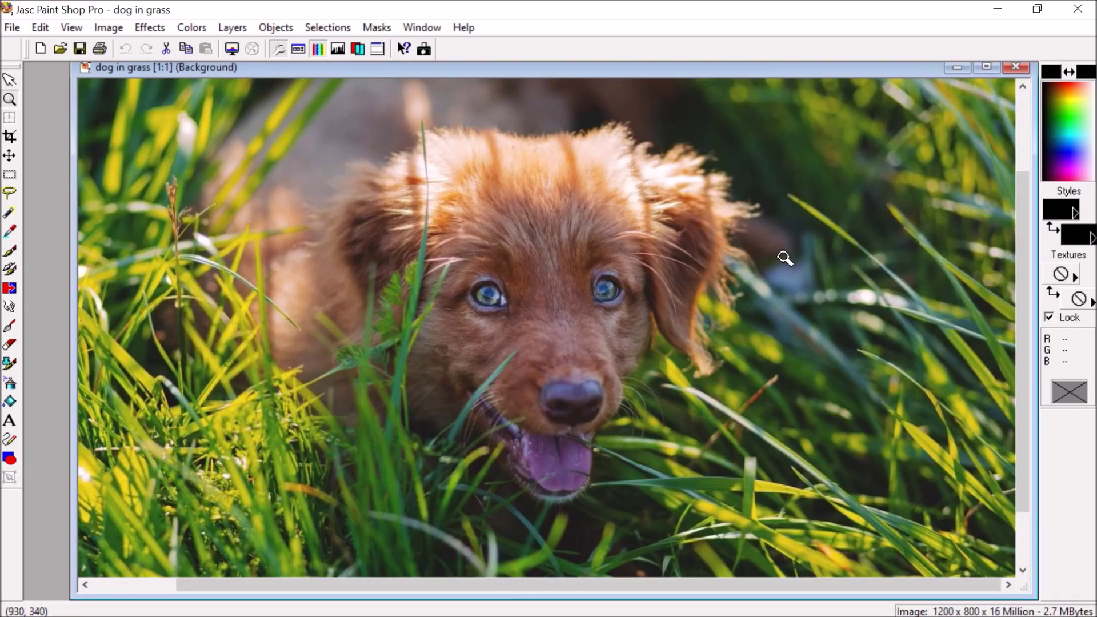
click(200, 27)
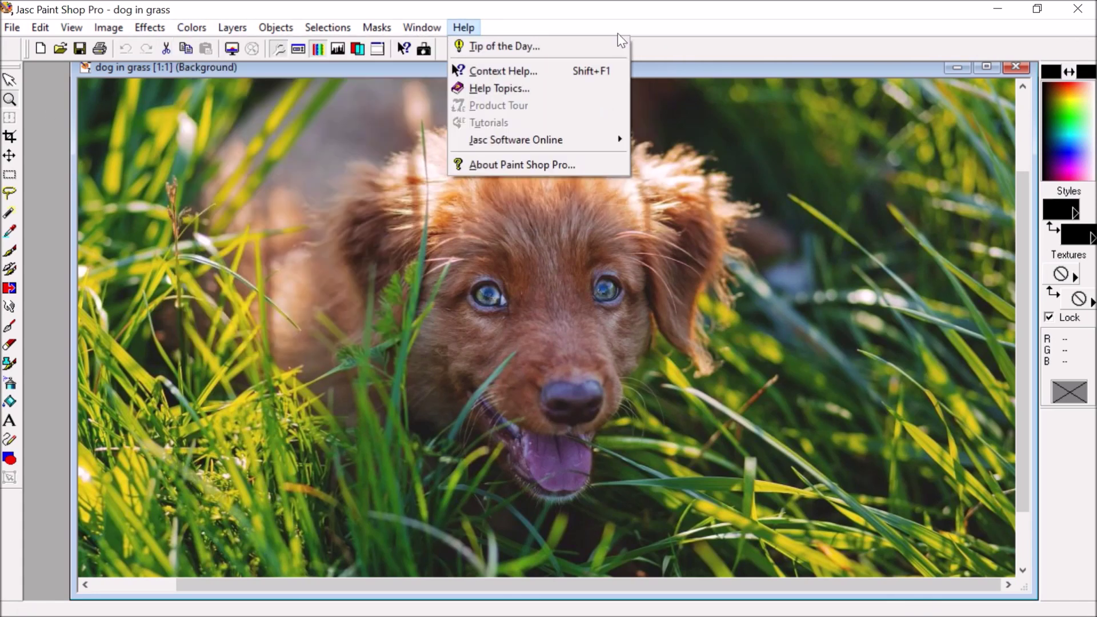
mouse_move(220, 37)
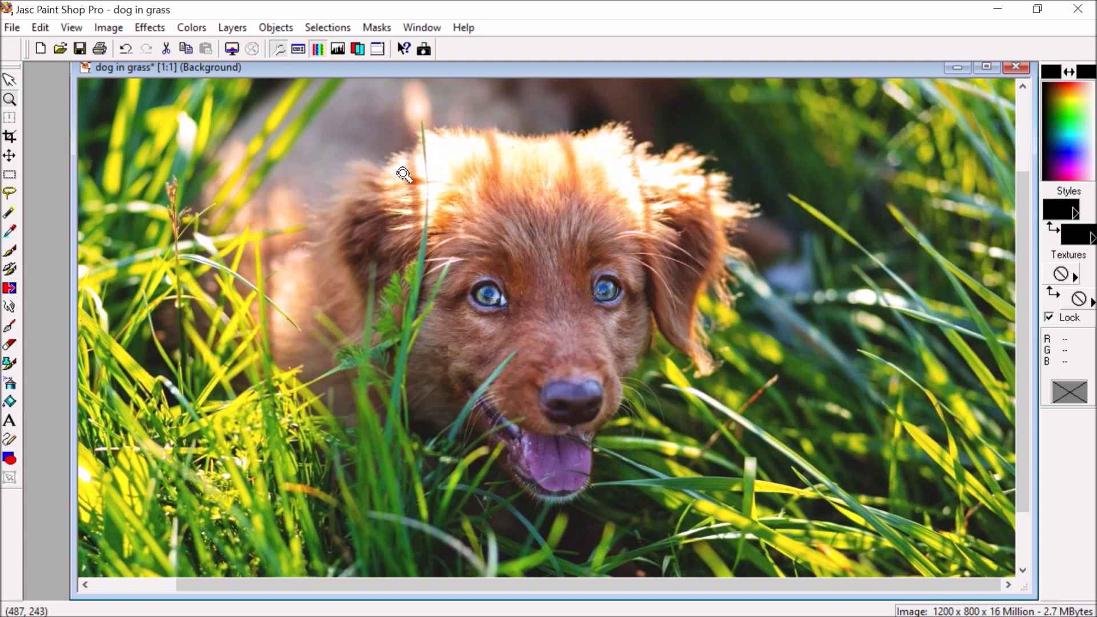
Repeat the adjustment on the dog in grass photo, again with brightness 20 and contrast 20%
click(190, 27)
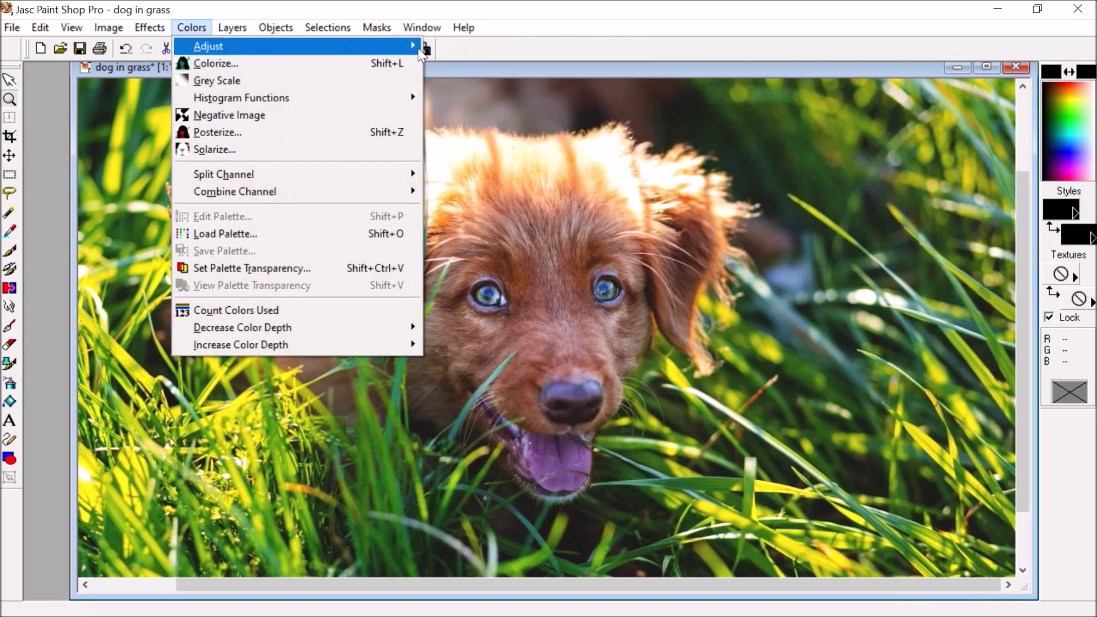
click(507, 46)
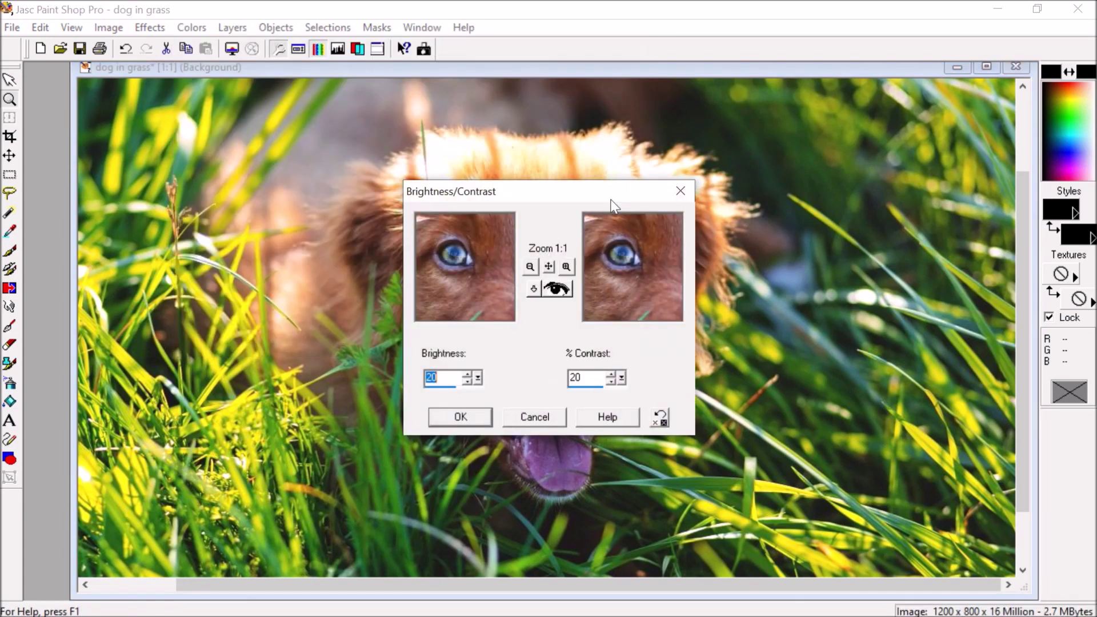
click(473, 419)
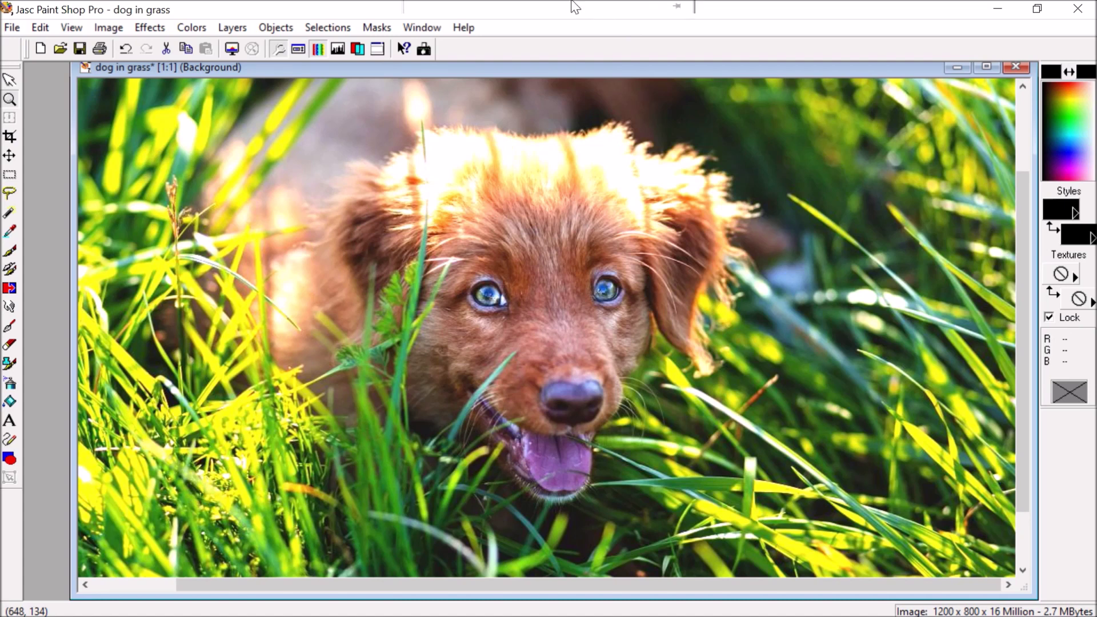
Bring up the rottie photo and reposition its window in the workspace
mouse_move(549, 17)
click(434, 57)
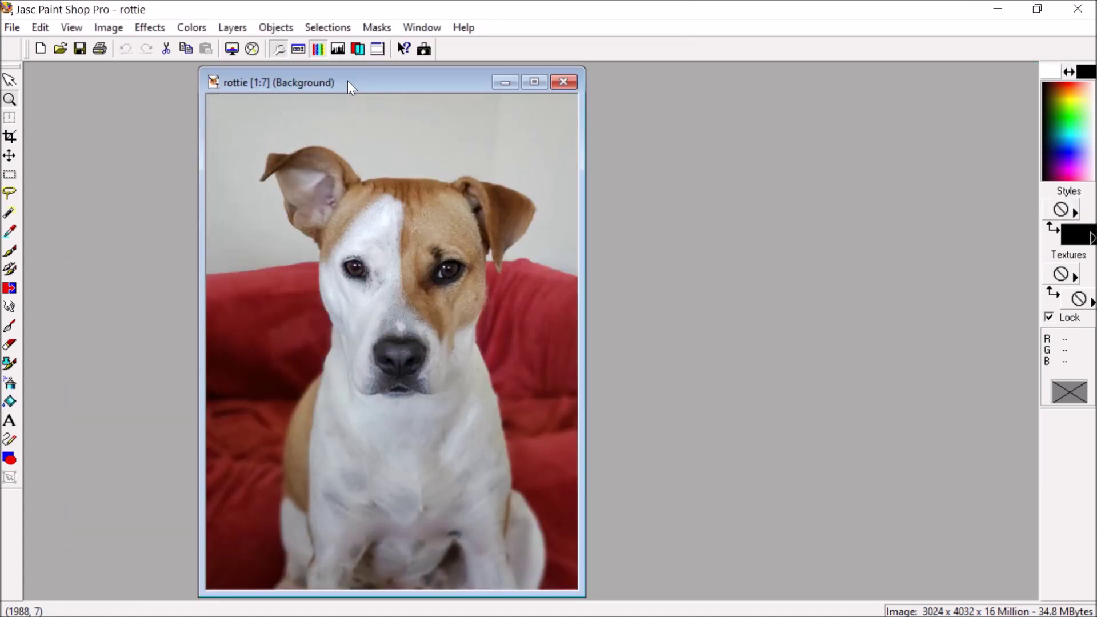
drag(405, 85, 447, 83)
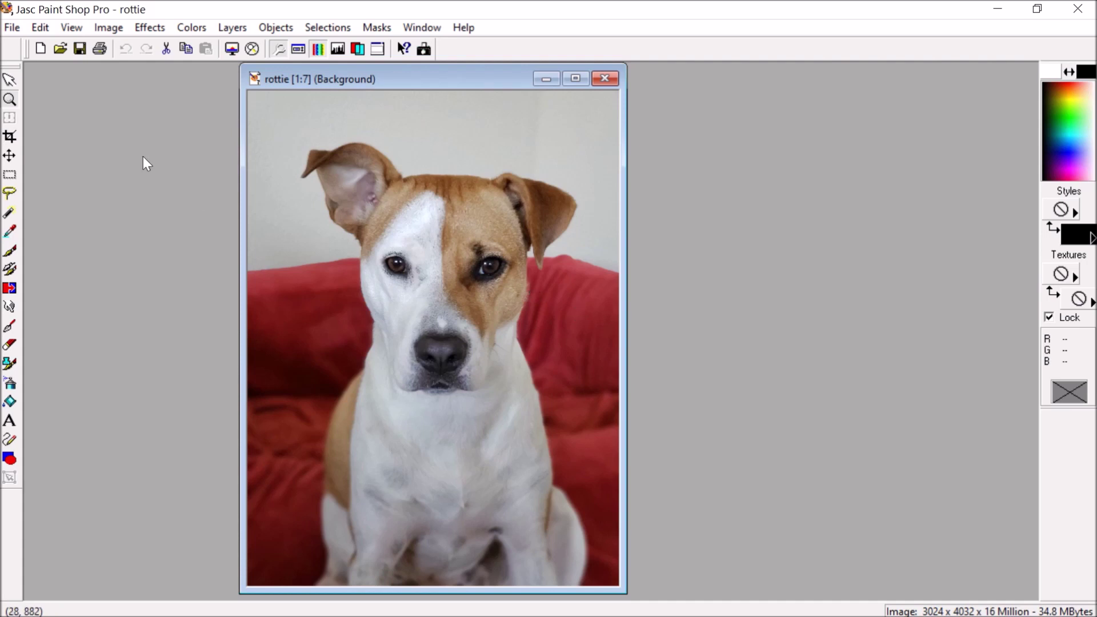
Examine the rottie photo up close, checking the lighting on the dog's face, chest, ears and background
click(10, 81)
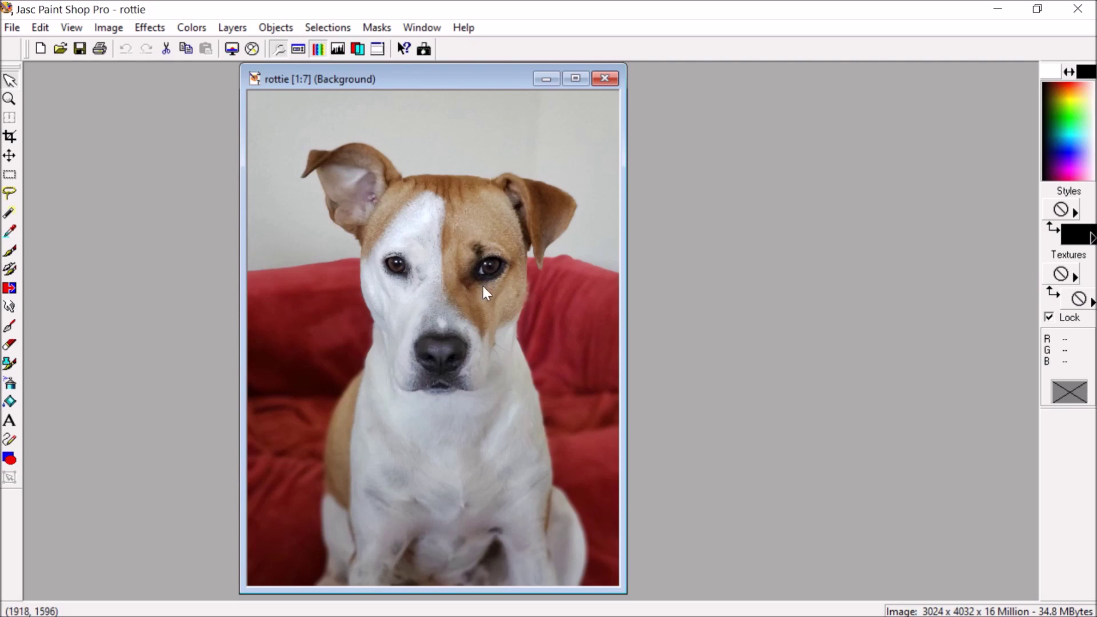
key(KP_Add)
key(KP_Add)
key(KP_Add)
drag(710, 245, 692, 379)
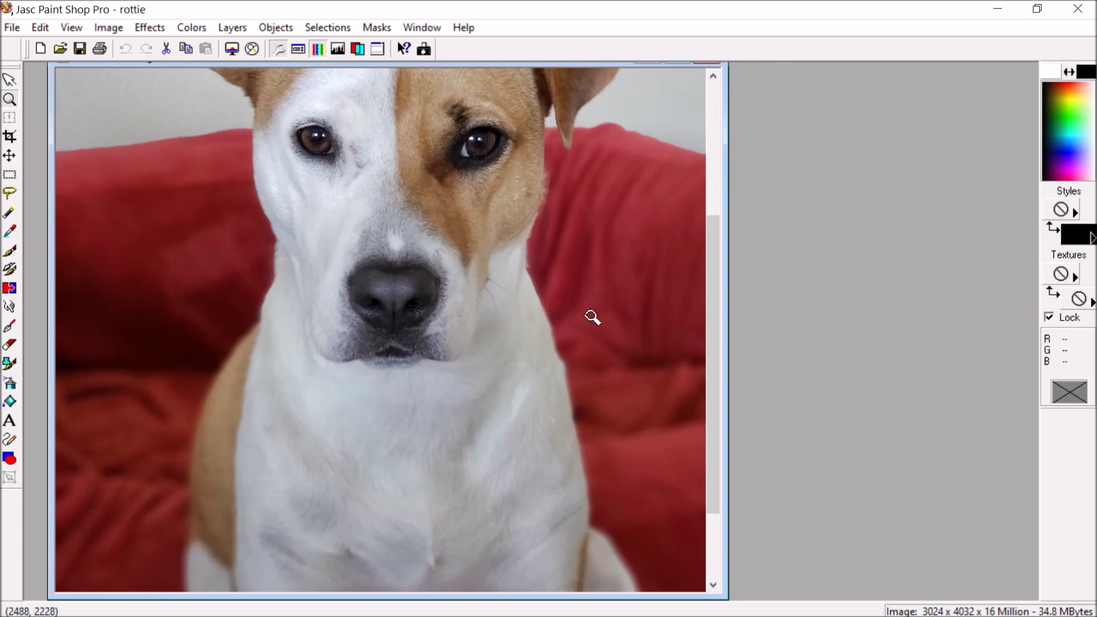
drag(709, 238, 702, 277)
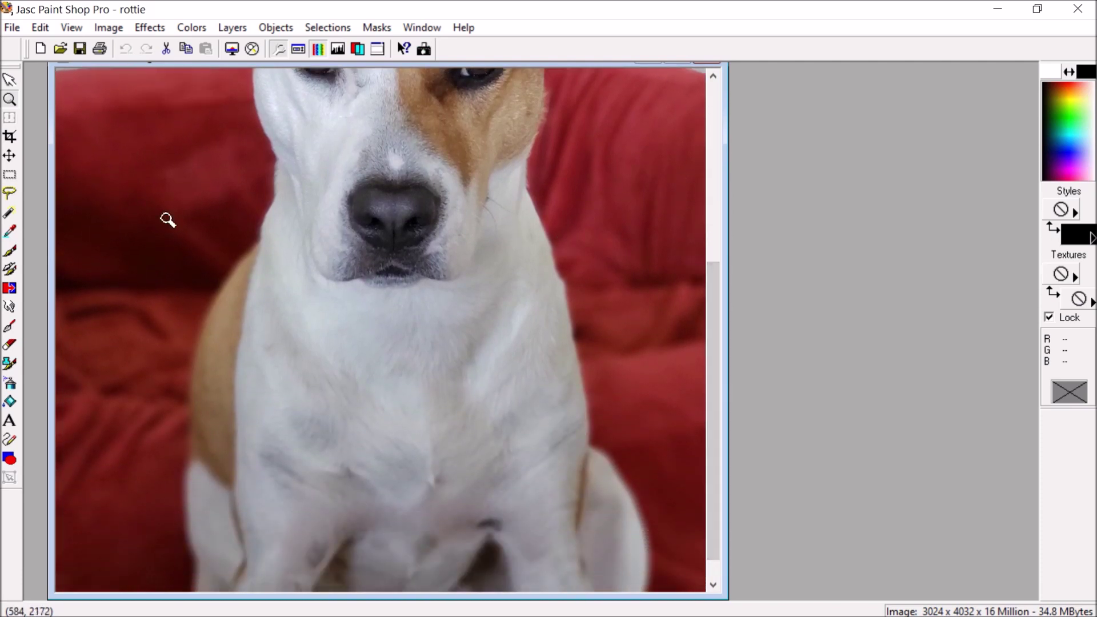
click(9, 80)
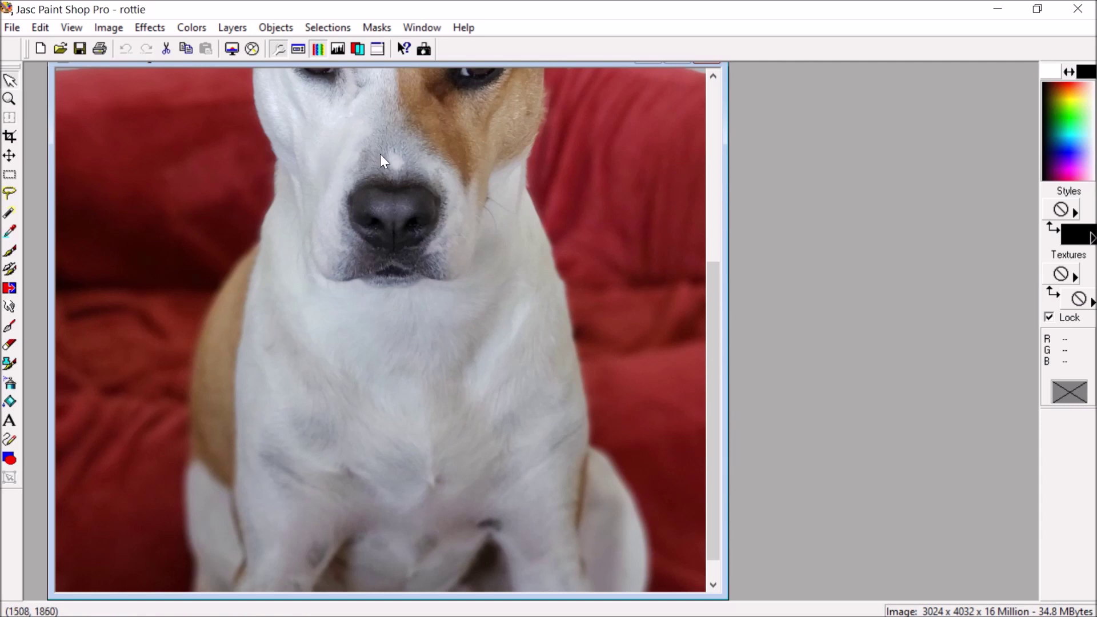
key(KP_Add)
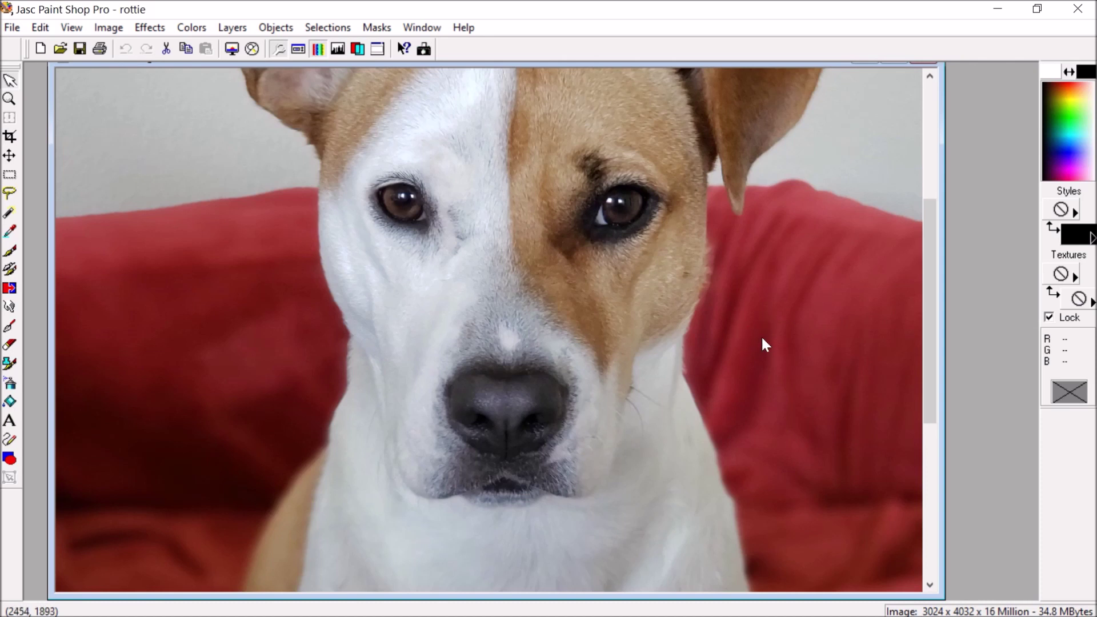
key(KP_Subtract)
drag(715, 258, 714, 439)
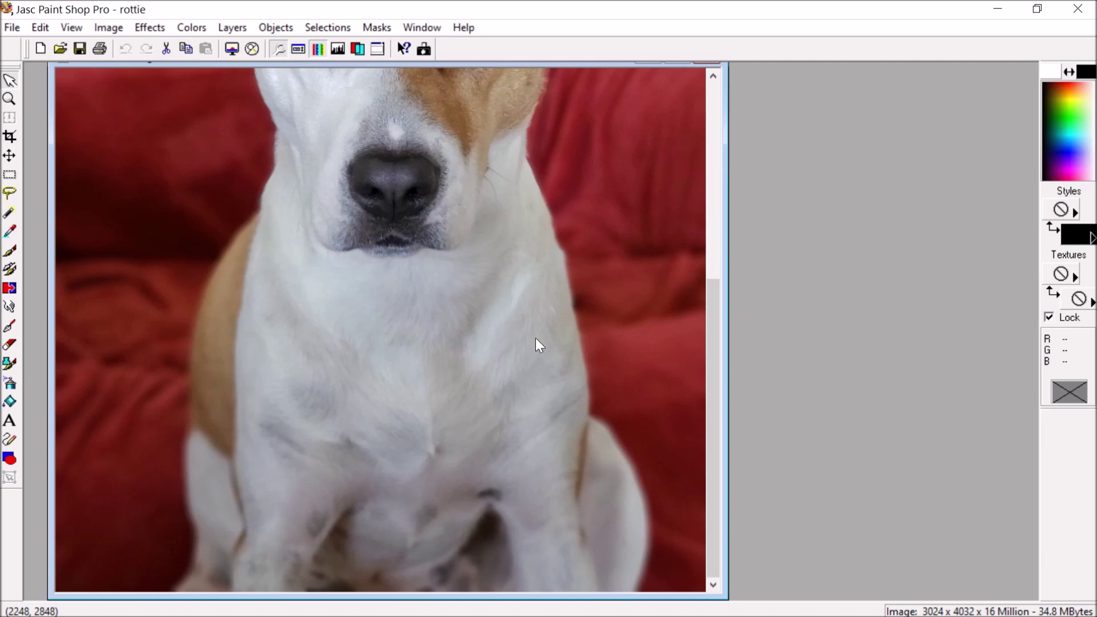
drag(708, 355, 698, 122)
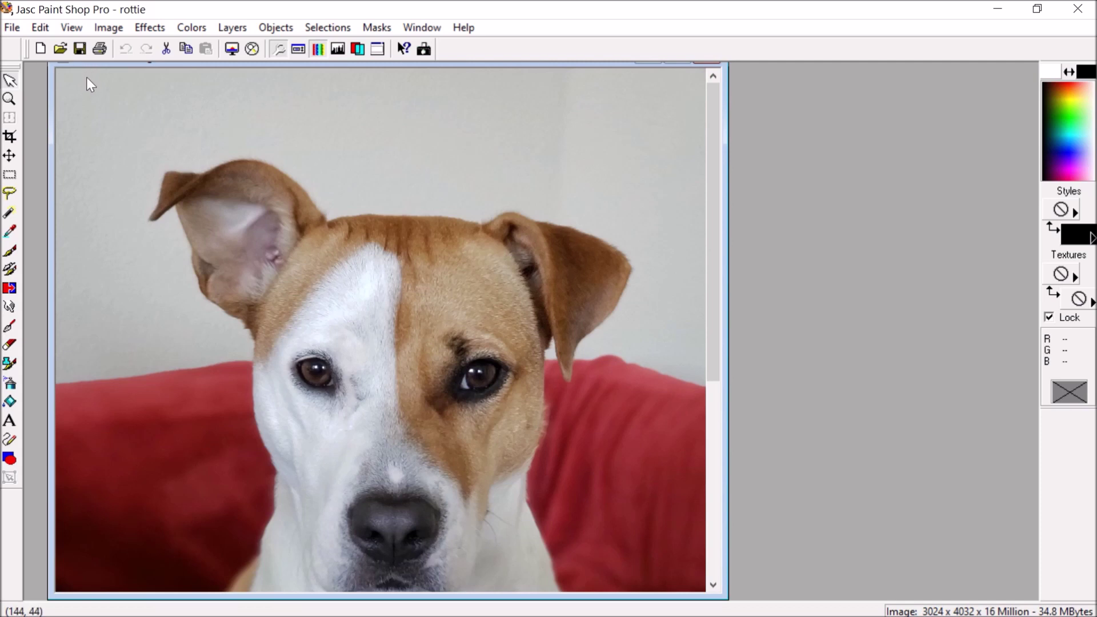
mouse_move(93, 64)
mouse_down()
mouse_move(94, 76)
mouse_move(94, 63)
mouse_up()
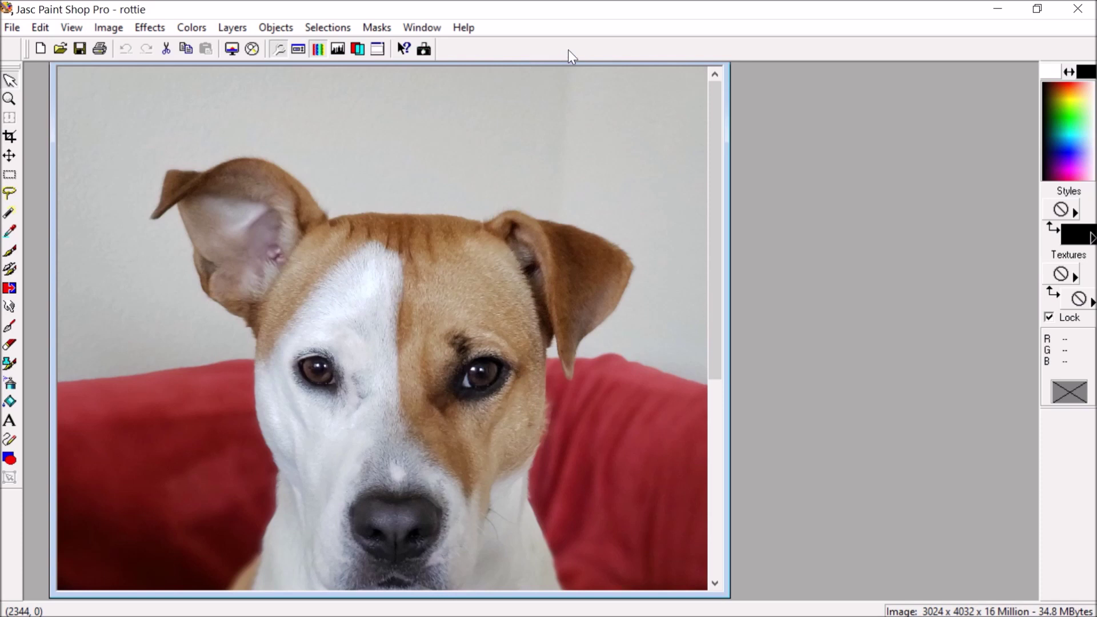
Brighten the rottie photo using Brightness/Contrast with brightness 20 and contrast 20%
mouse_move(600, 9)
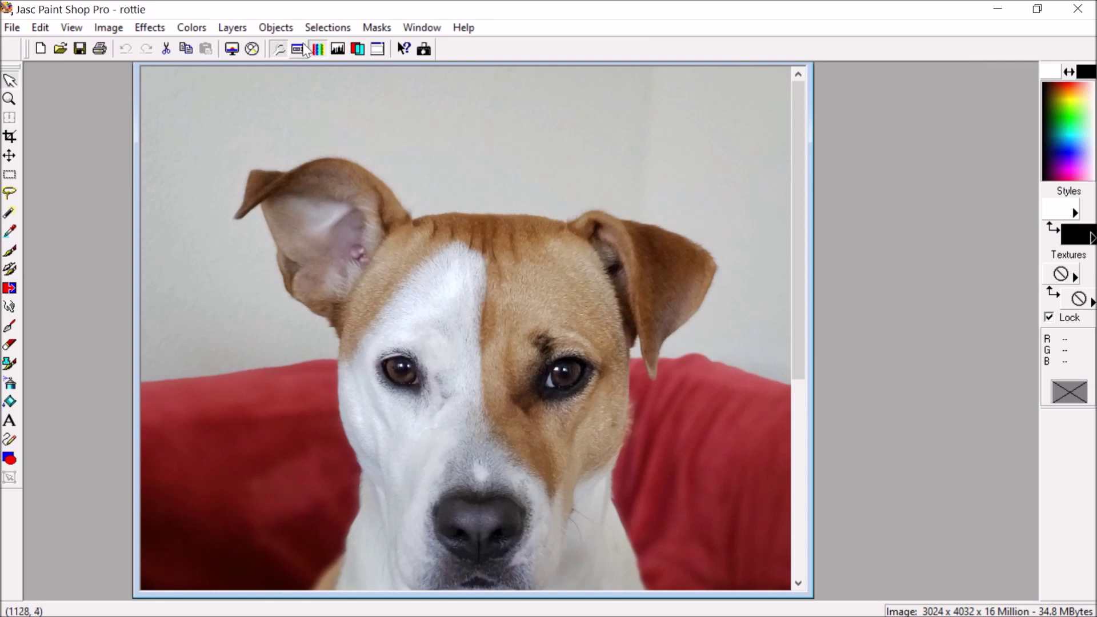
click(193, 31)
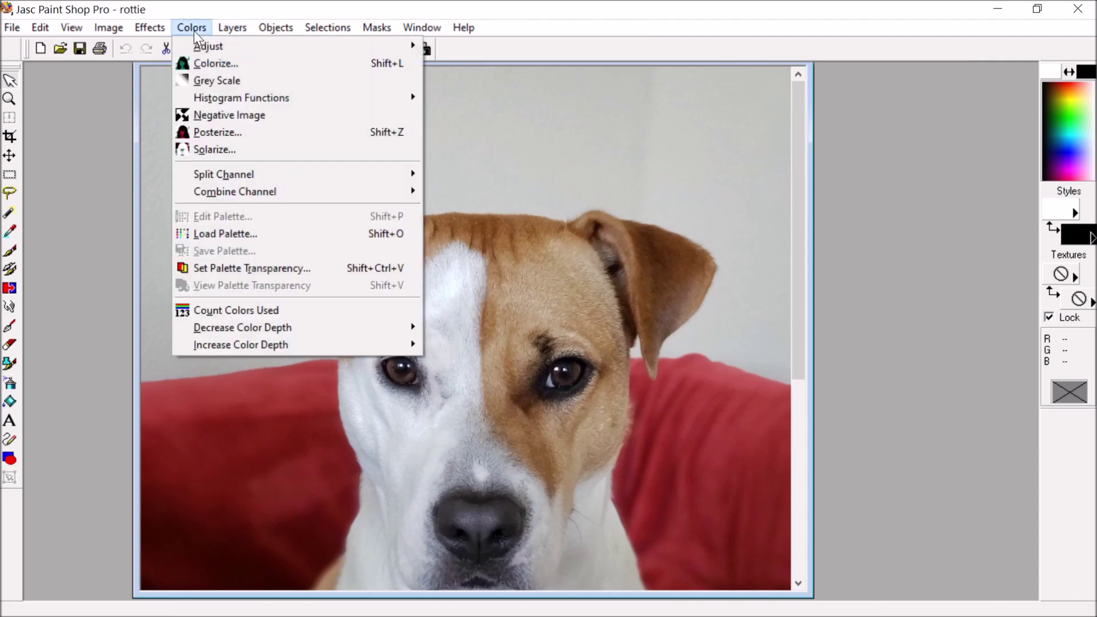
mouse_move(196, 46)
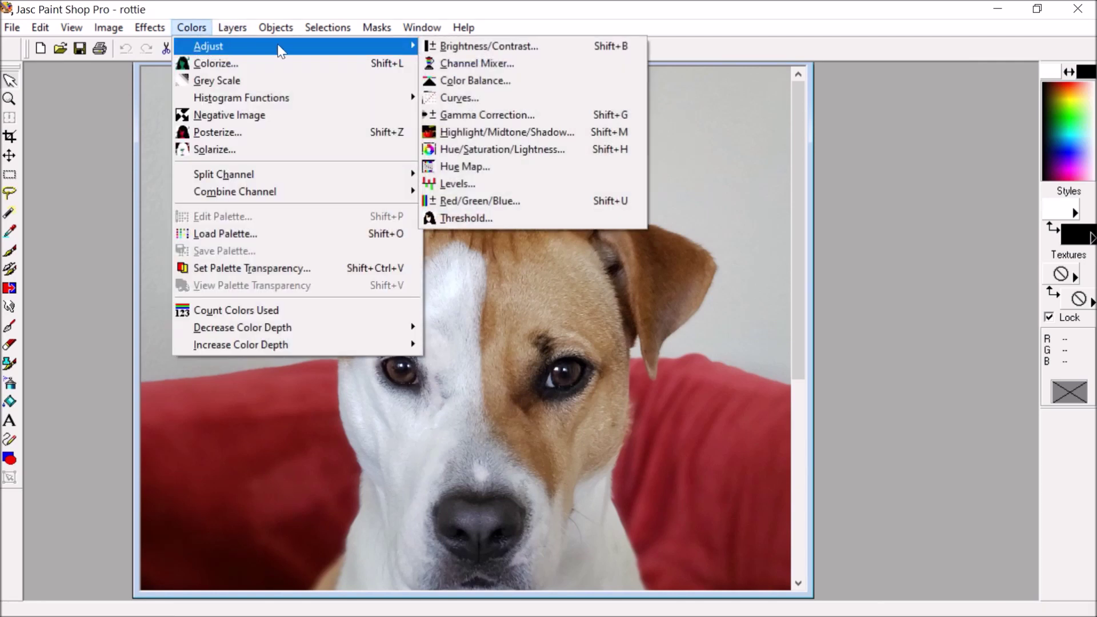
click(495, 47)
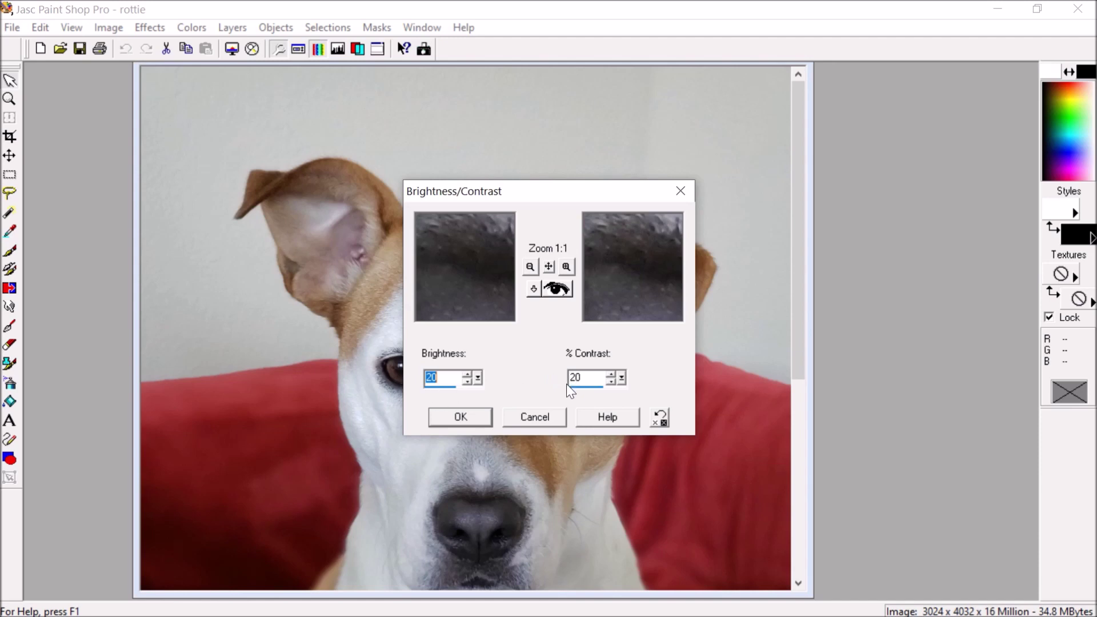
click(463, 422)
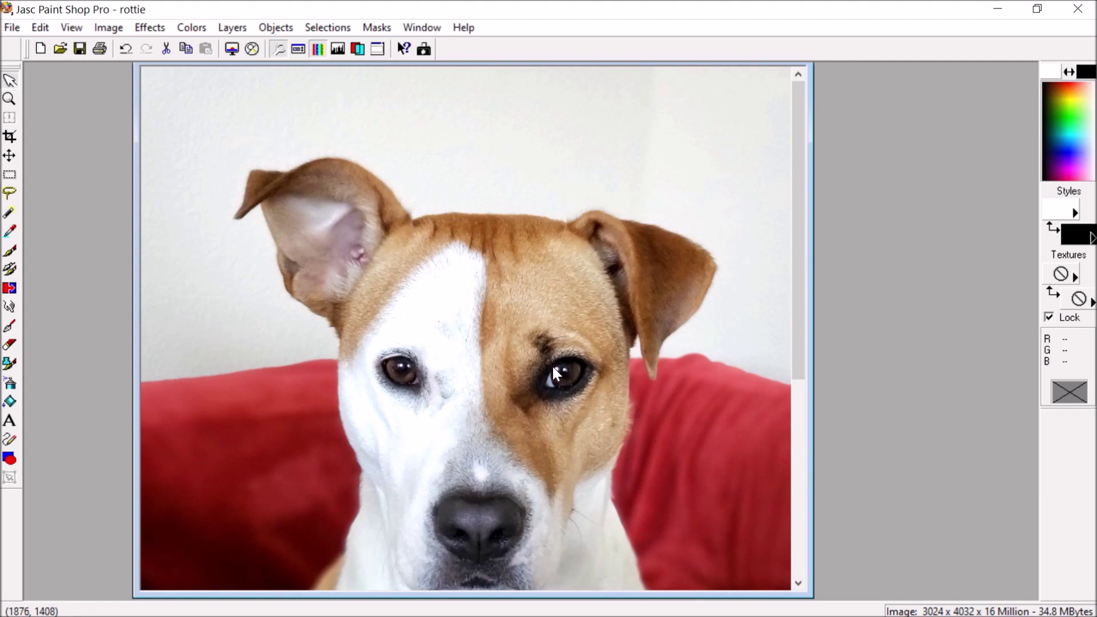
Resize the rottie photo to 50% of the original using Smart size, keeping the 0.7500 to 1 aspect ratio
mouse_move(799, 304)
mouse_down()
mouse_move(807, 361)
mouse_move(816, 344)
mouse_move(725, 345)
mouse_up()
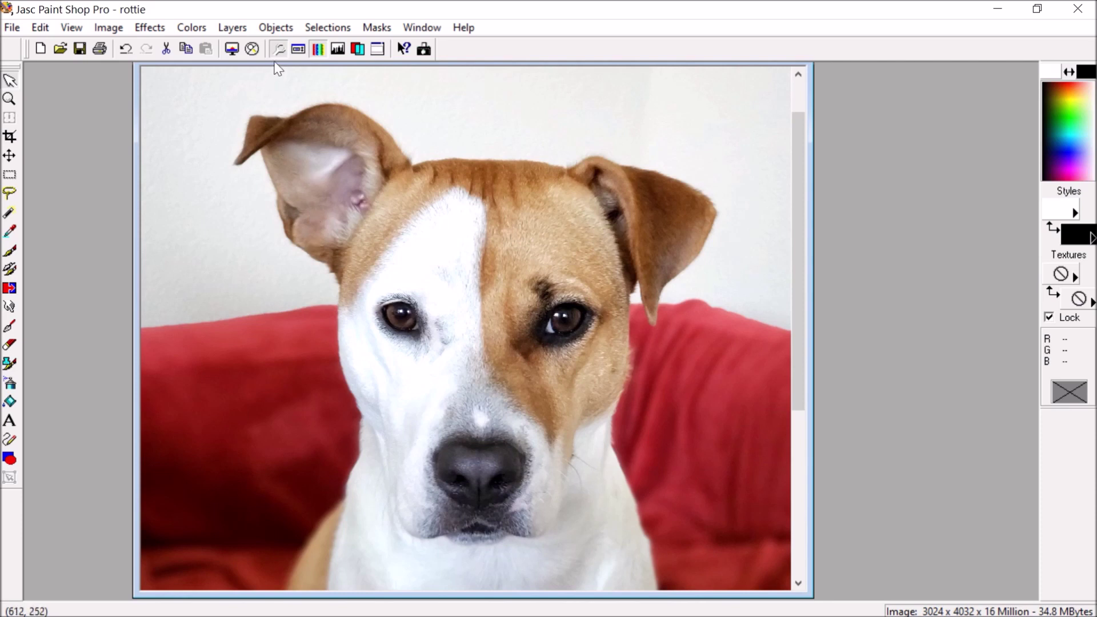
key(shift+s)
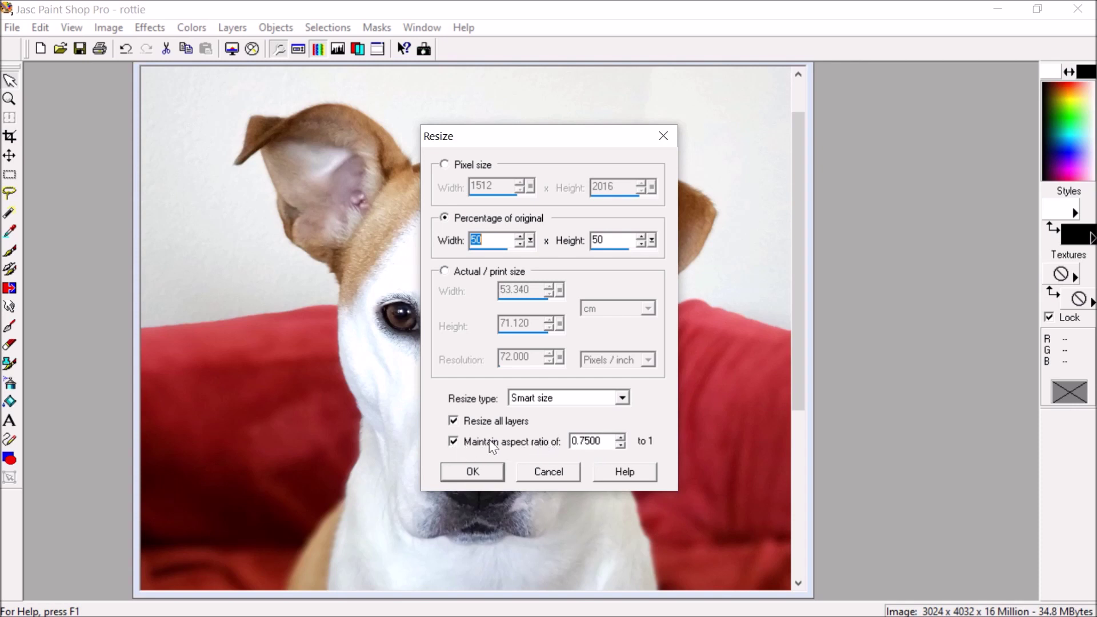
click(485, 476)
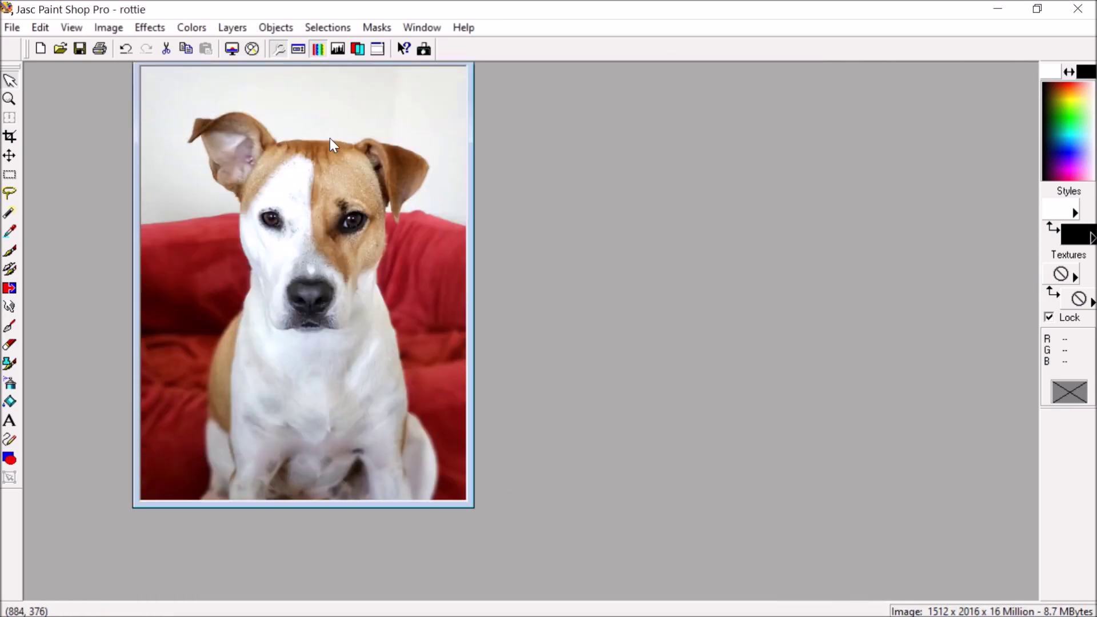
Reposition the resized rottie photo's window and view the dog's head at 1:2 zoom
drag(338, 63, 494, 121)
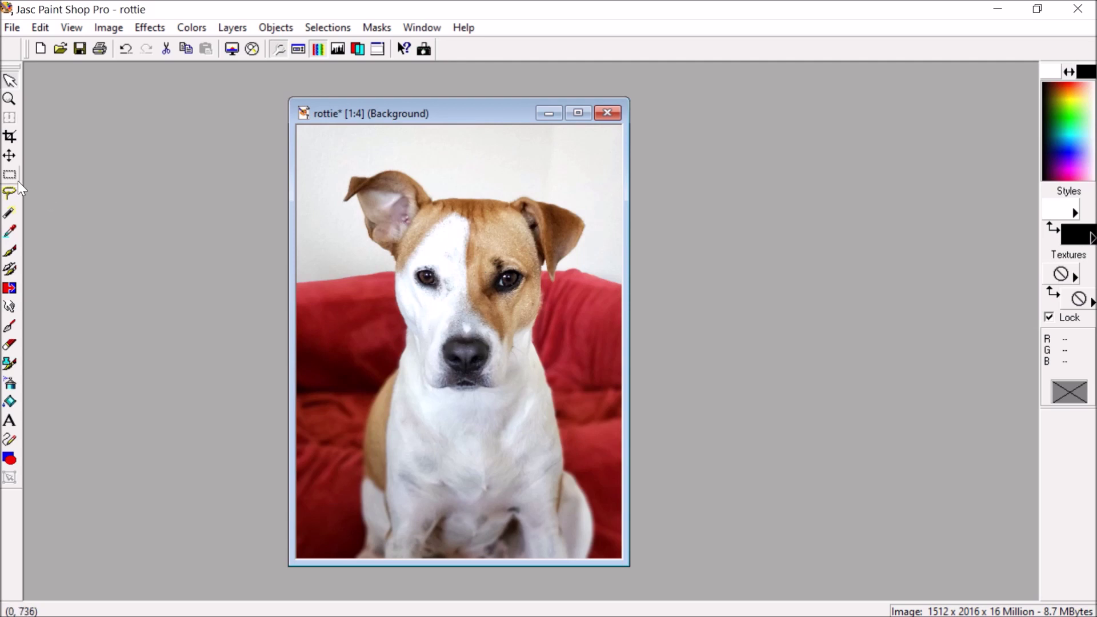
click(9, 100)
click(505, 221)
click(506, 221)
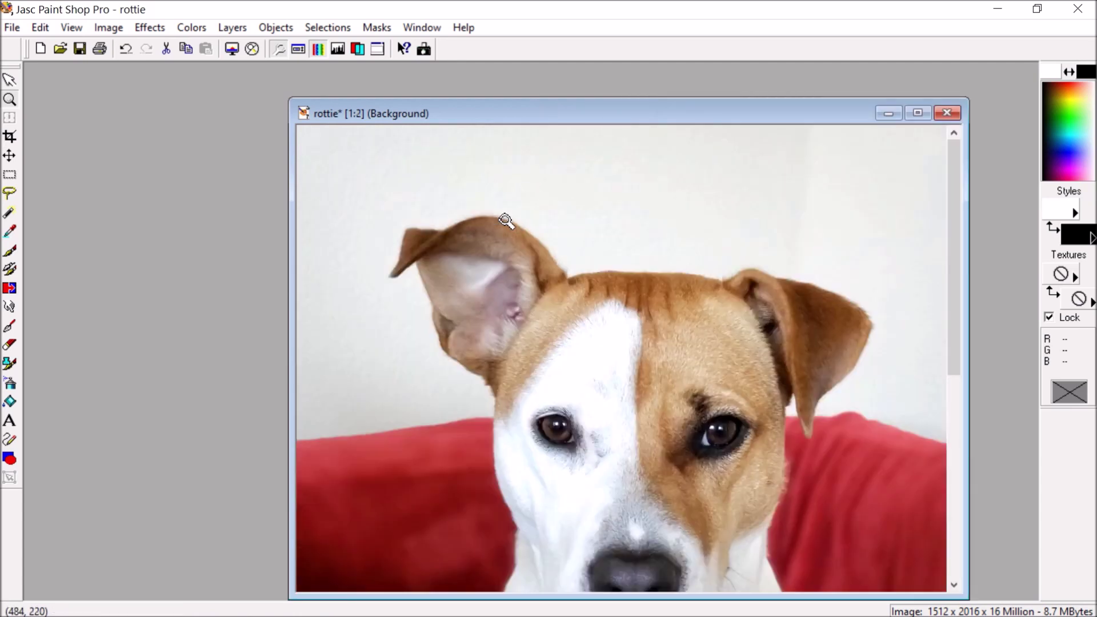
Select the Paint Brush and set the foreground color to black for retouching the dog's eyes in the rottie photo
click(506, 220)
right_click(505, 220)
right_click(503, 219)
drag(487, 106, 436, 63)
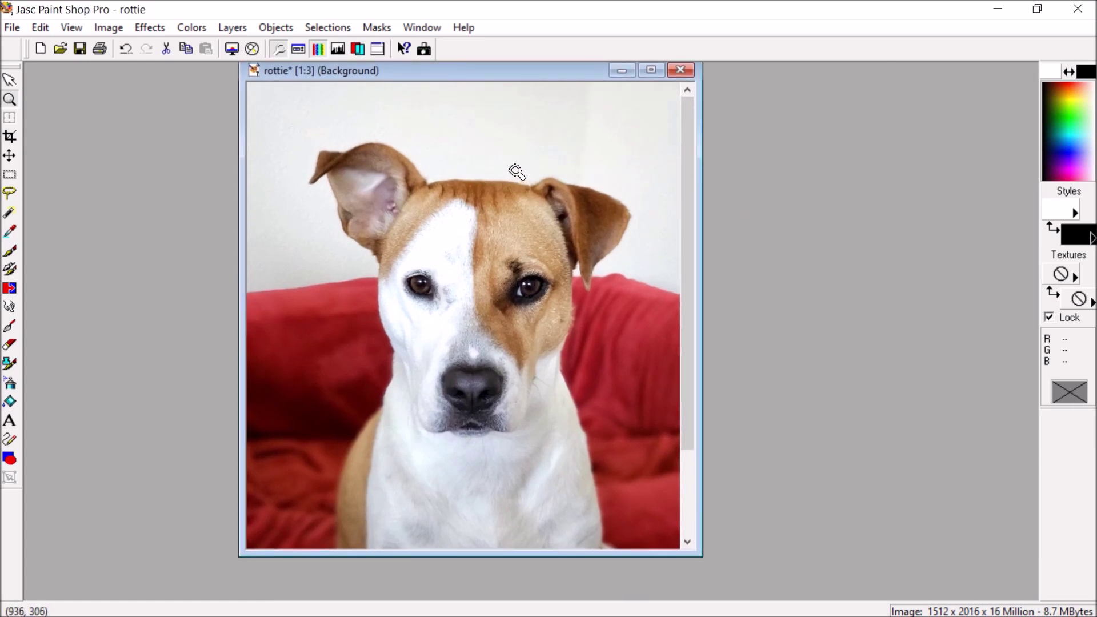
click(12, 79)
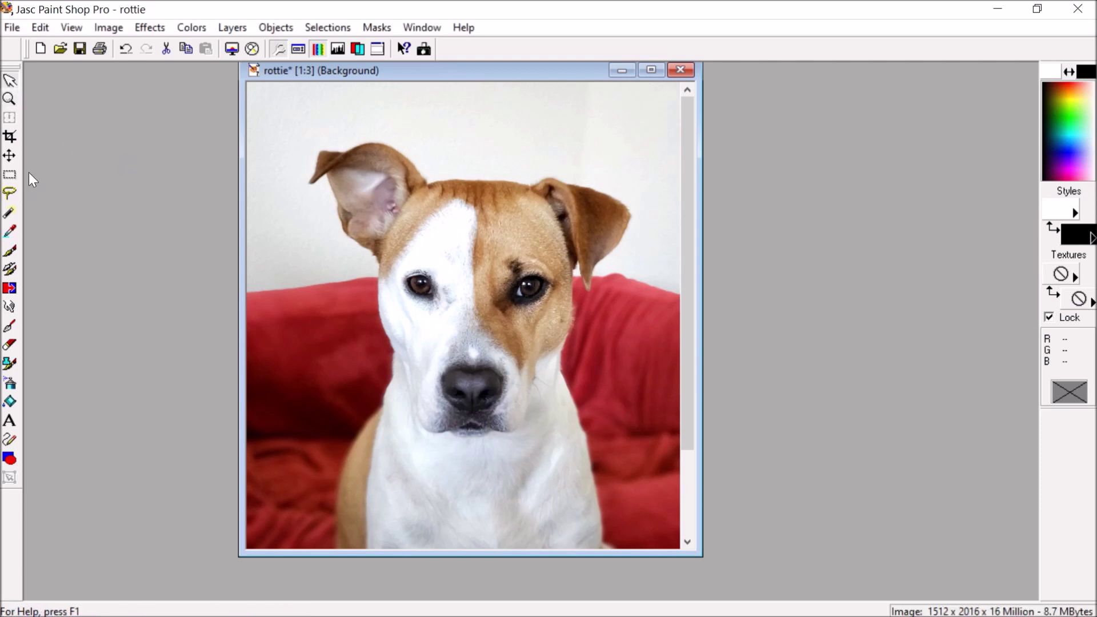
key(ctrl+alt+n)
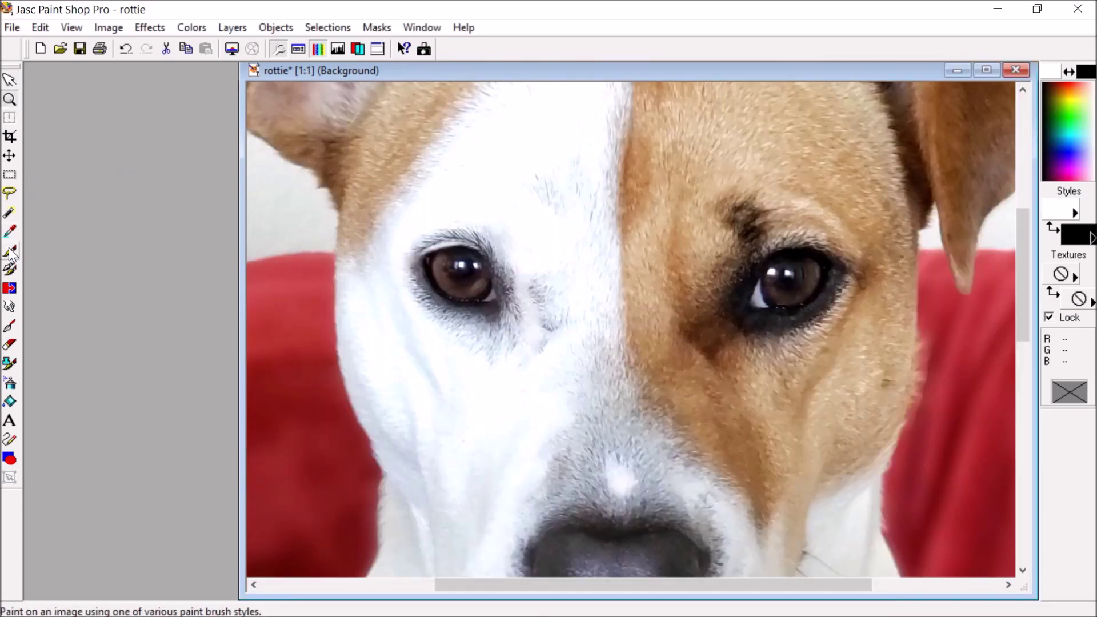
click(10, 253)
click(1059, 211)
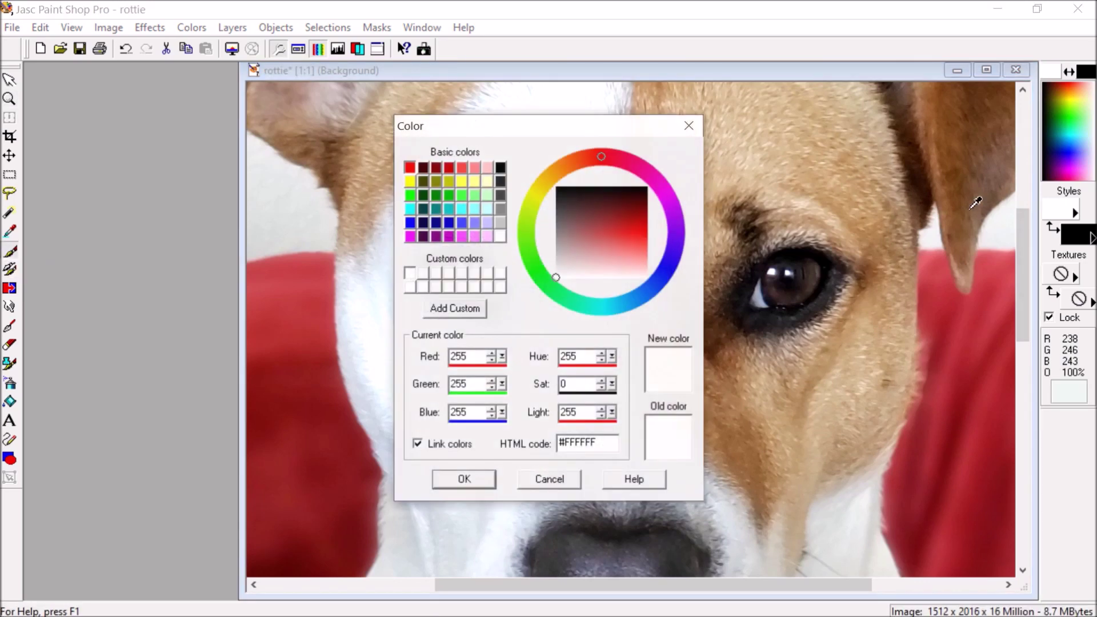
click(499, 167)
click(471, 480)
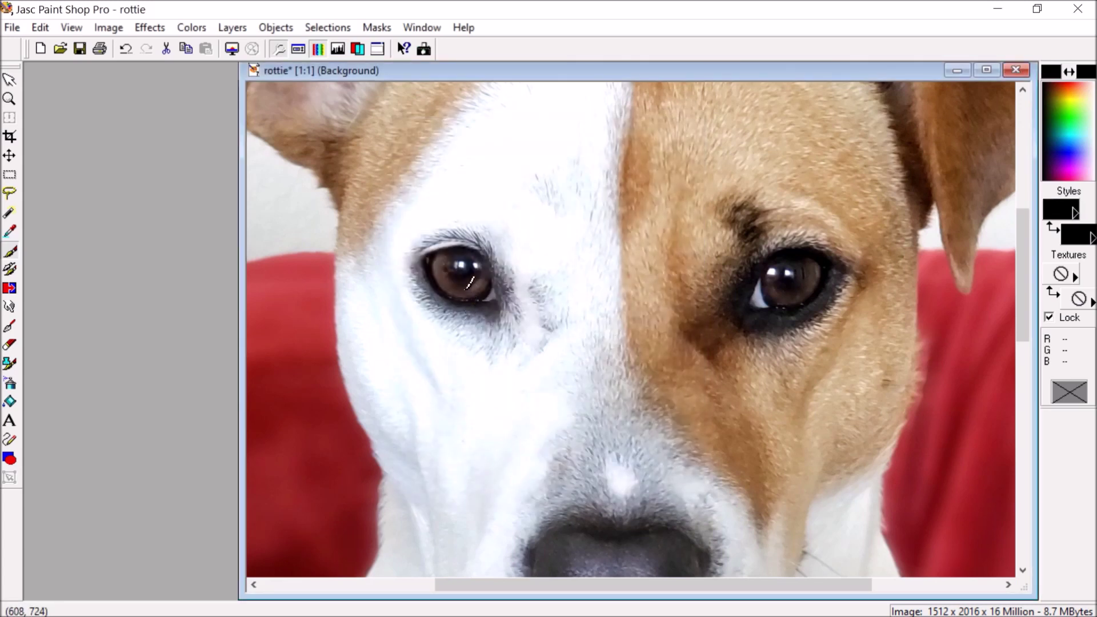
Check the Paint Brush's shape, size, hardness, opacity, step and density options
click(11, 252)
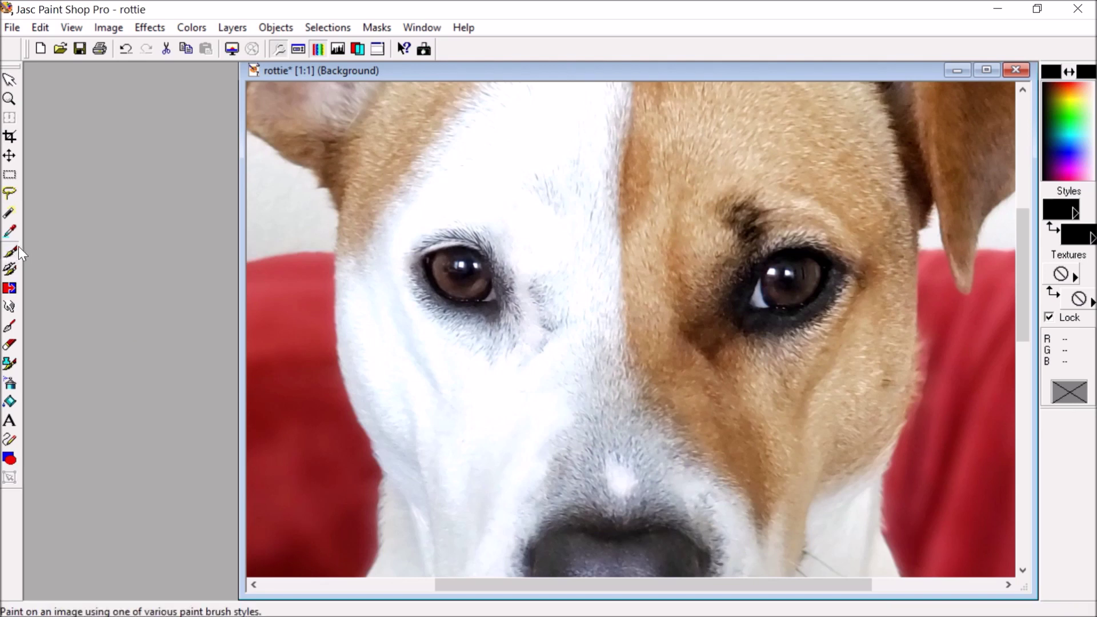
click(297, 49)
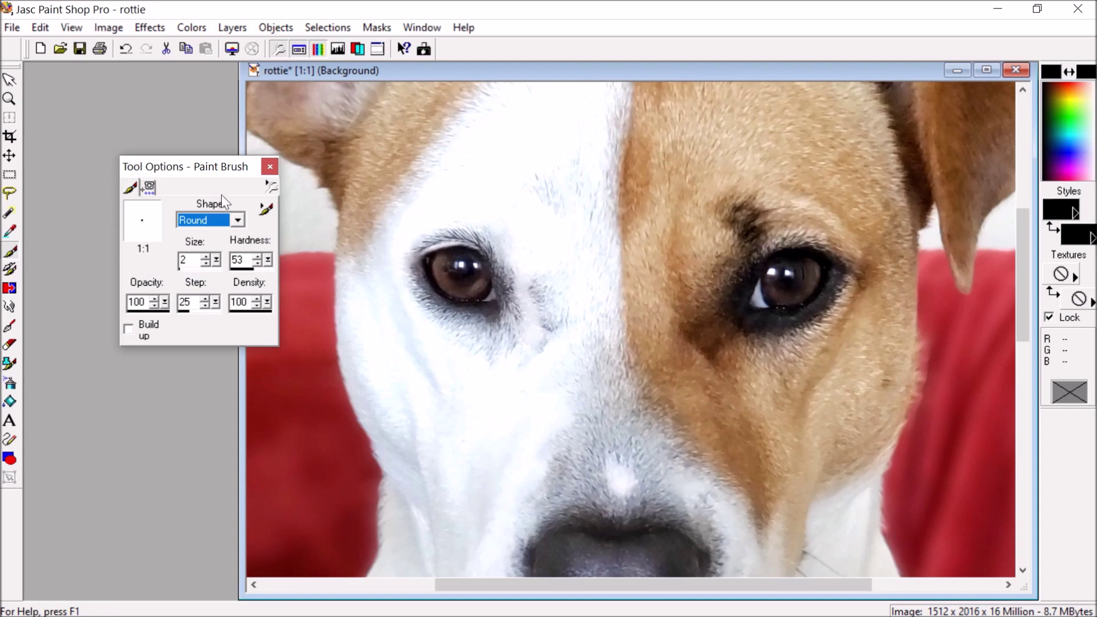
click(269, 166)
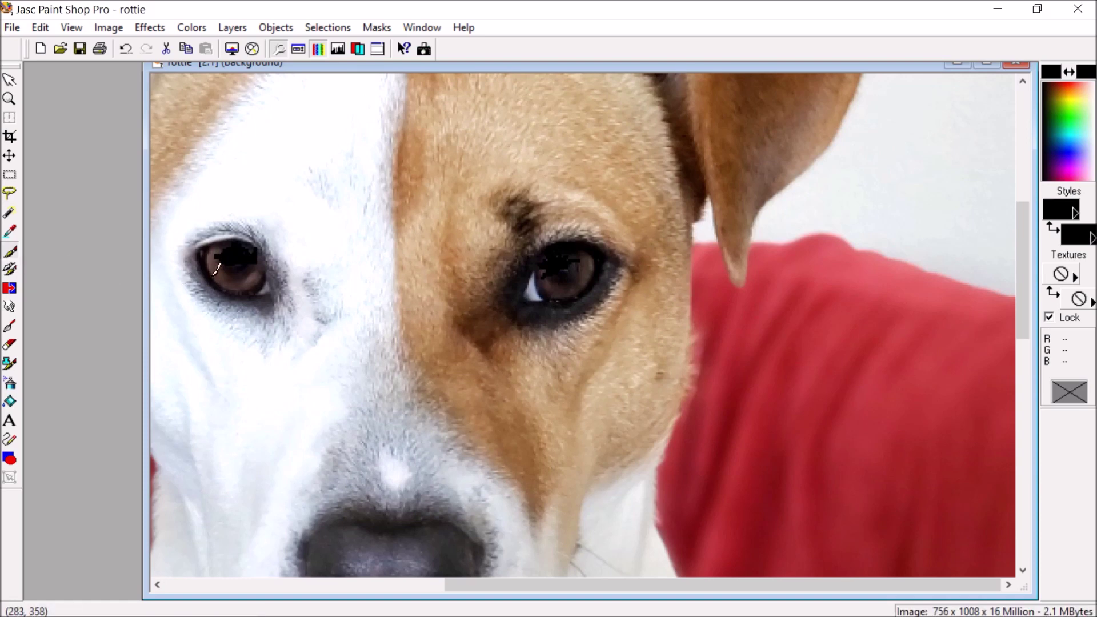
Change the foreground color to white and paint a small highlight in each of the dog's pupils
click(1063, 201)
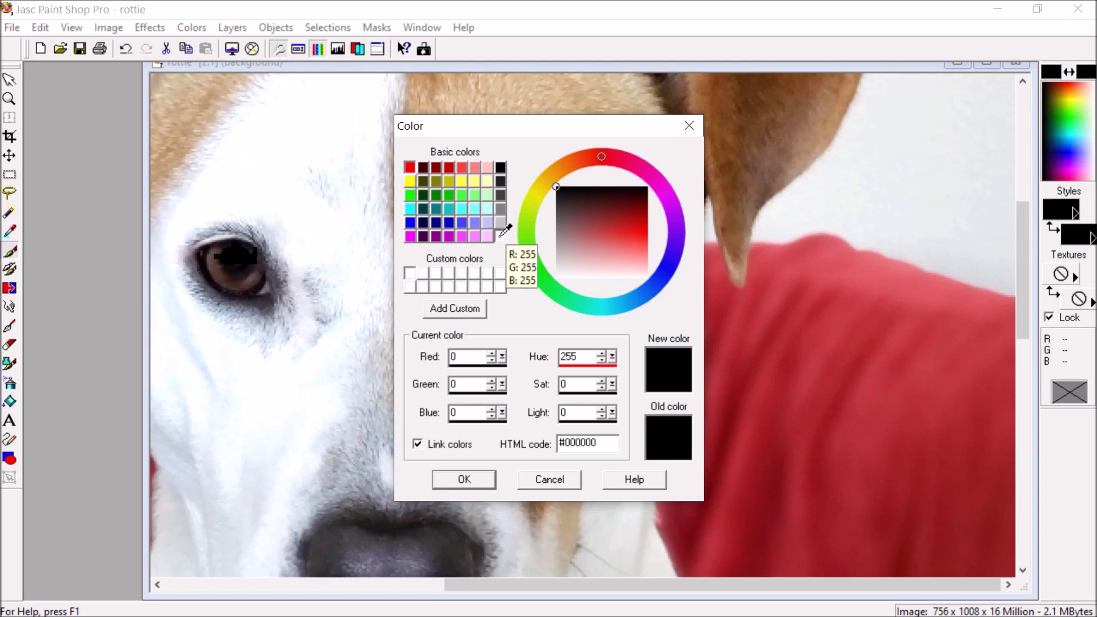
click(501, 235)
click(464, 480)
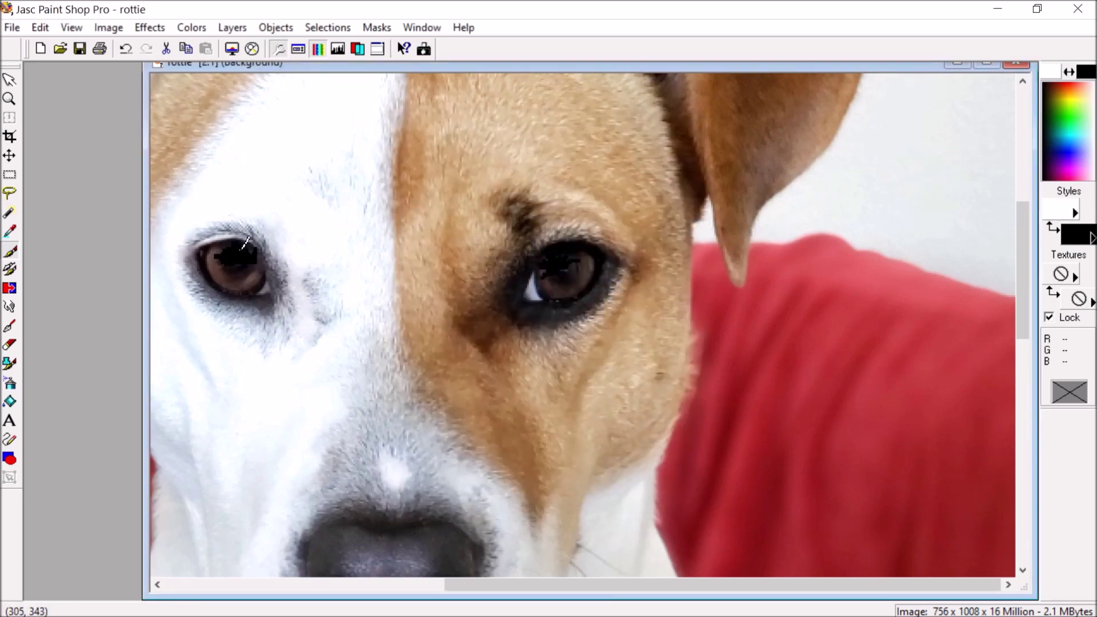
drag(233, 248, 238, 257)
drag(558, 264, 561, 259)
click(9, 82)
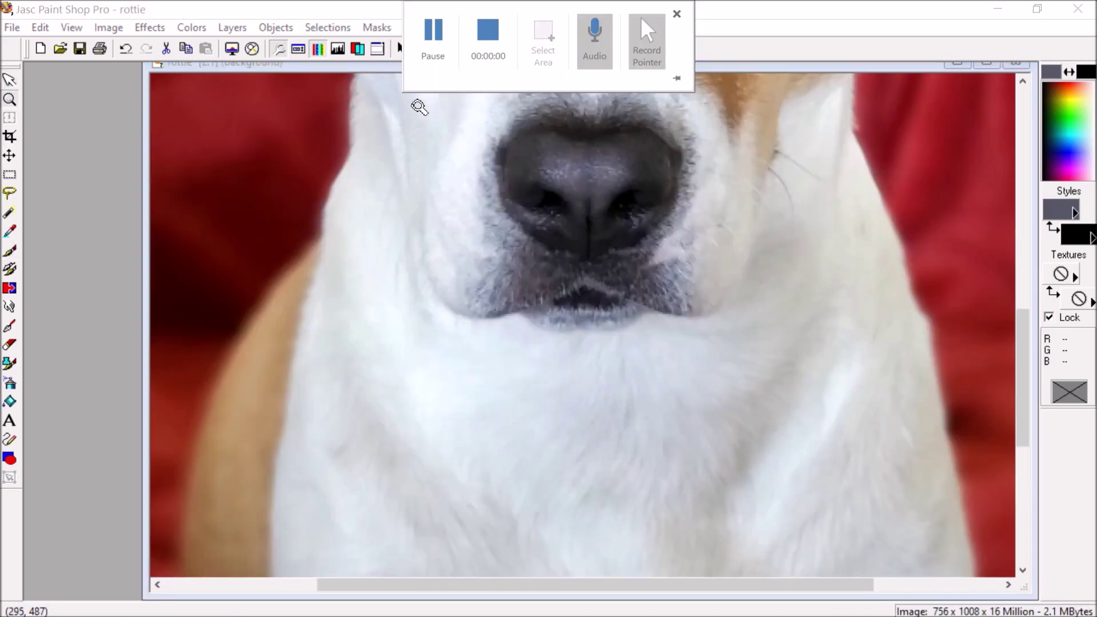
Set the brush color to black and paint the mouth line from below the nose to the mouth corner on the image's left side
click(11, 251)
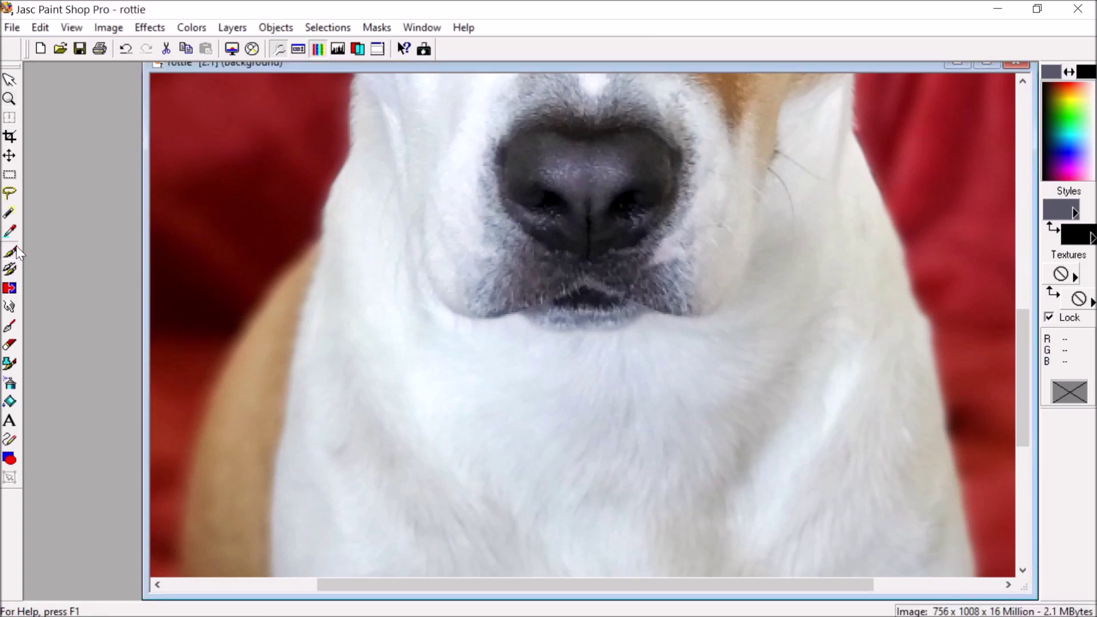
click(1066, 207)
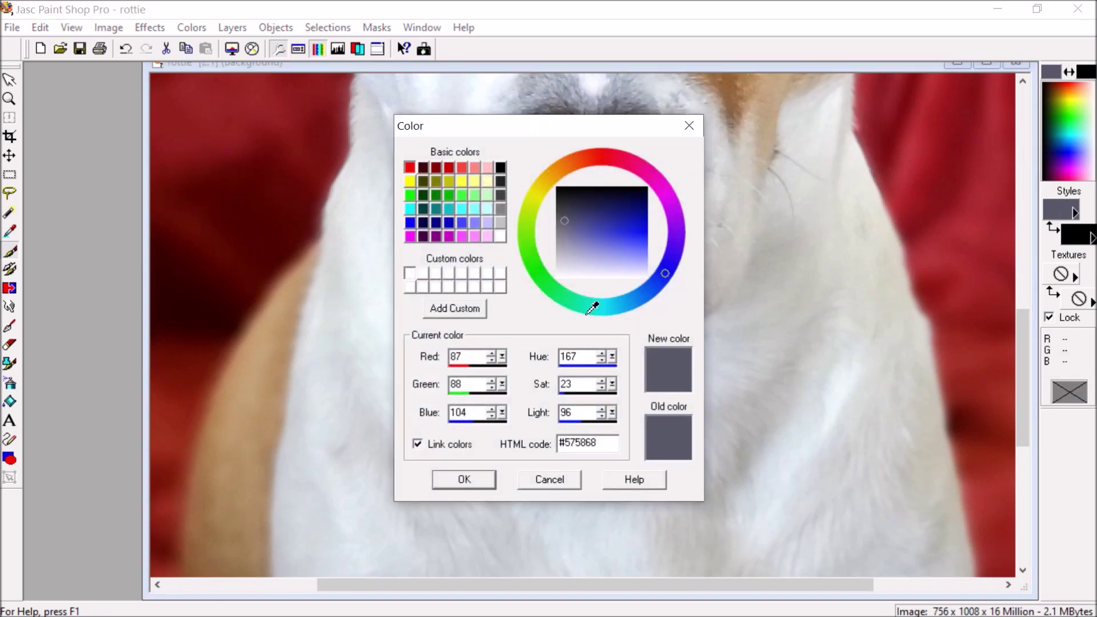
click(500, 166)
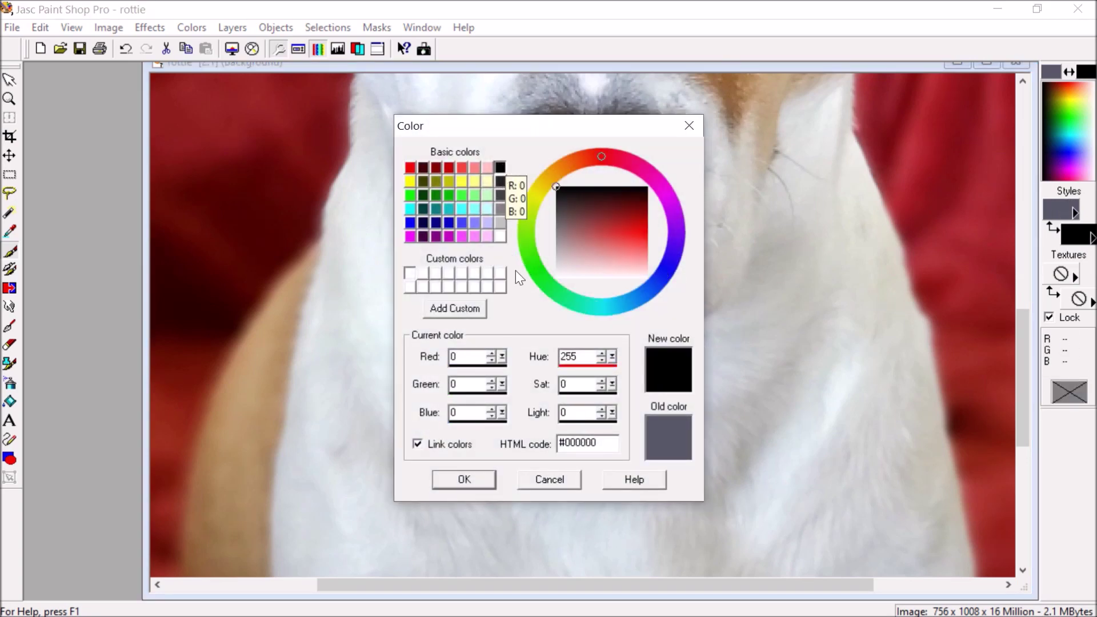
click(465, 479)
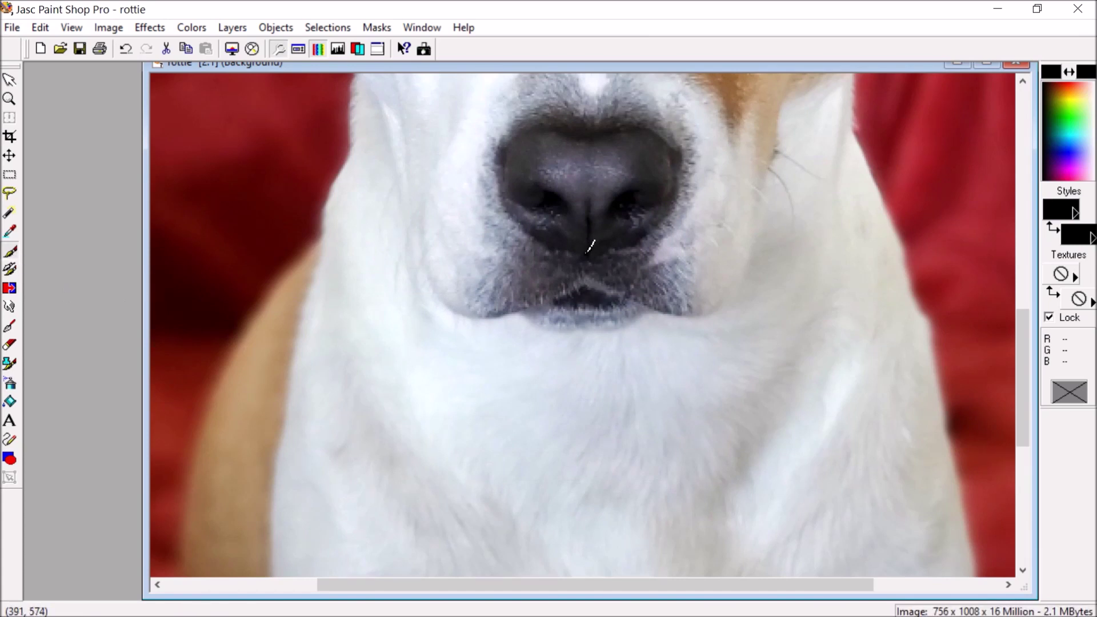
drag(589, 268, 584, 256)
drag(582, 270, 502, 313)
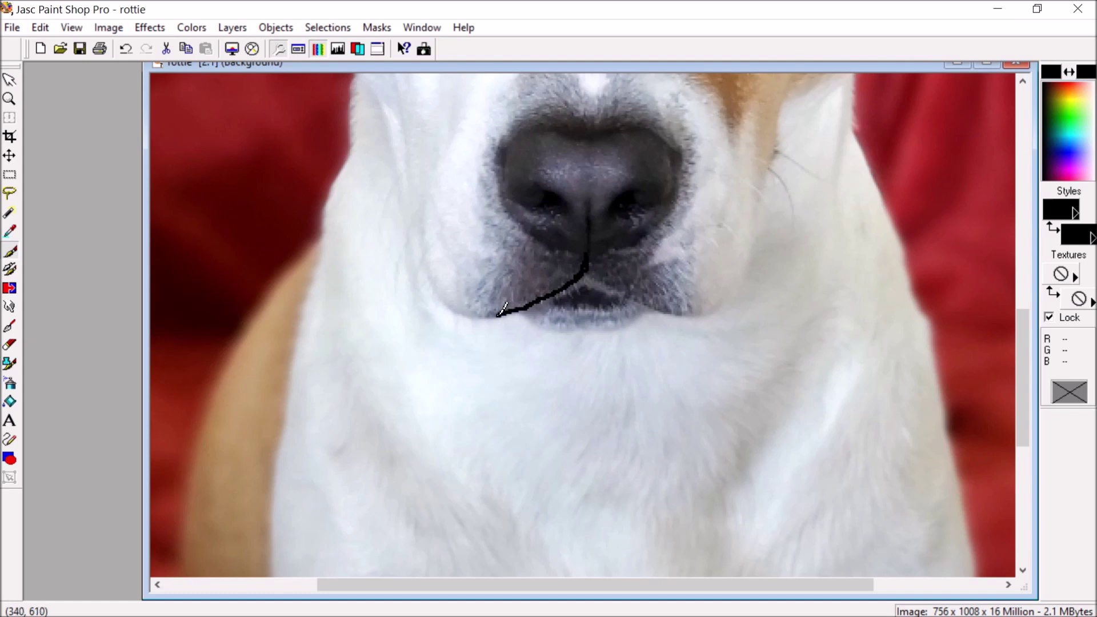
Apply the Sharpen effect once to the whole rottie photo
key(minus)
key(minus)
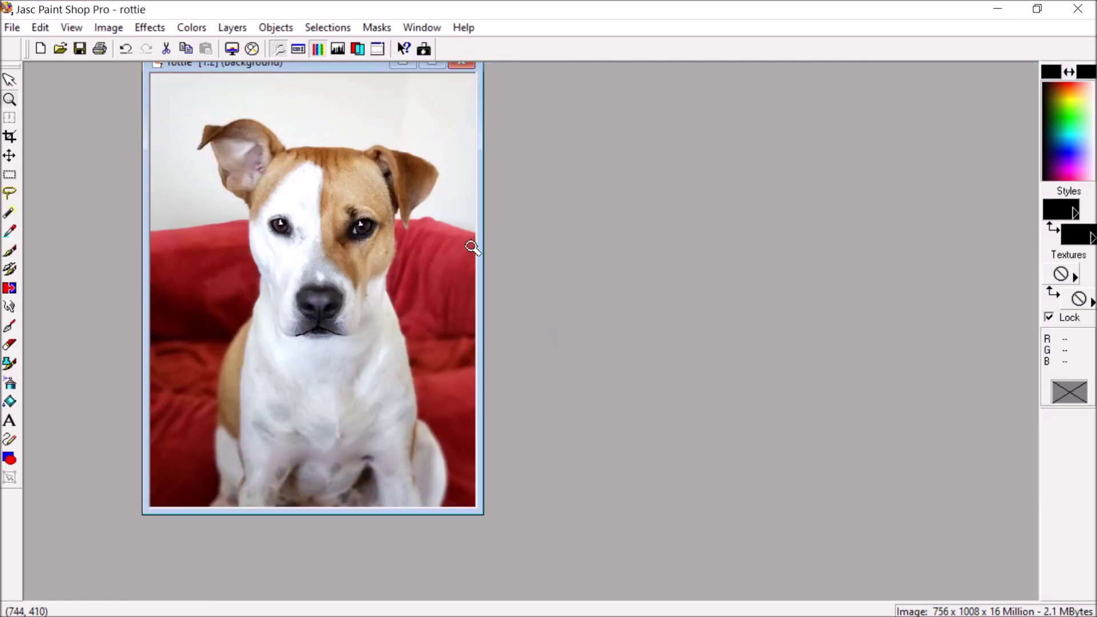
drag(322, 66, 437, 85)
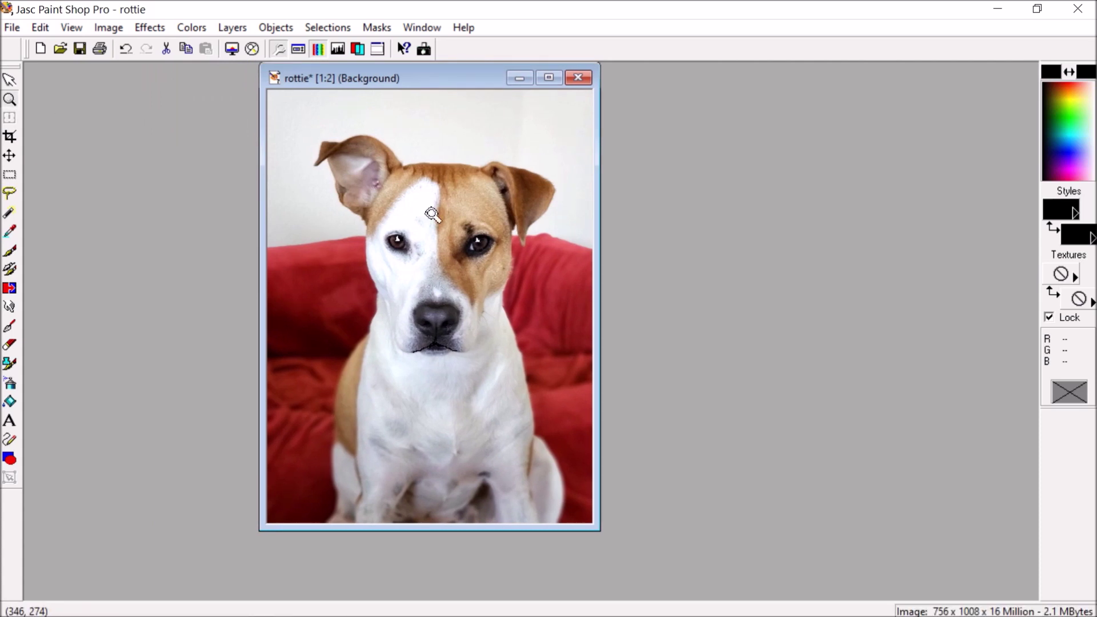
click(466, 218)
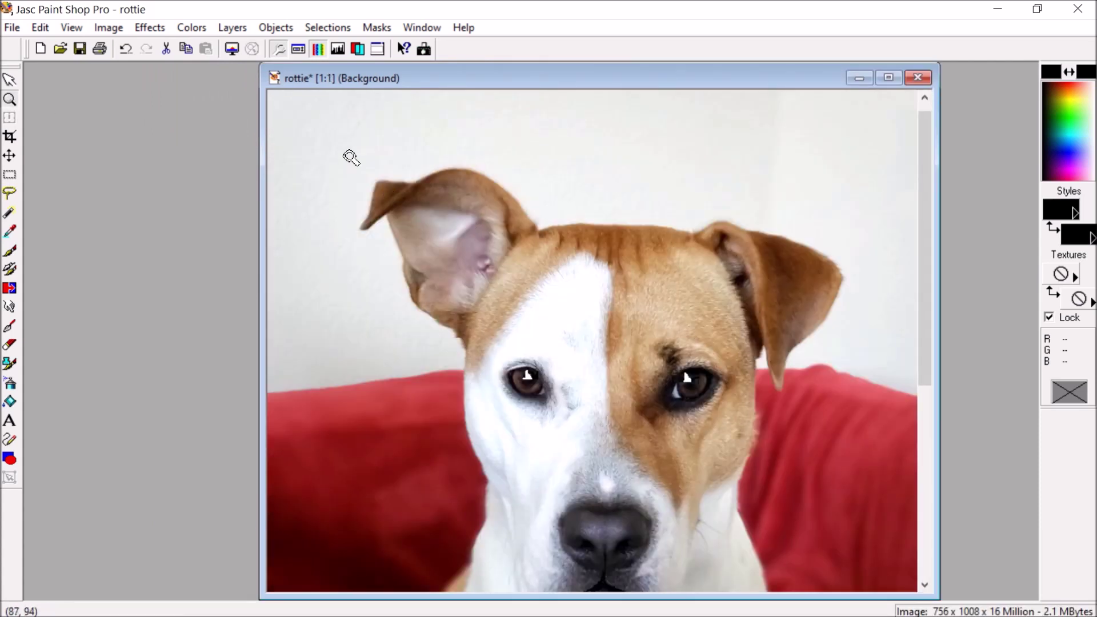
click(149, 28)
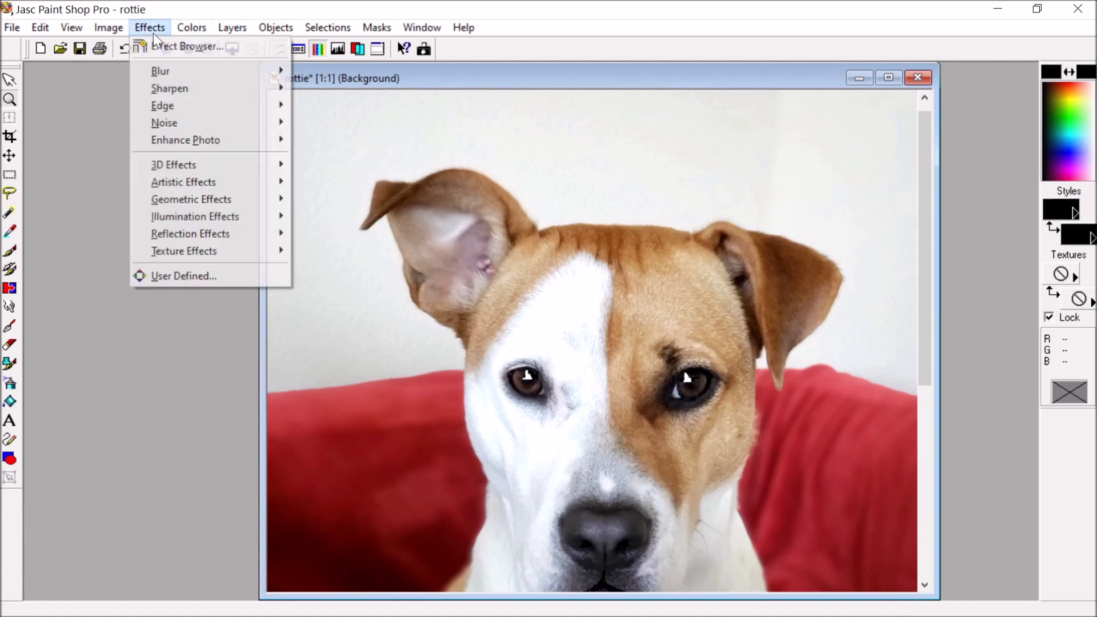
mouse_move(188, 132)
mouse_move(194, 90)
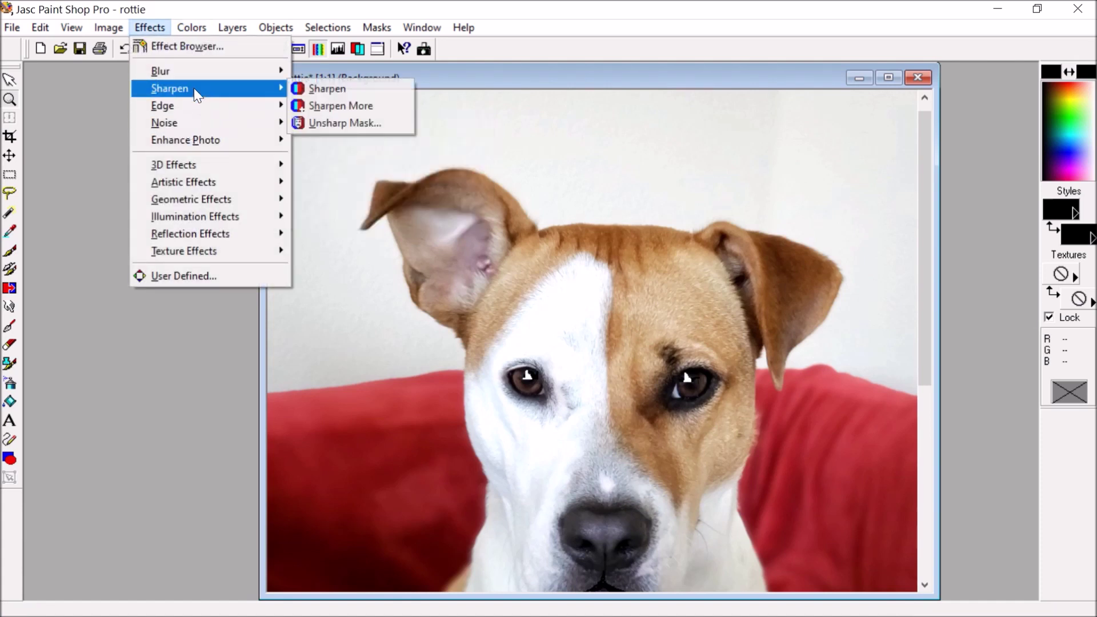
click(343, 90)
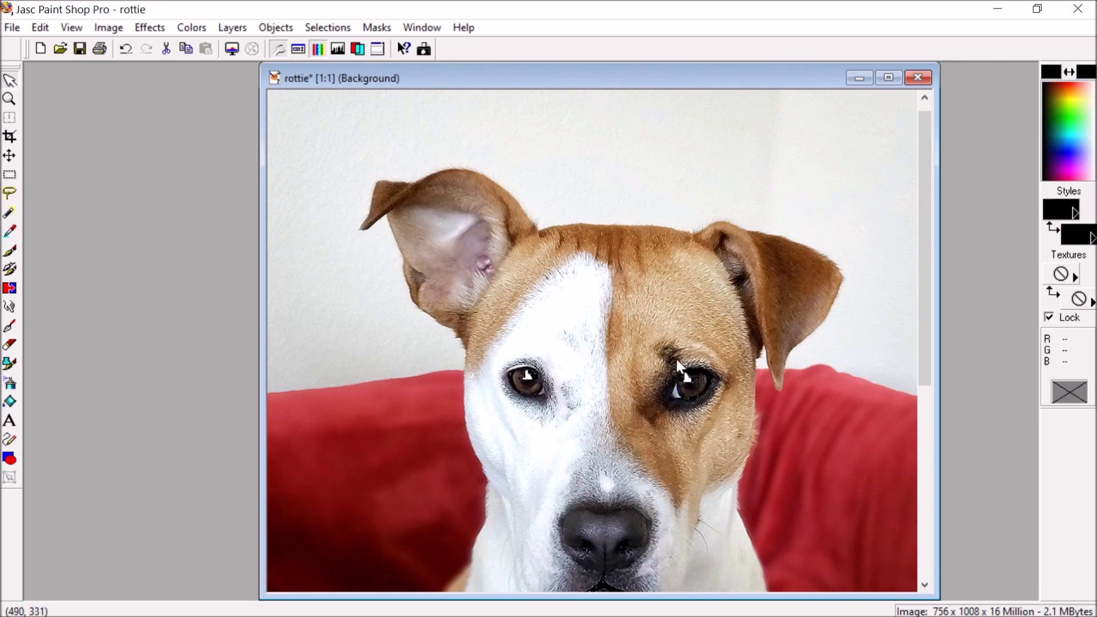
drag(920, 231, 935, 257)
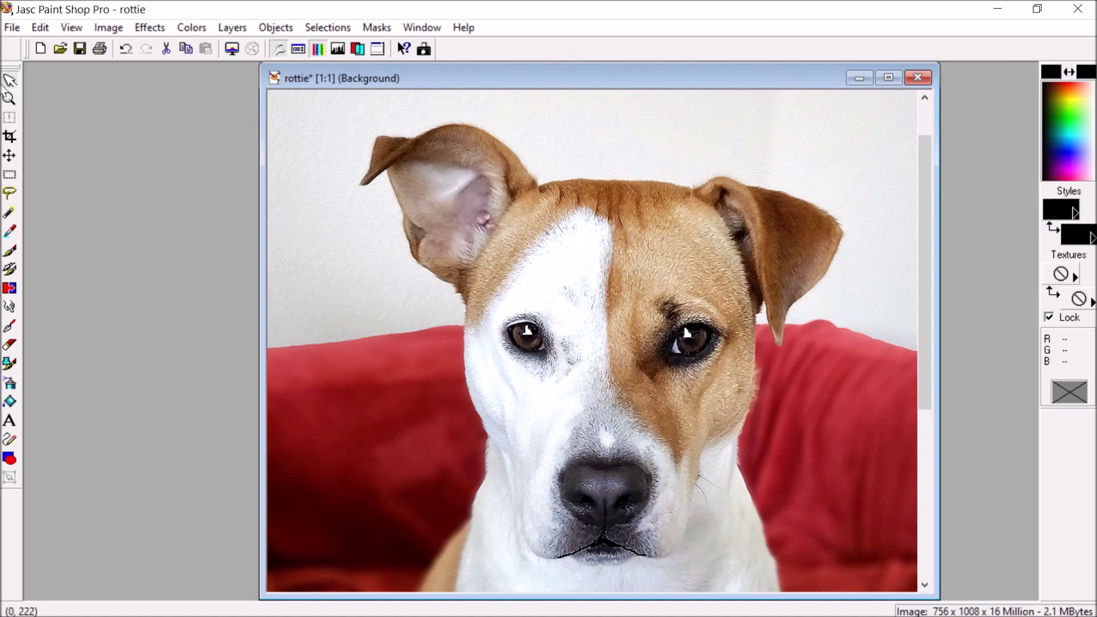
mouse_move(694, 8)
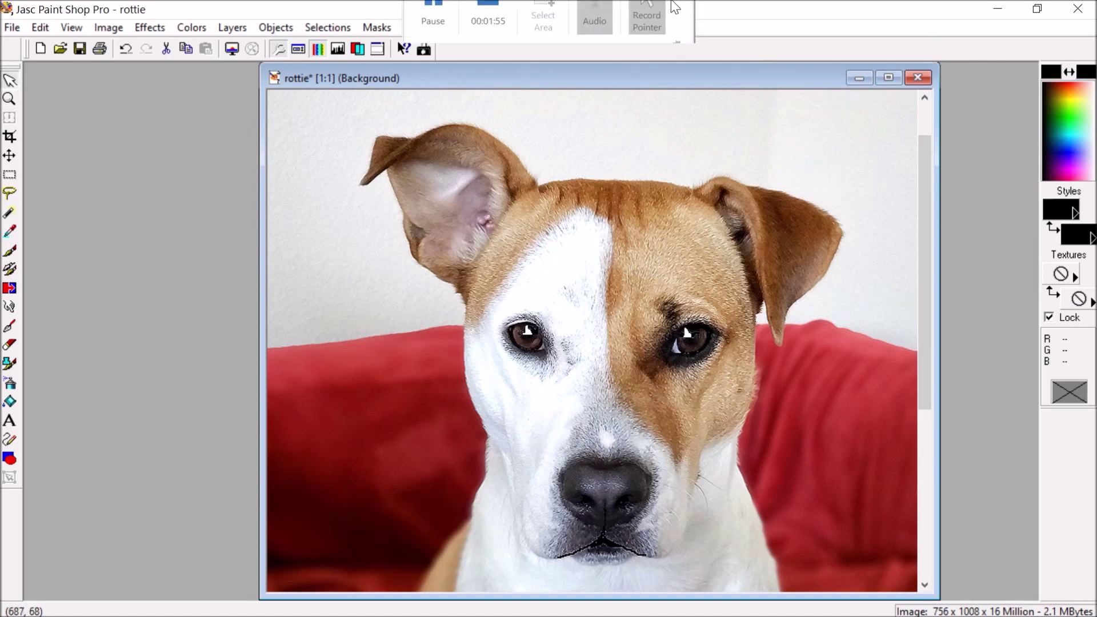
click(432, 34)
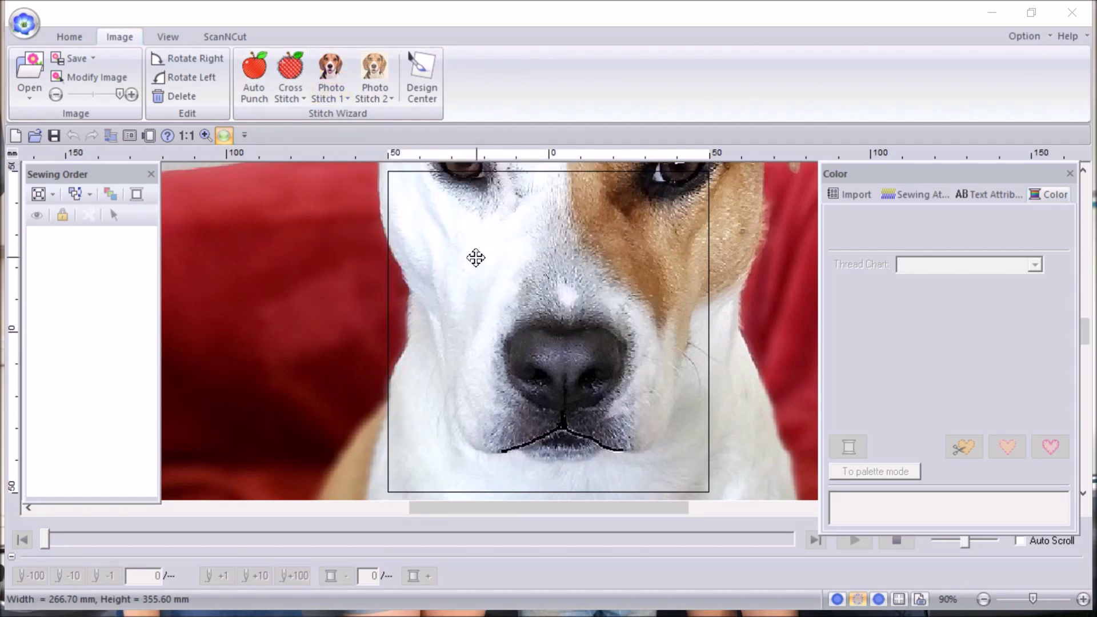
In the embroidery software, start Photo Stitch 1 in Color and reshape the clipping mask around the dog's head and upper chest
click(339, 97)
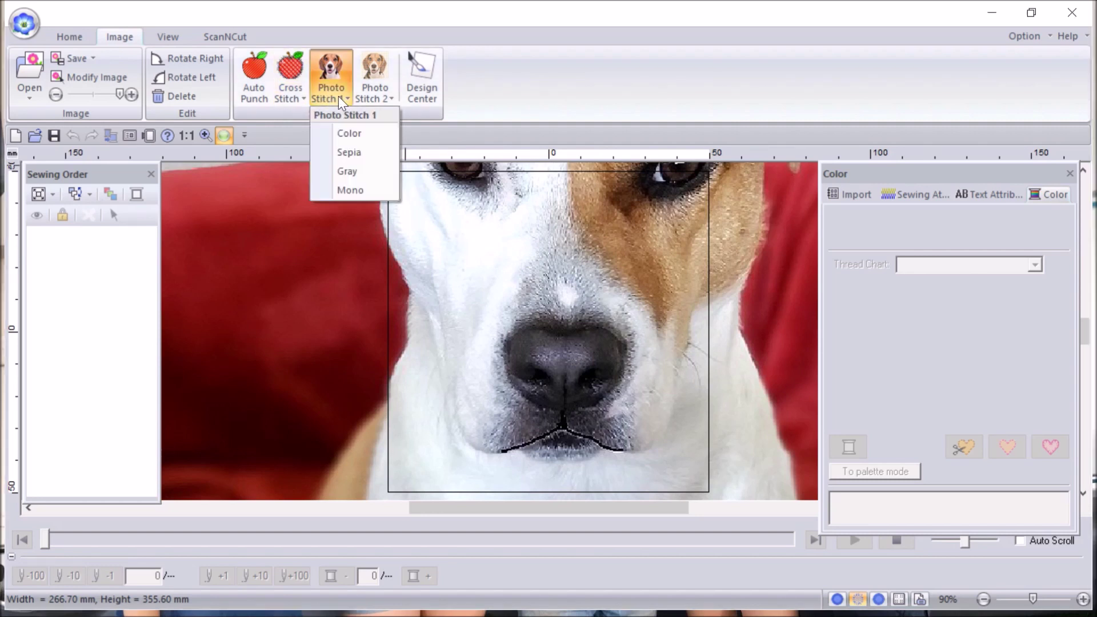
click(352, 132)
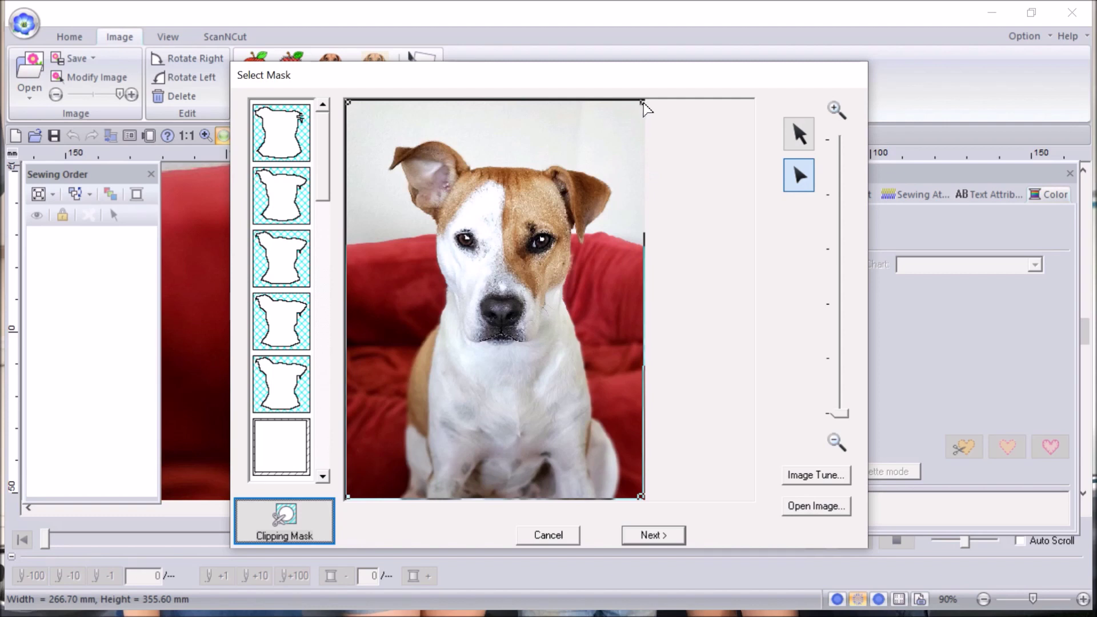
drag(642, 104, 598, 171)
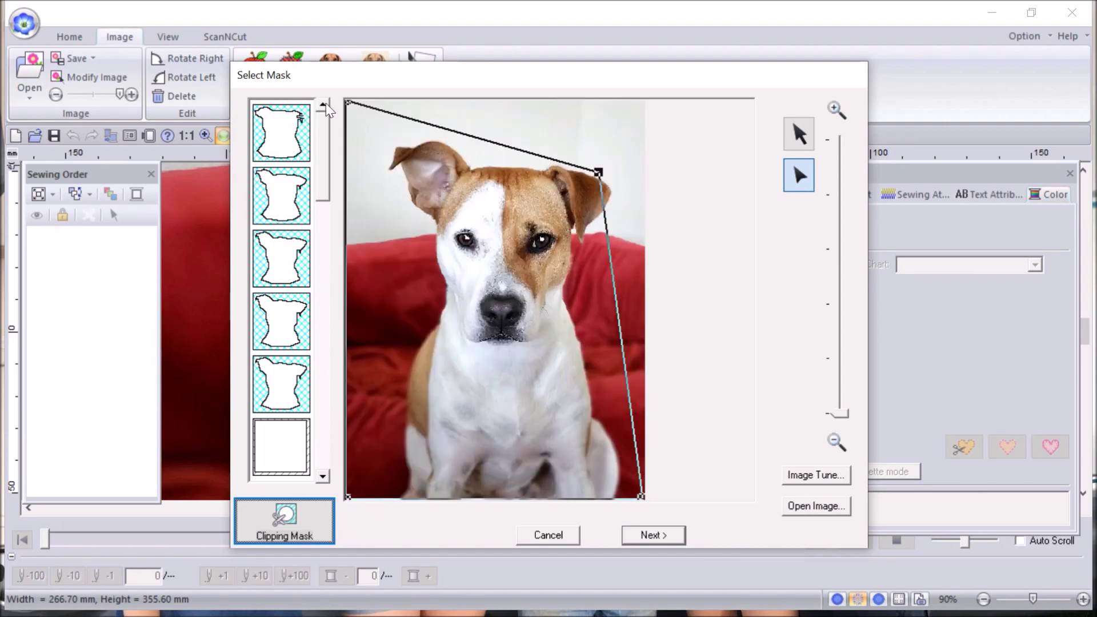
drag(349, 101, 395, 147)
drag(349, 498, 464, 446)
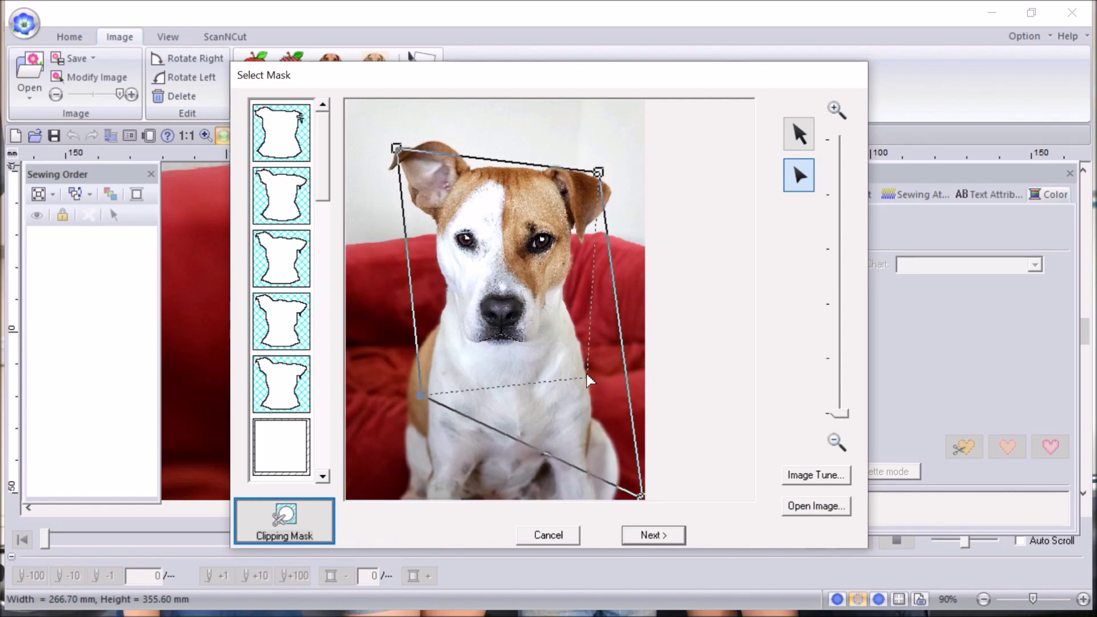
drag(424, 398, 547, 388)
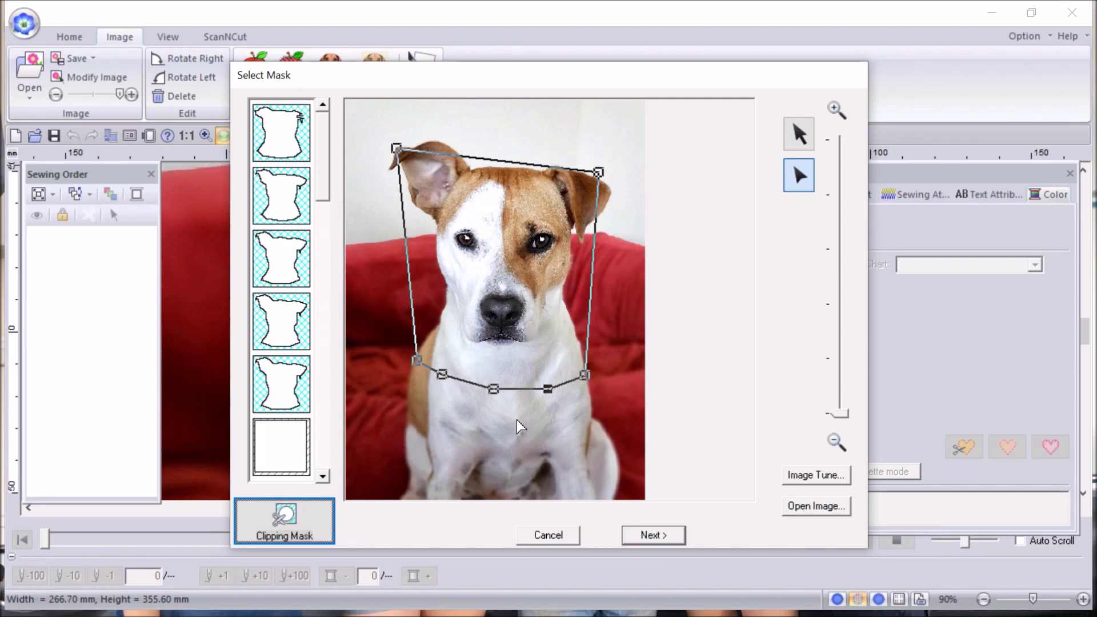
Add and move clipping mask points to follow the dog's shoulder, neck and cheek on the image's left side
scroll(516, 419, up, 2)
drag(431, 376, 449, 362)
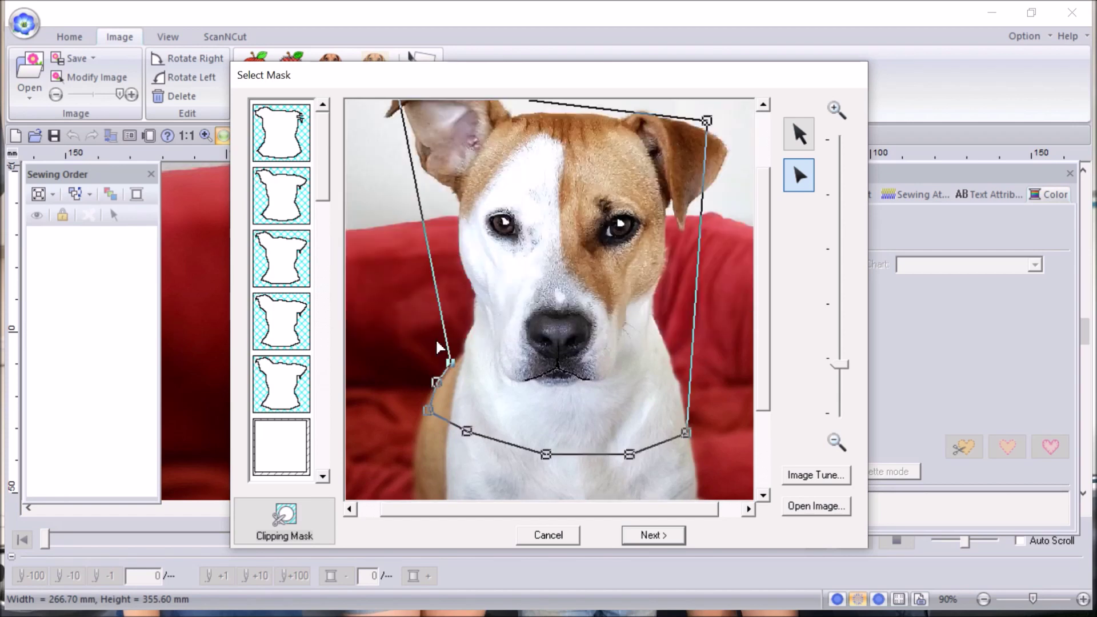
drag(445, 322, 462, 355)
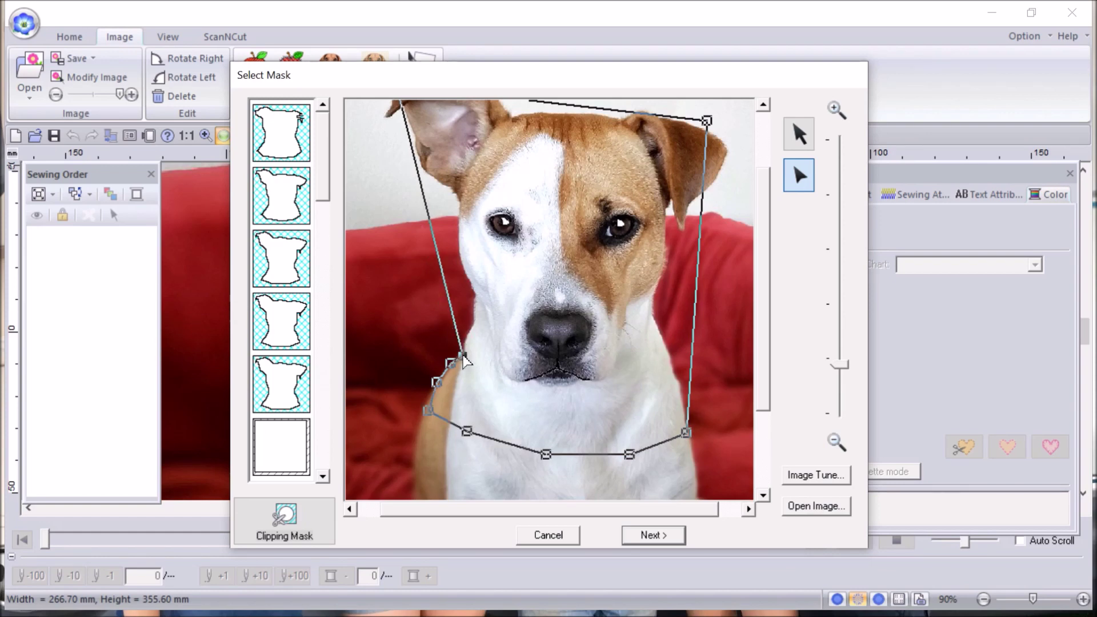
click(461, 336)
mouse_move(461, 341)
mouse_down()
mouse_move(457, 315)
mouse_move(474, 325)
mouse_up()
click(473, 319)
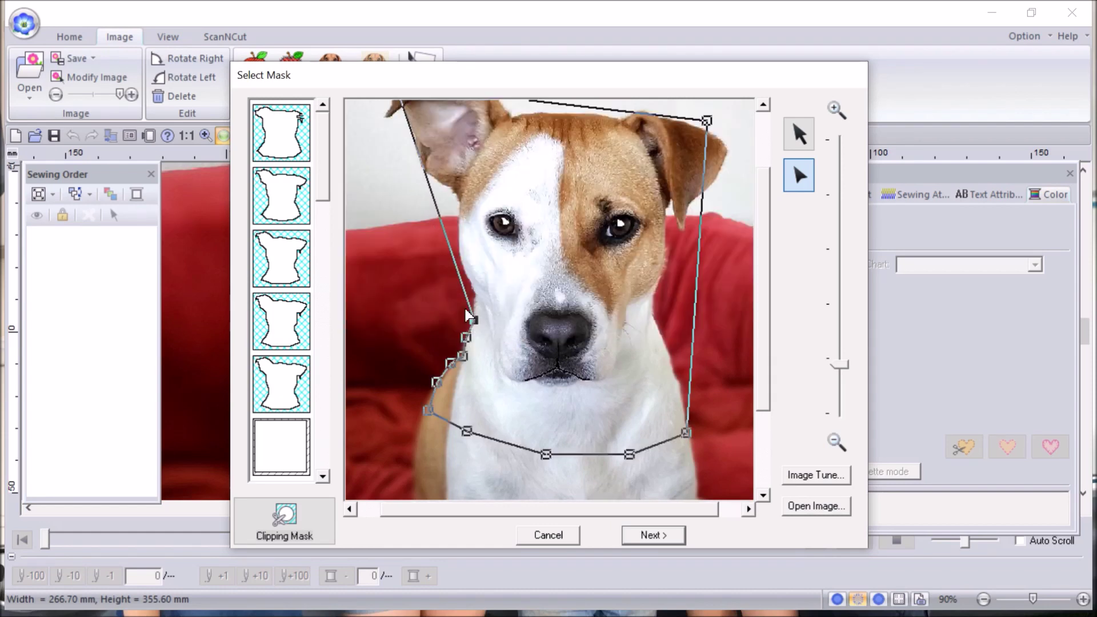
click(475, 303)
click(474, 287)
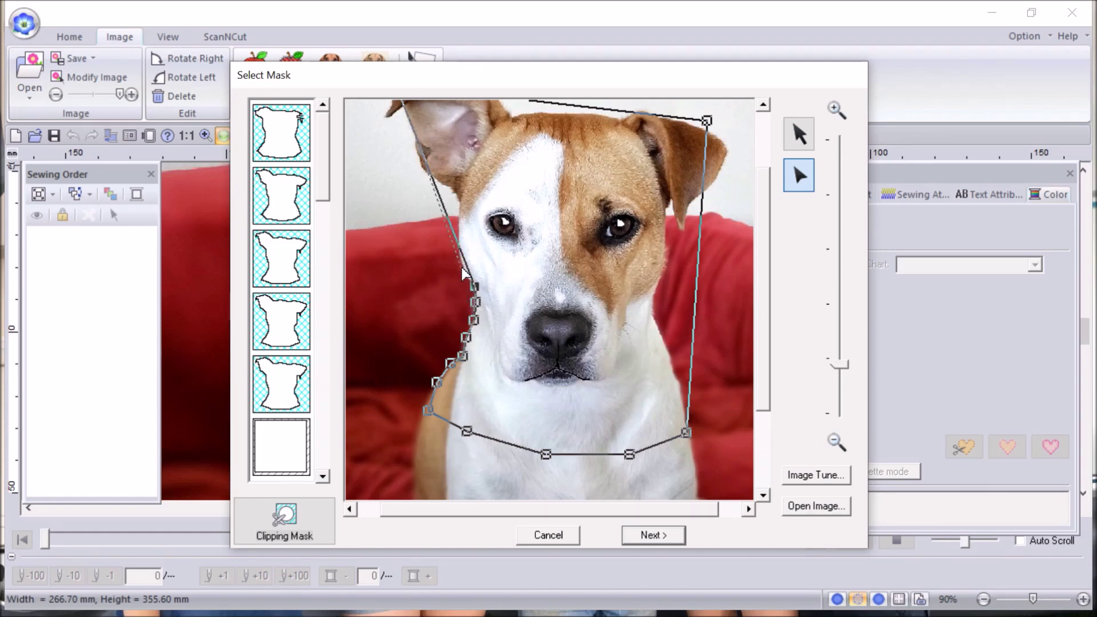
click(464, 266)
click(458, 236)
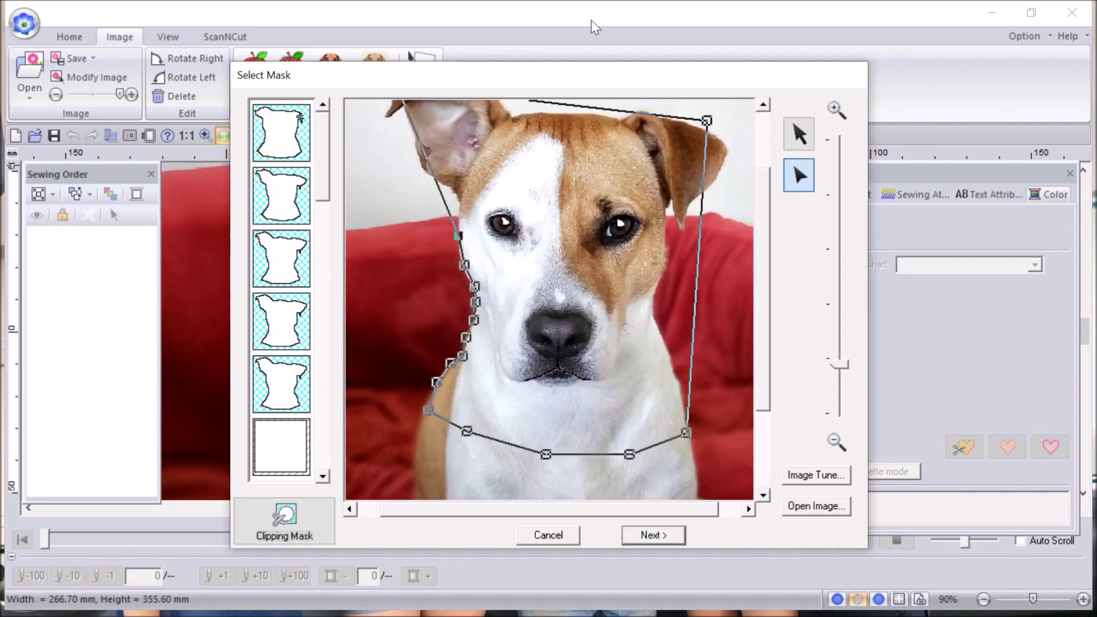
mouse_move(573, 6)
click(433, 40)
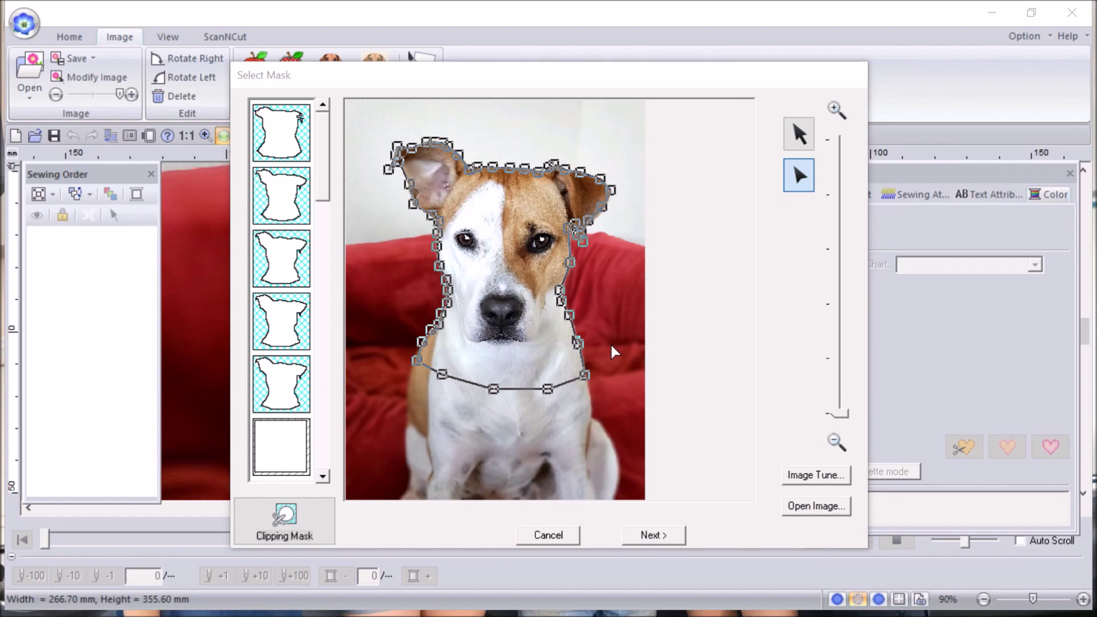
Try sharpness, brightness, contrast and color saturation adjustments on the photo in Image Tune, returning each to its original setting
click(823, 478)
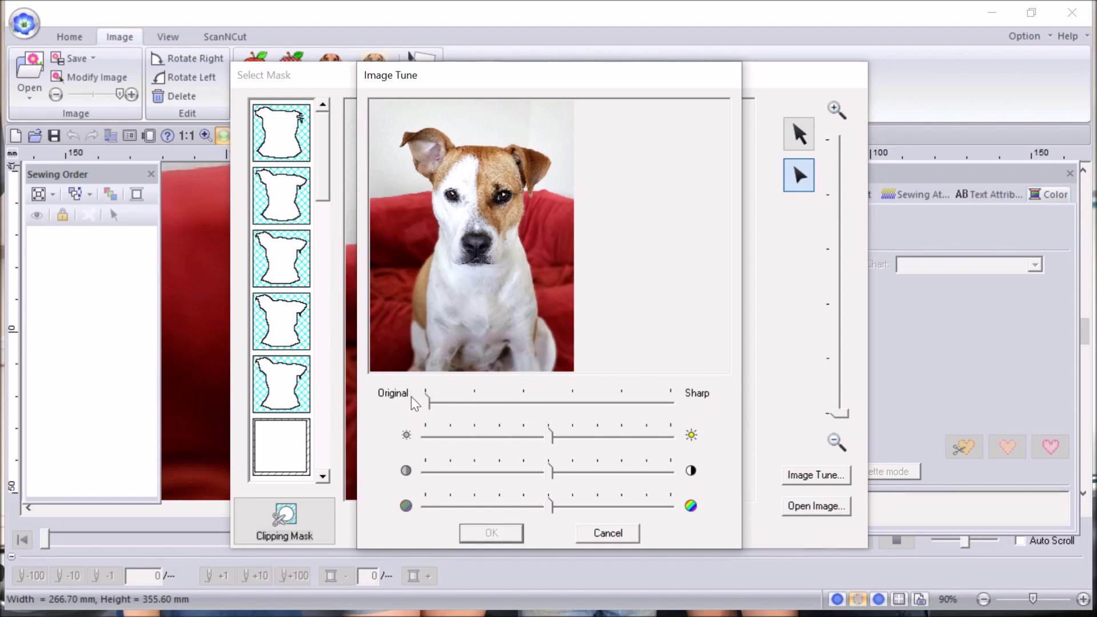
drag(428, 404, 466, 408)
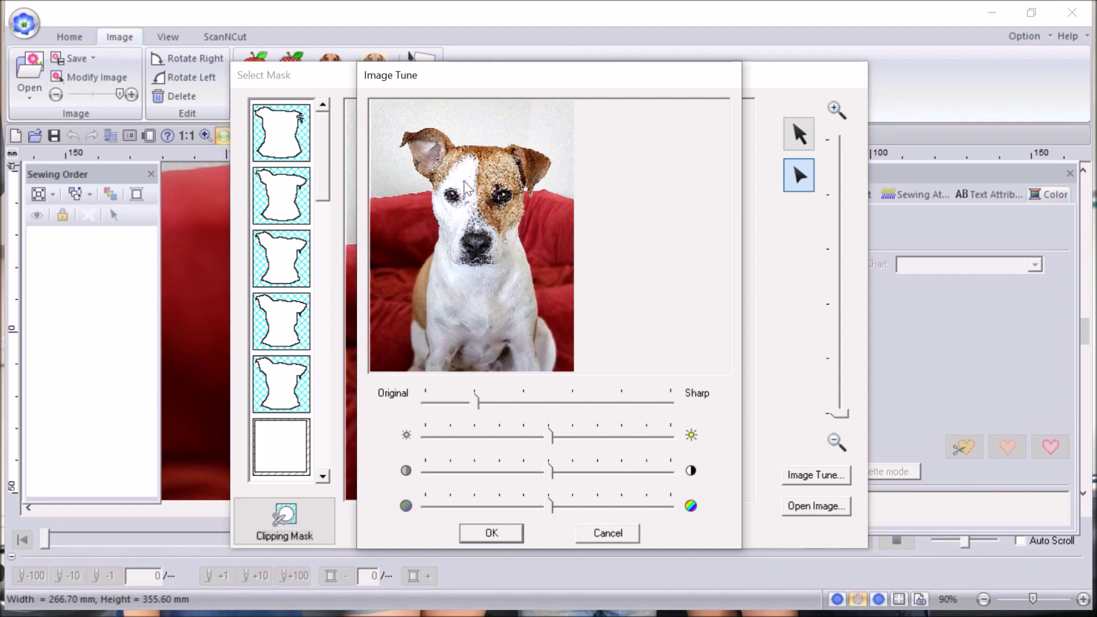
drag(472, 400, 428, 401)
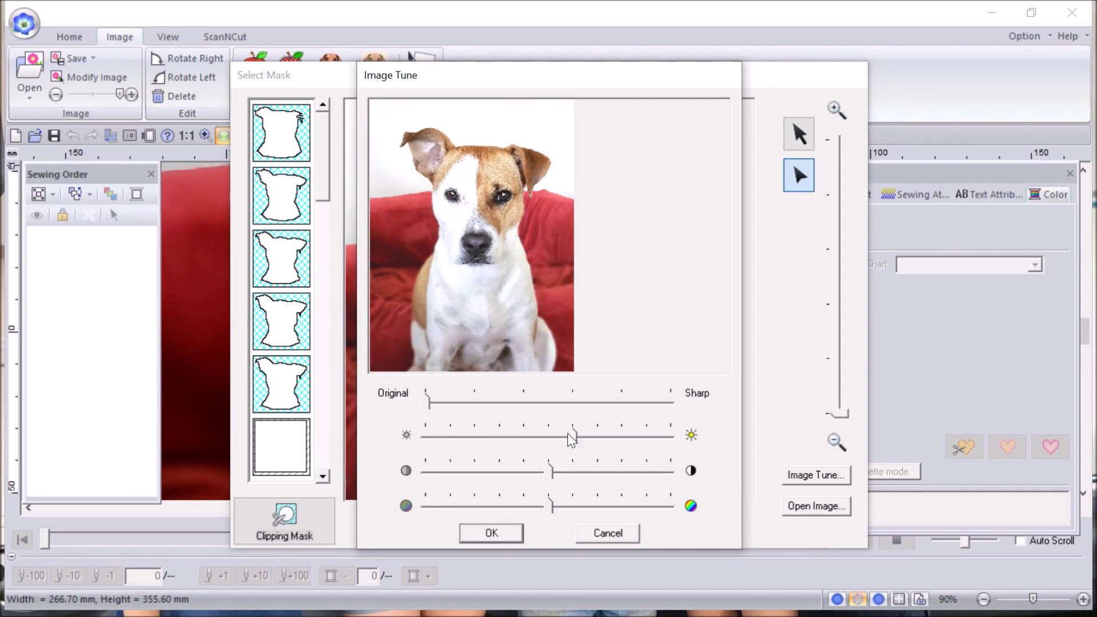
drag(556, 435, 552, 435)
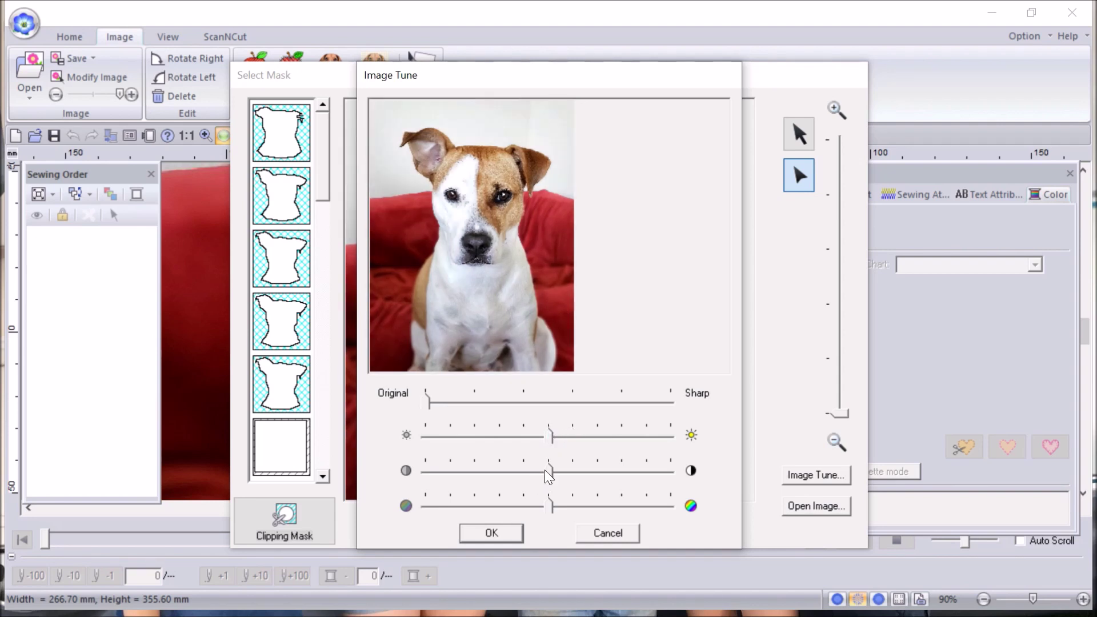
mouse_move(546, 469)
mouse_down()
mouse_move(567, 471)
mouse_move(514, 473)
mouse_move(536, 475)
mouse_up()
click(629, 497)
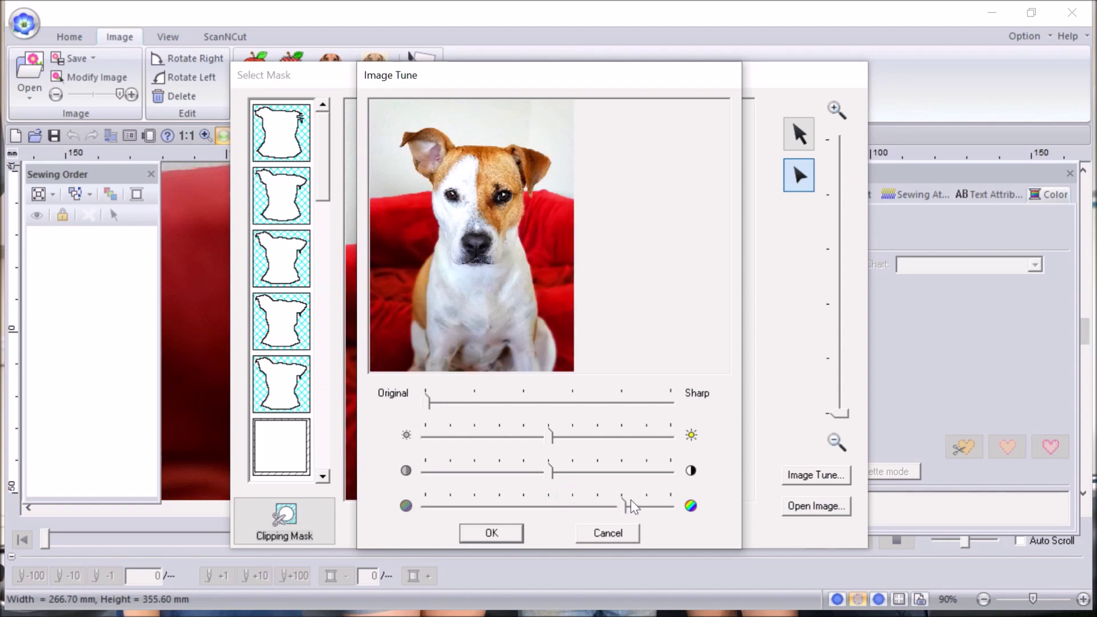
drag(624, 502, 544, 501)
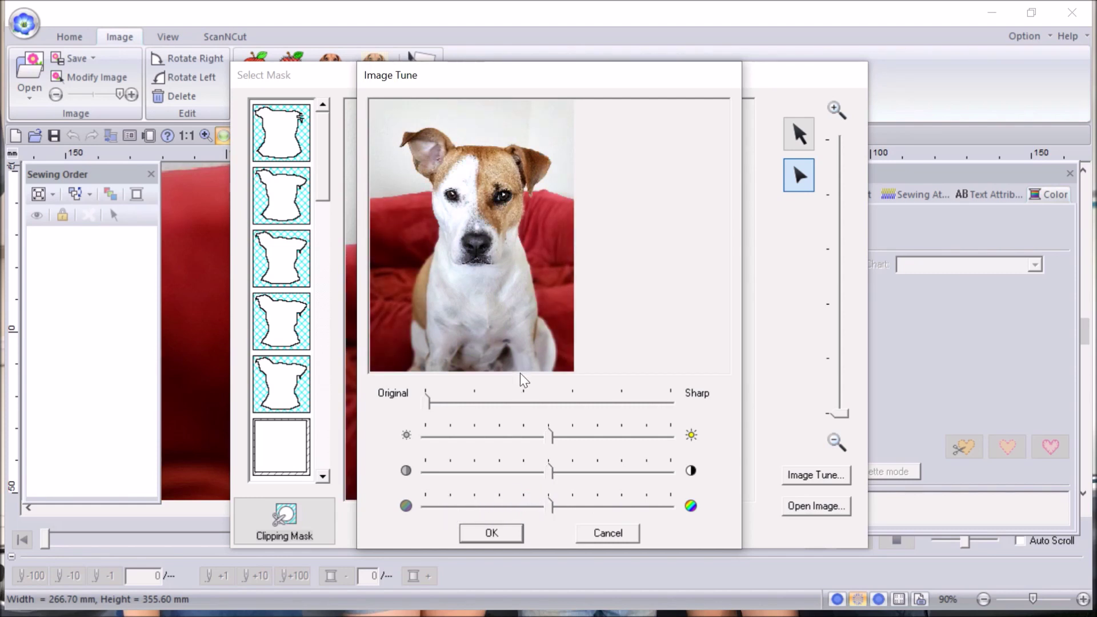
click(501, 535)
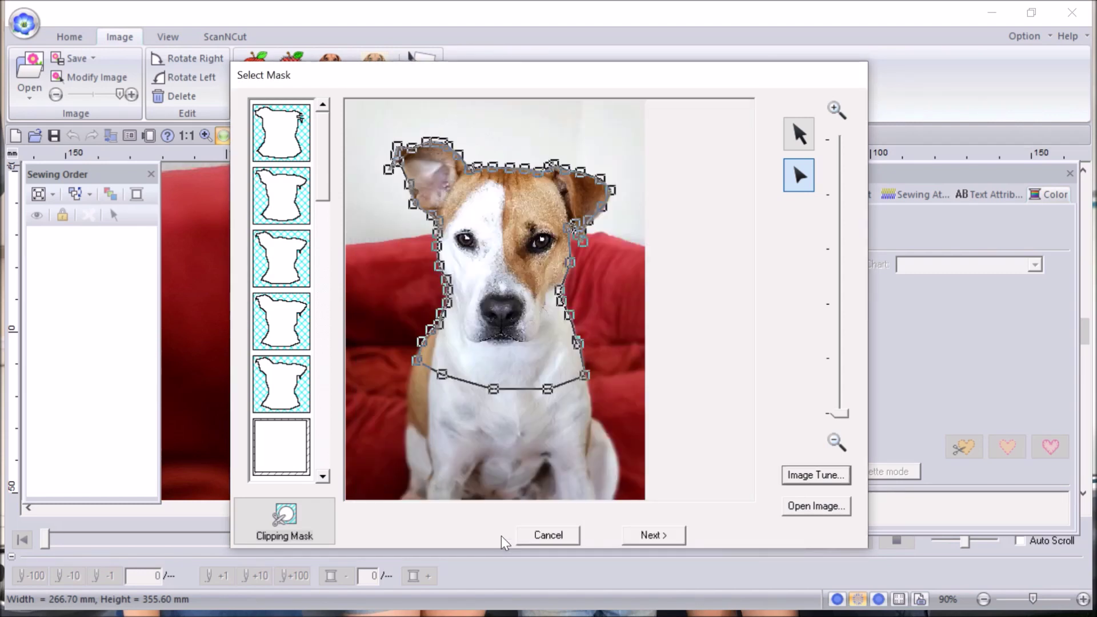
Refine the mask points where the brown shoulder meets the neck on the image's left side and preview the masked image
click(654, 536)
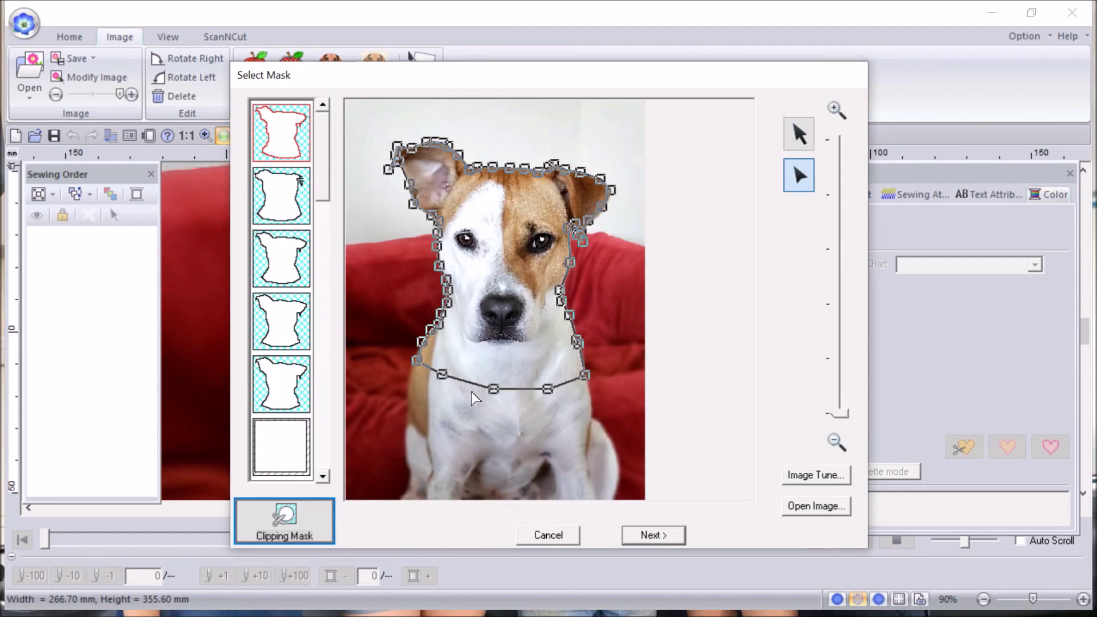
drag(851, 410, 835, 240)
drag(552, 508, 442, 528)
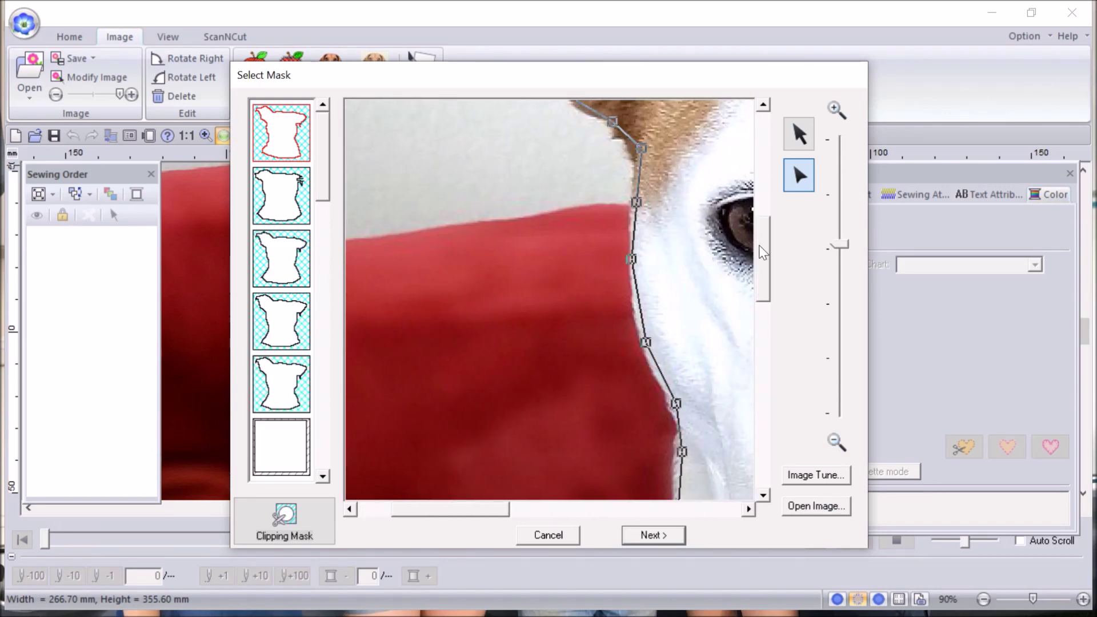
scroll(749, 350, down, 5)
scroll(784, 338, up, 1)
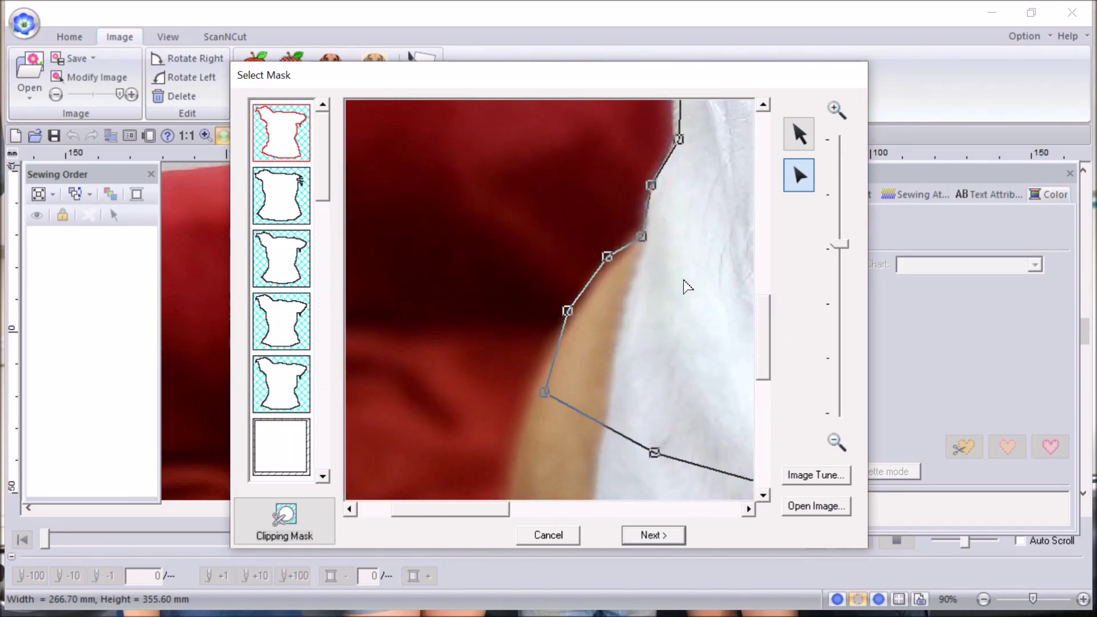
drag(608, 258, 613, 267)
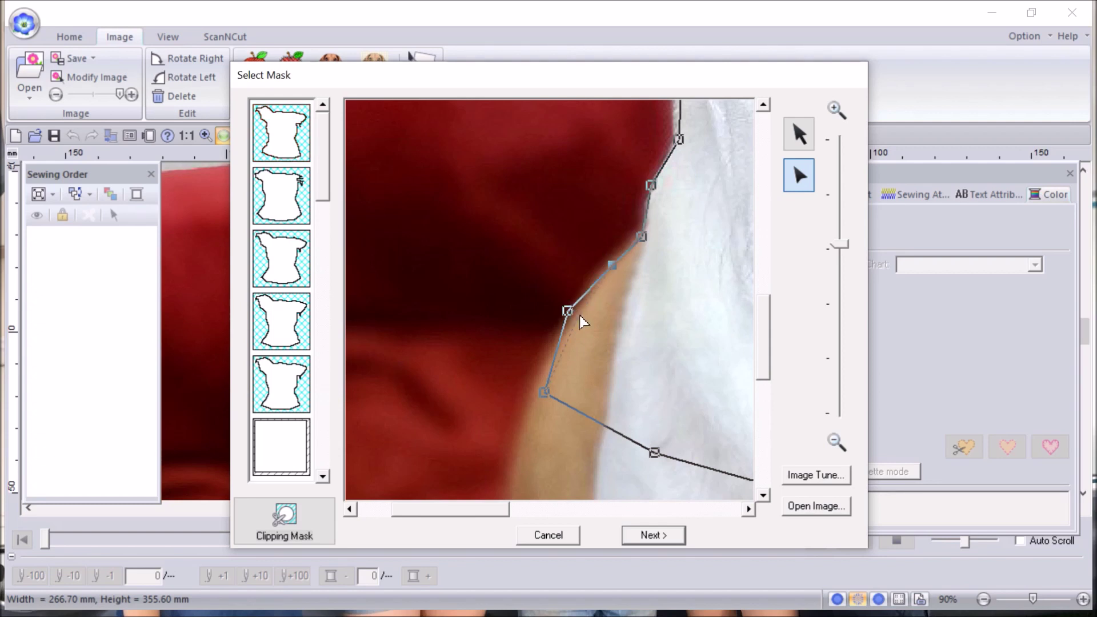
drag(579, 316, 576, 318)
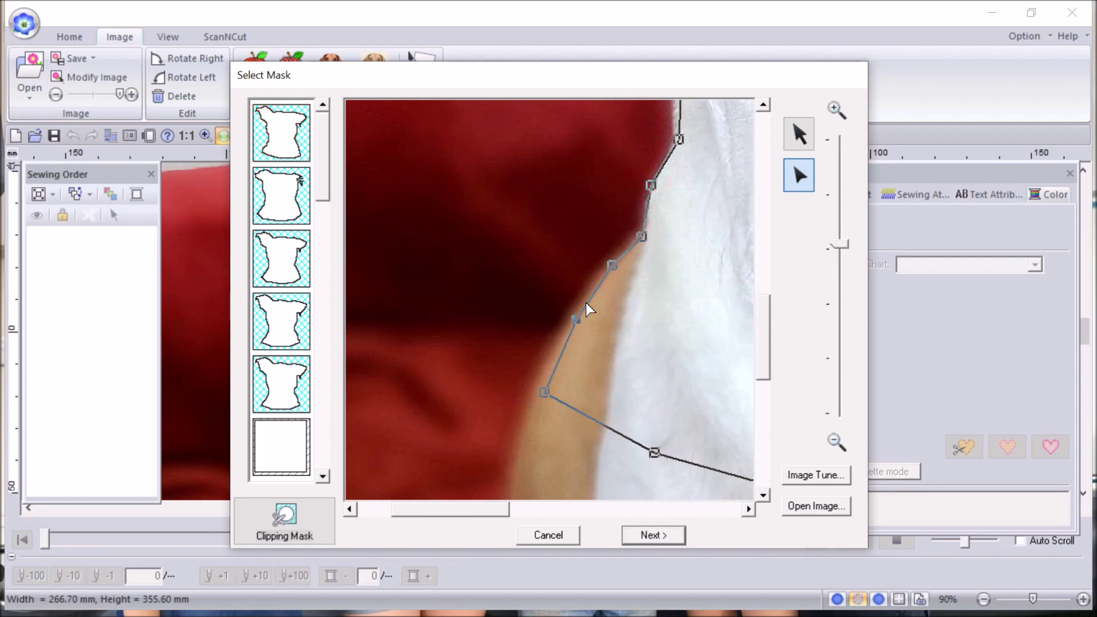
click(624, 259)
mouse_move(651, 187)
mouse_down()
mouse_move(658, 197)
mouse_move(656, 188)
mouse_up()
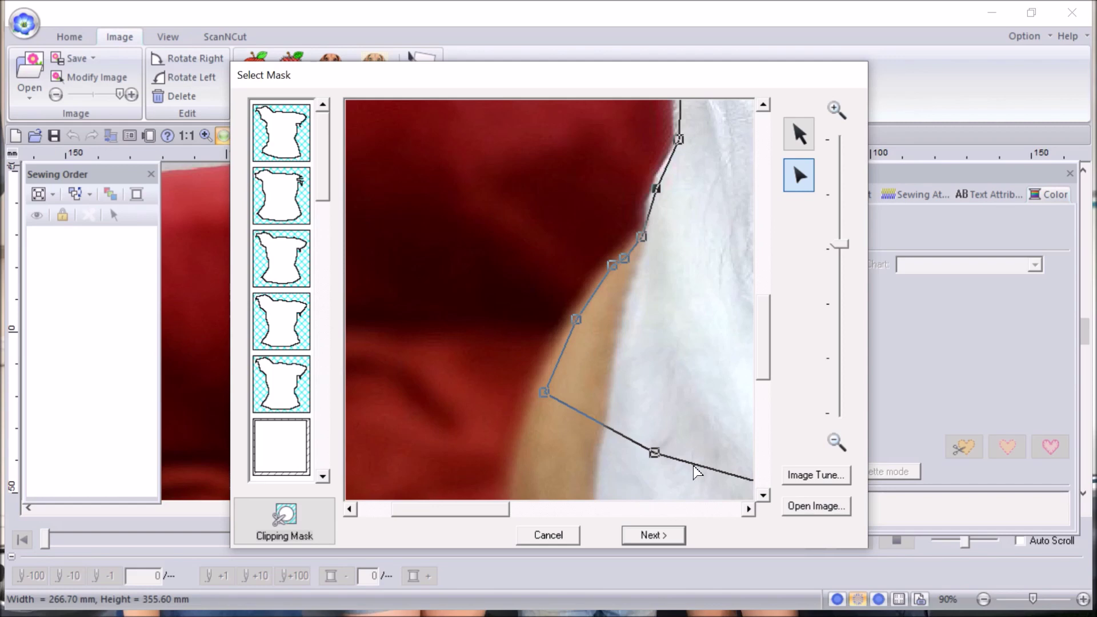
click(653, 534)
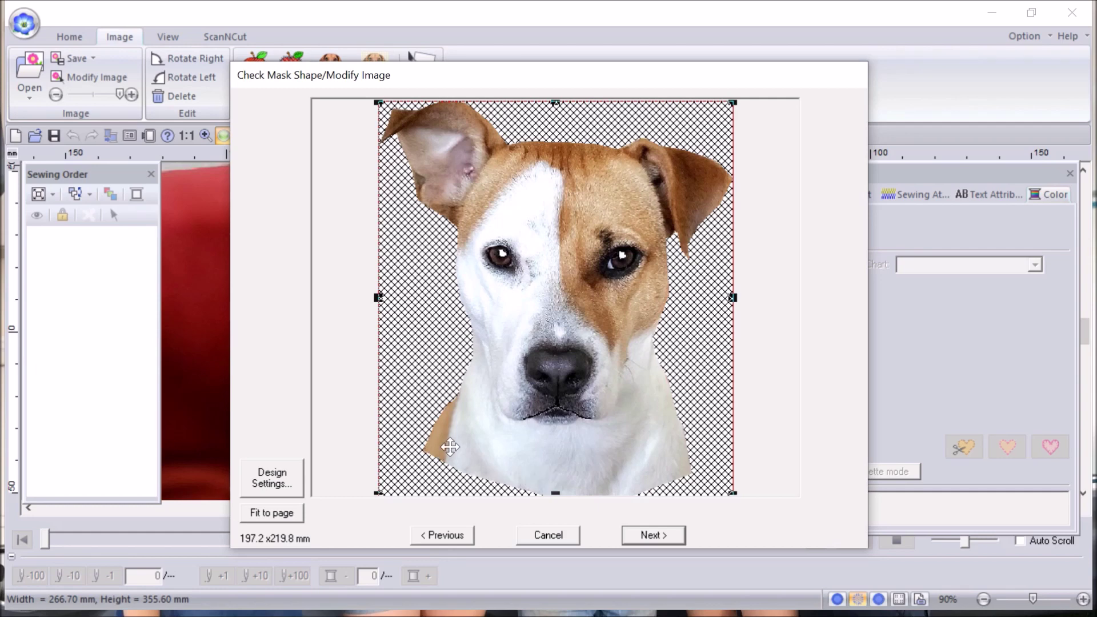
Return to the mask, move its two lowest shoulder points on the image's left side slightly outward and down, and recheck the shape
click(454, 536)
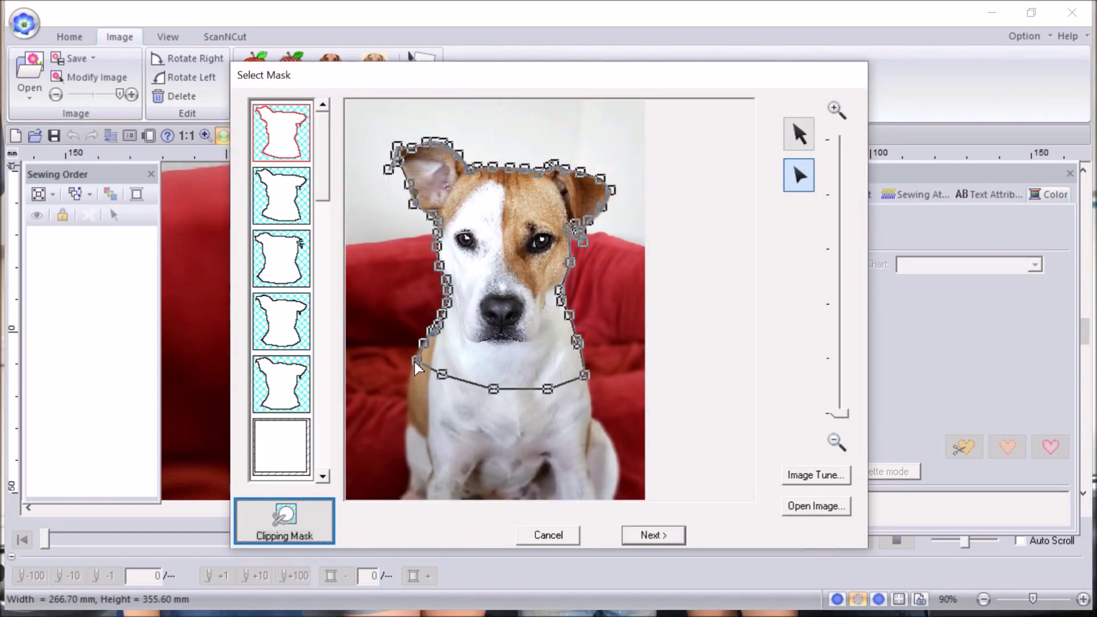
click(412, 370)
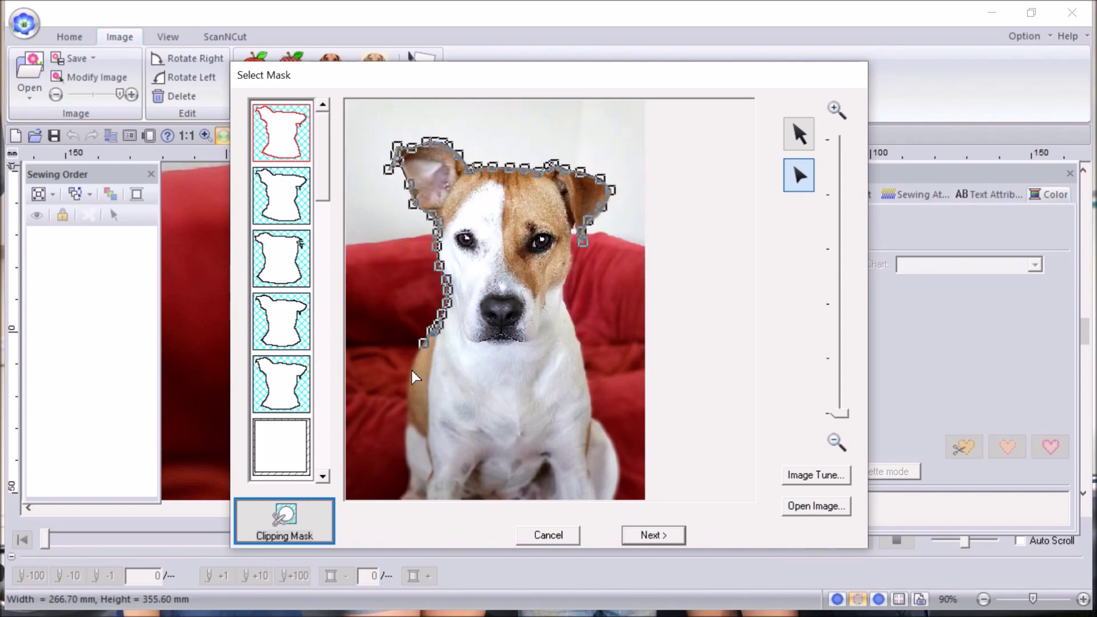
drag(439, 380, 438, 385)
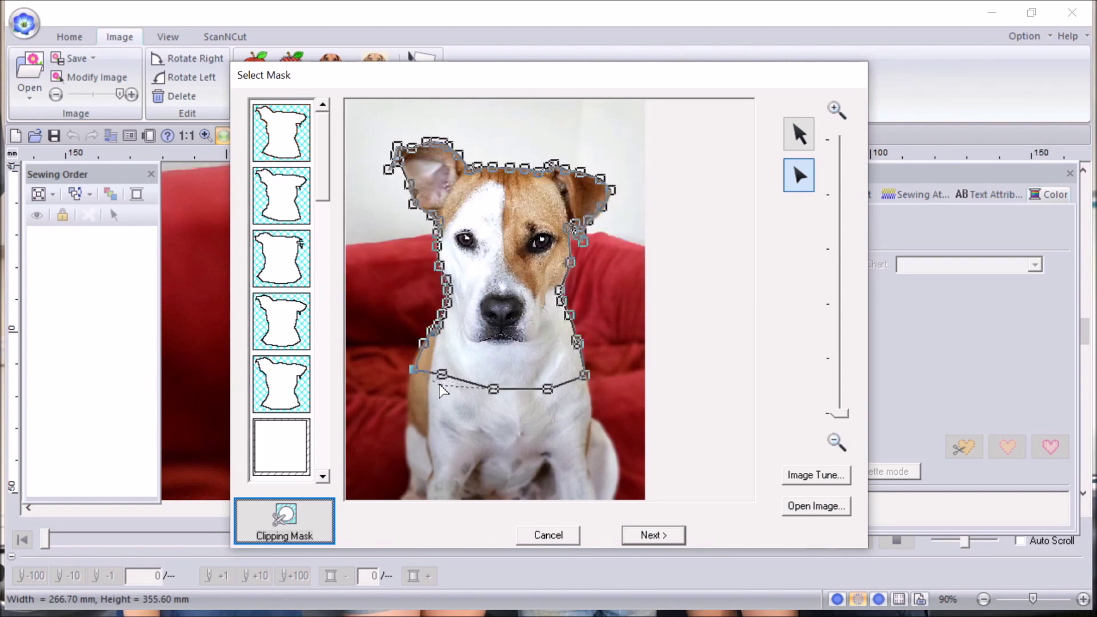
click(654, 533)
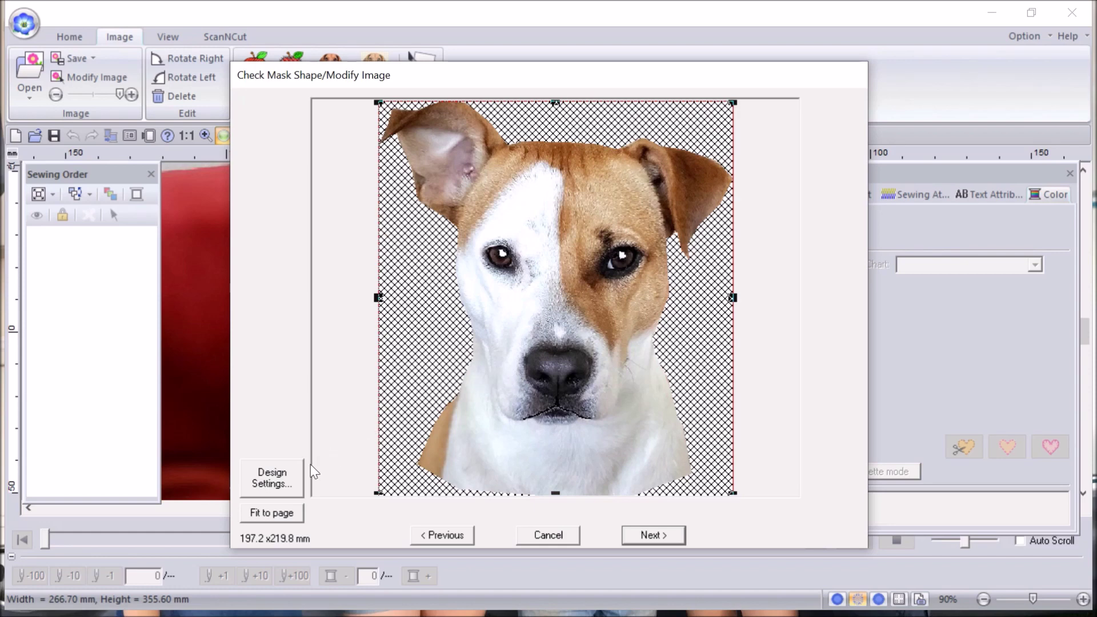
Set the hoop size to 130 x 180 mm and fit the masked dog image to the page
click(272, 488)
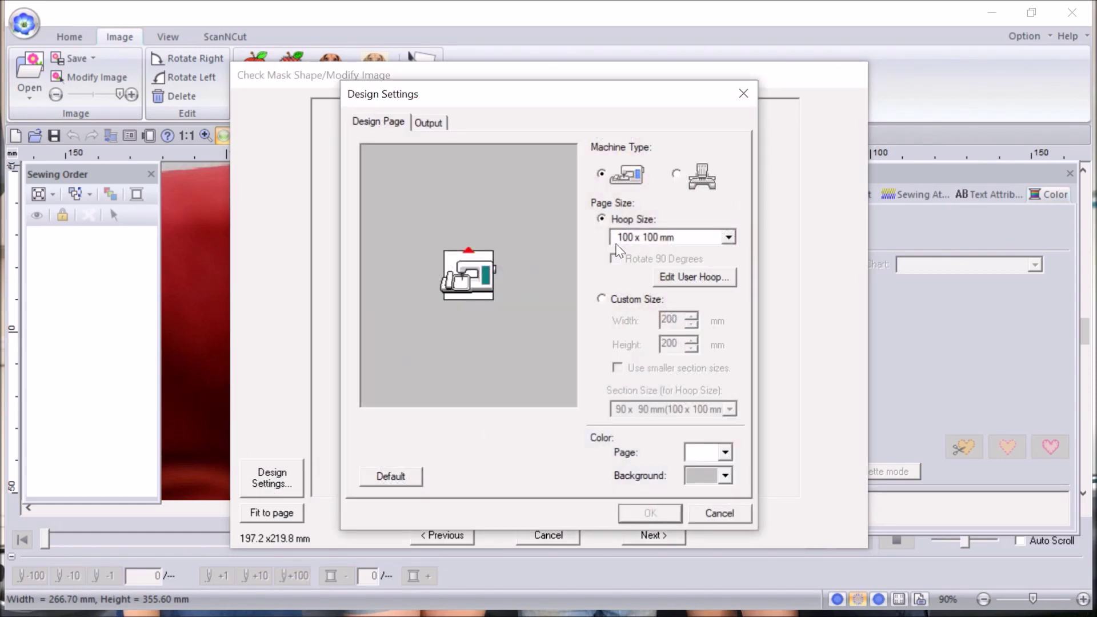
click(727, 237)
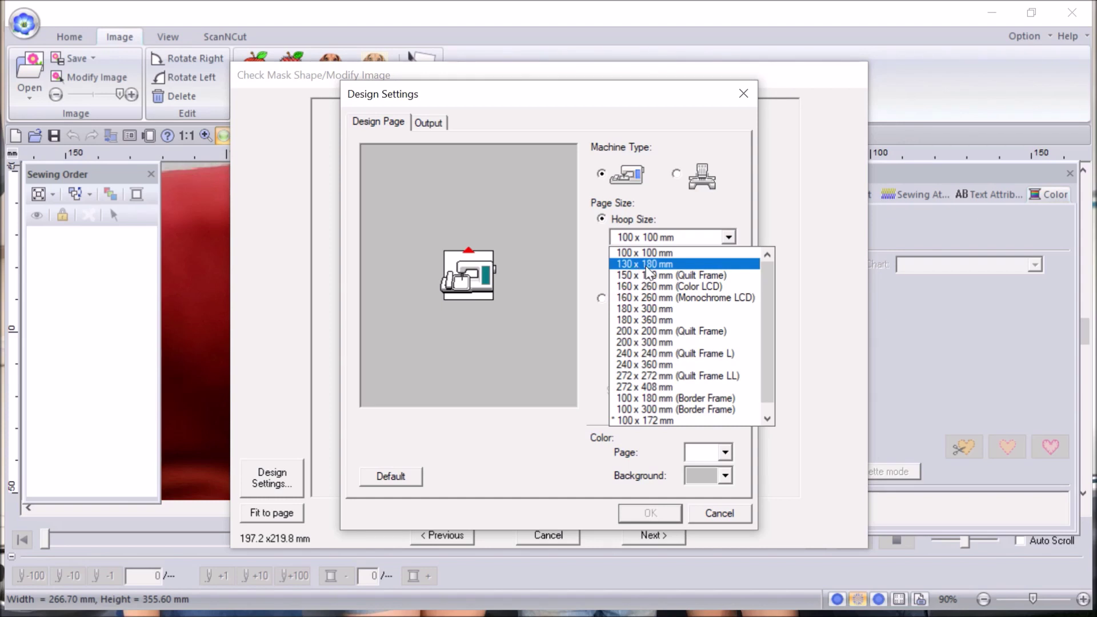
click(647, 264)
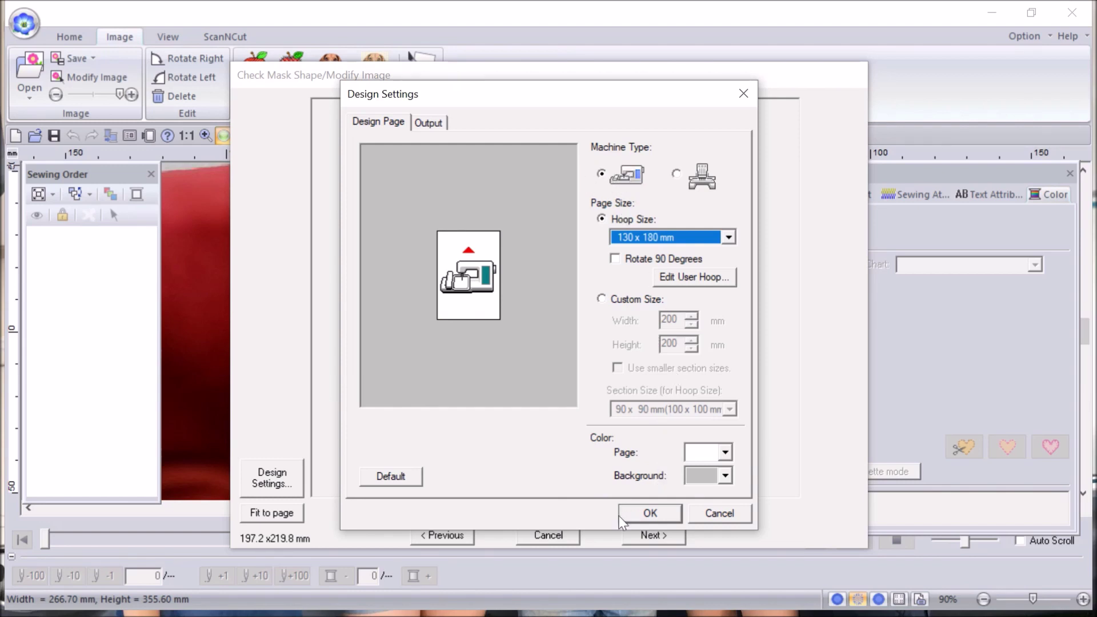
click(640, 516)
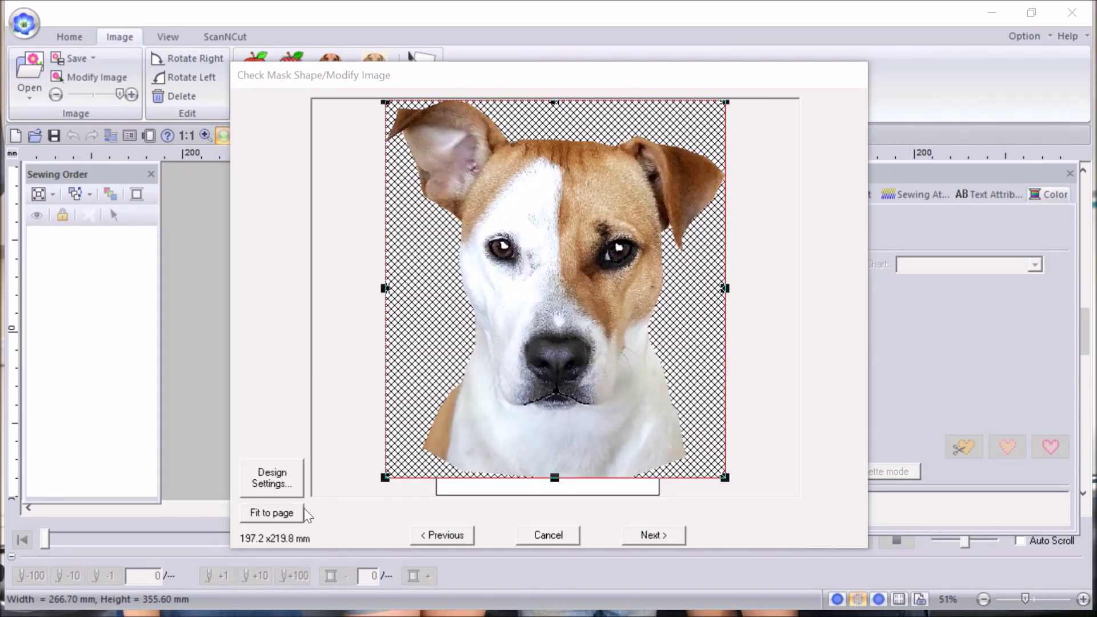
click(271, 514)
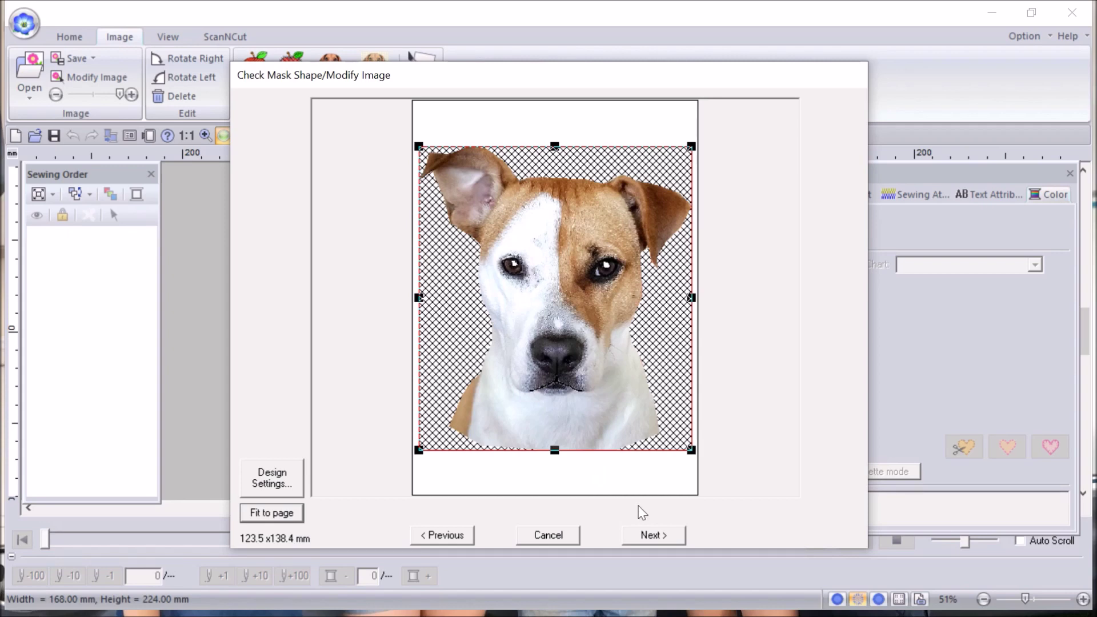
Proceed to the Photo Stitch 1 parameters, set the run pitch to 2.6 mm and update the preview
click(654, 535)
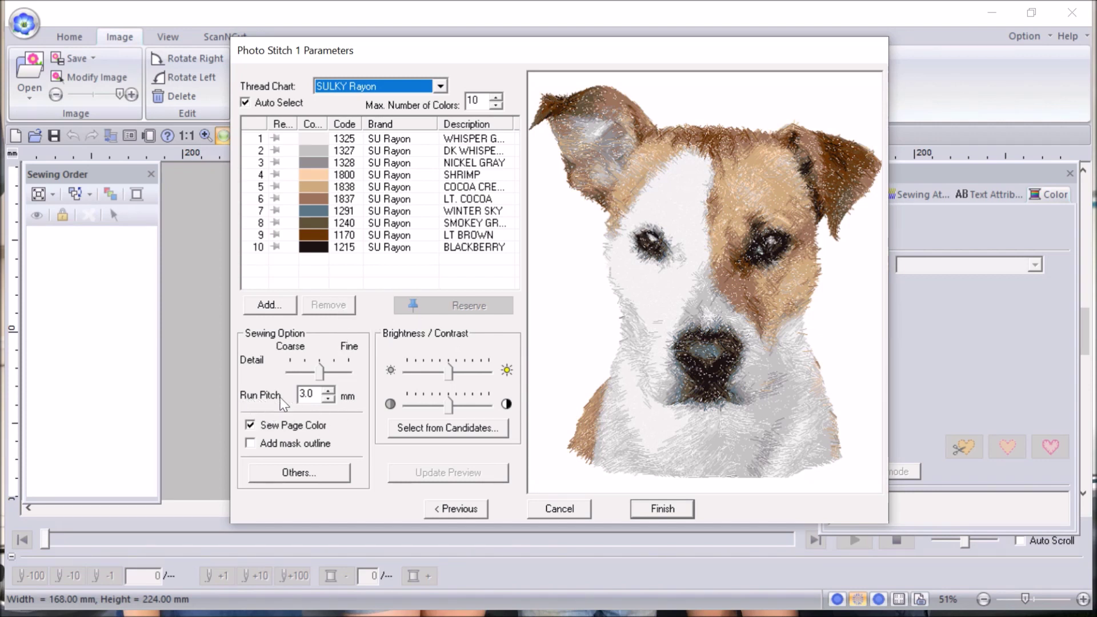
click(328, 399)
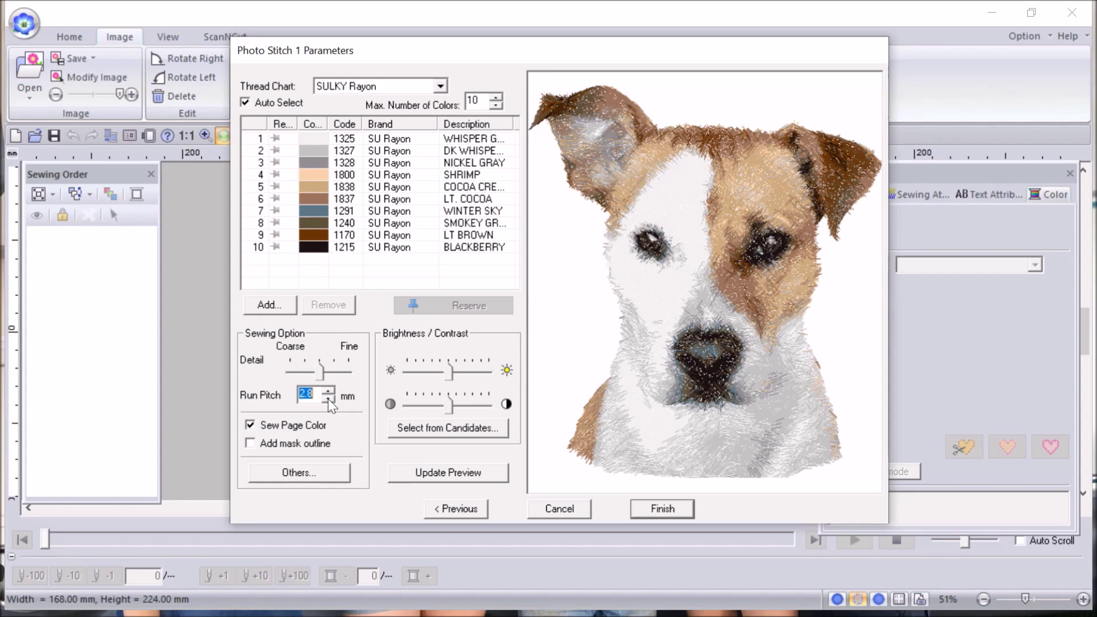
double_click(328, 399)
key(Up)
click(436, 473)
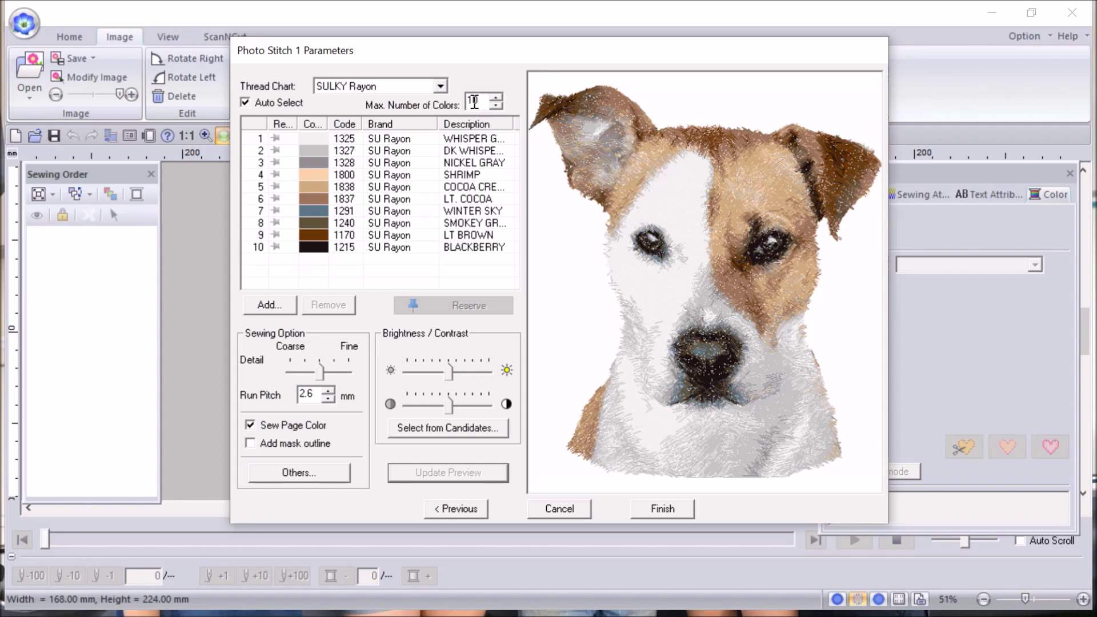
Replace the WINTER SKY thread (1291) with SULKY Rayon 1166 MED STEEL and update the stitch preview
click(321, 210)
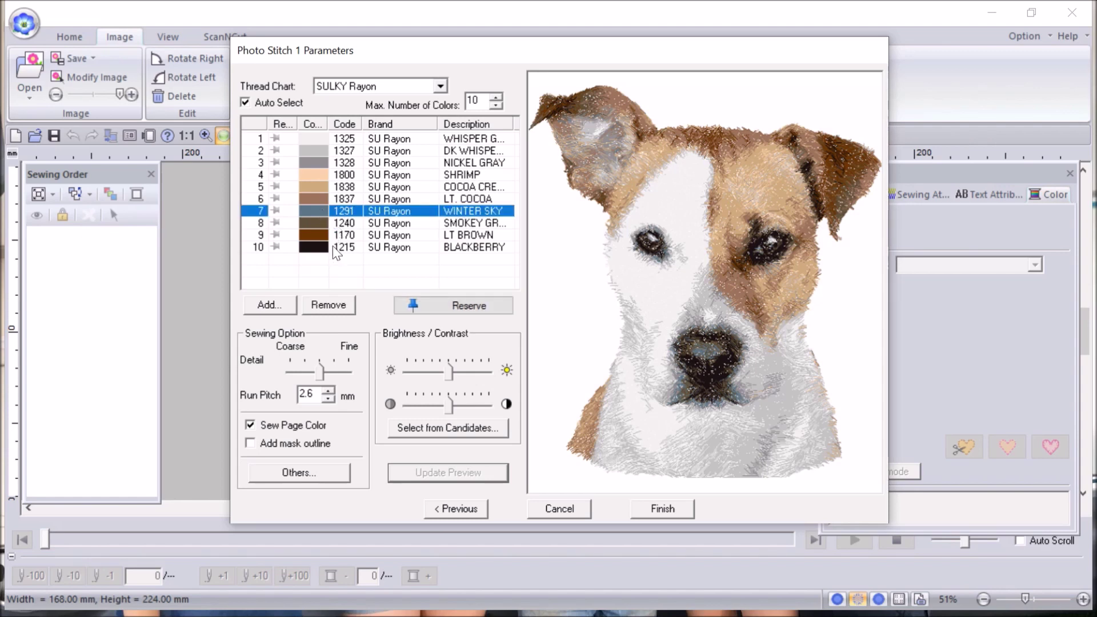
click(330, 307)
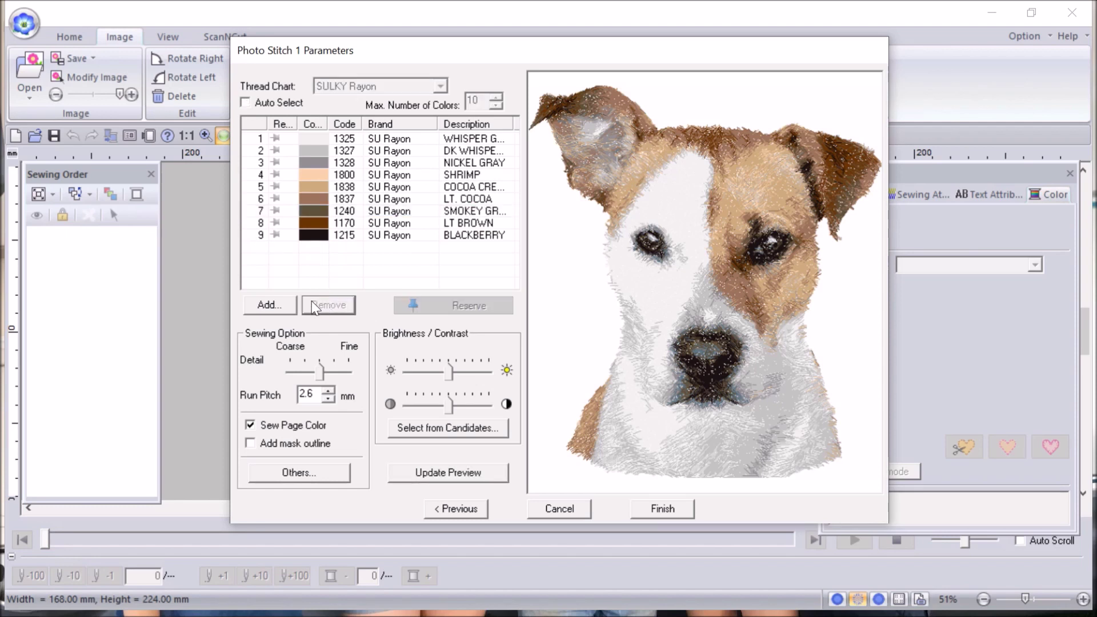
click(262, 311)
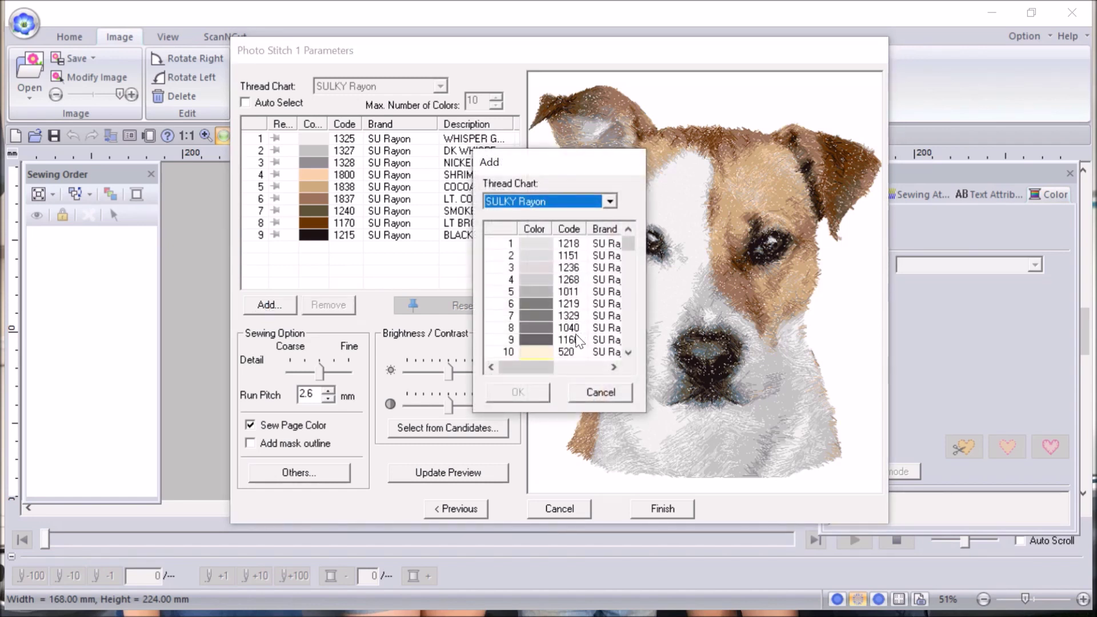
click(544, 338)
click(517, 392)
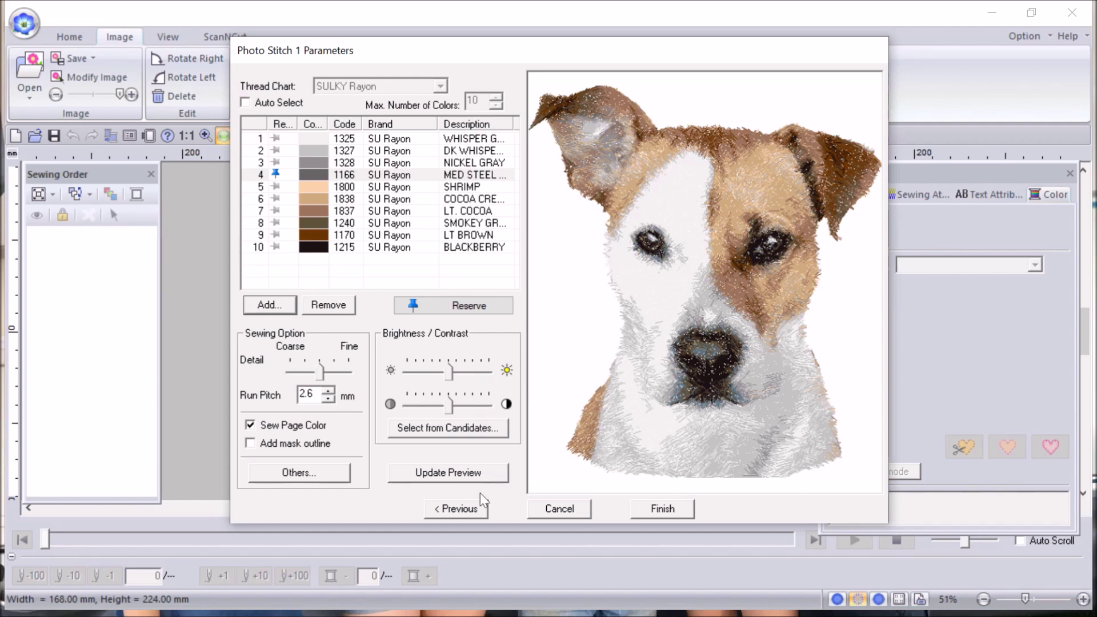
click(447, 473)
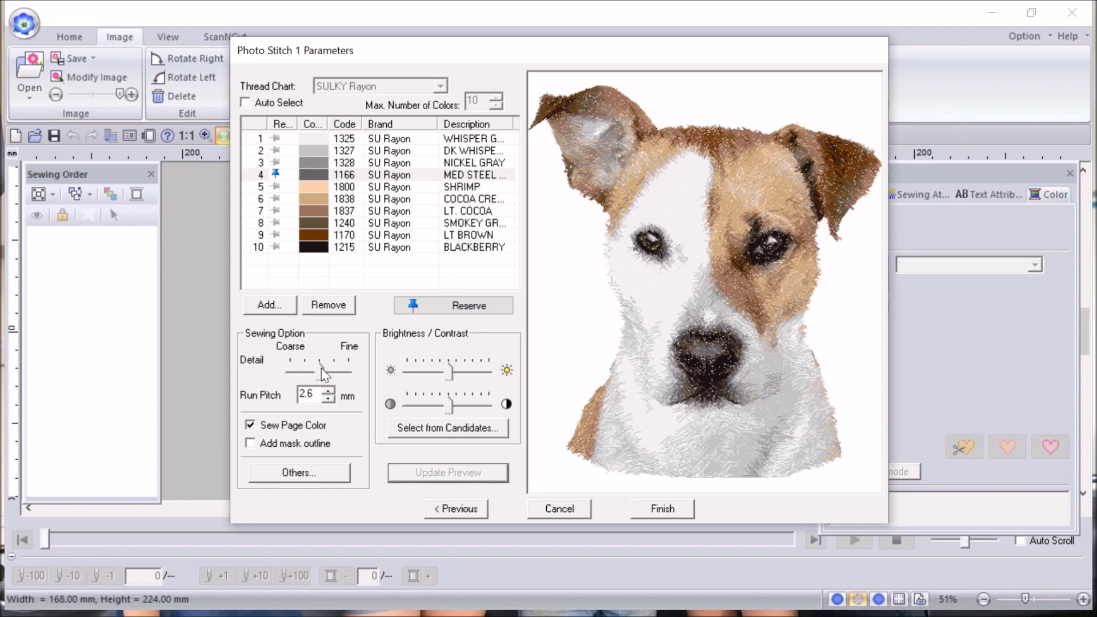
Raise the sewing detail in stages to the finest setting, updating the preview after each change
drag(324, 368, 329, 368)
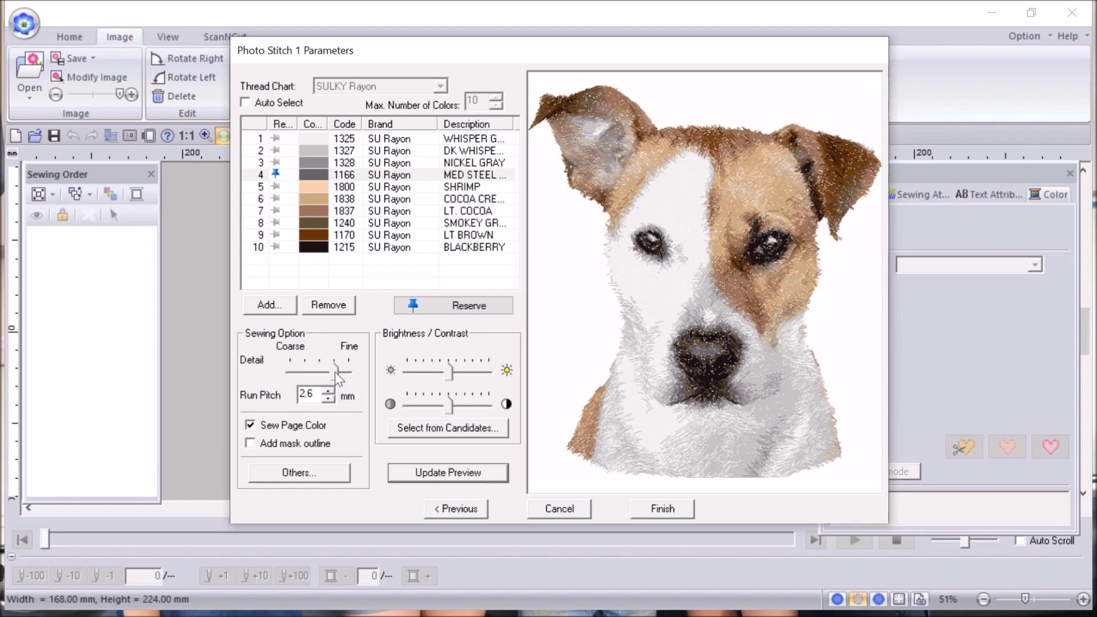
click(424, 472)
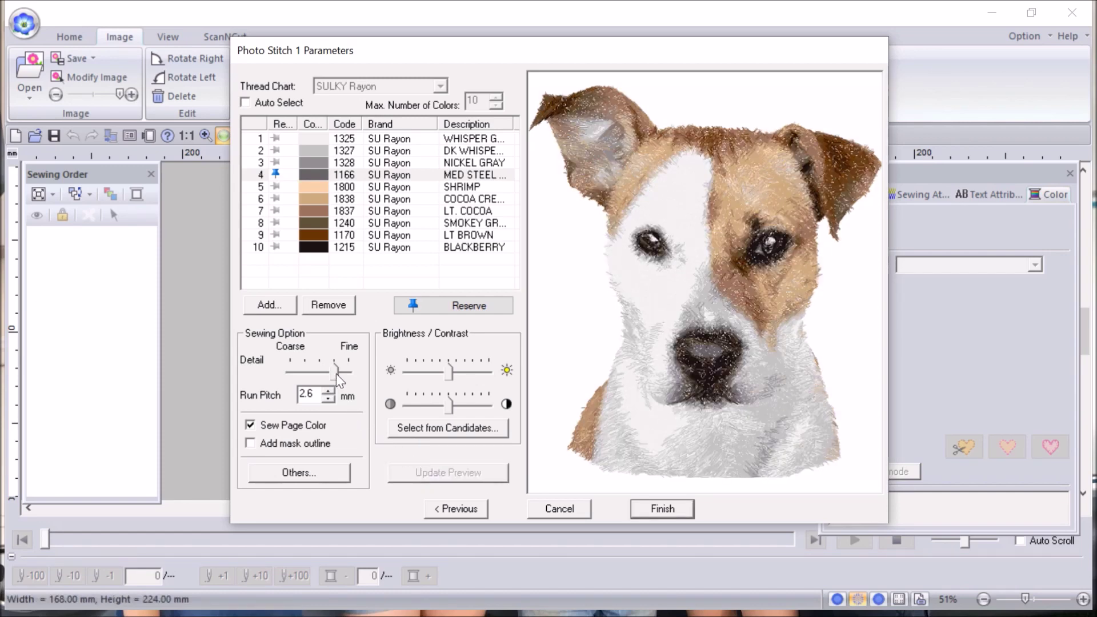
drag(336, 371, 349, 371)
click(432, 474)
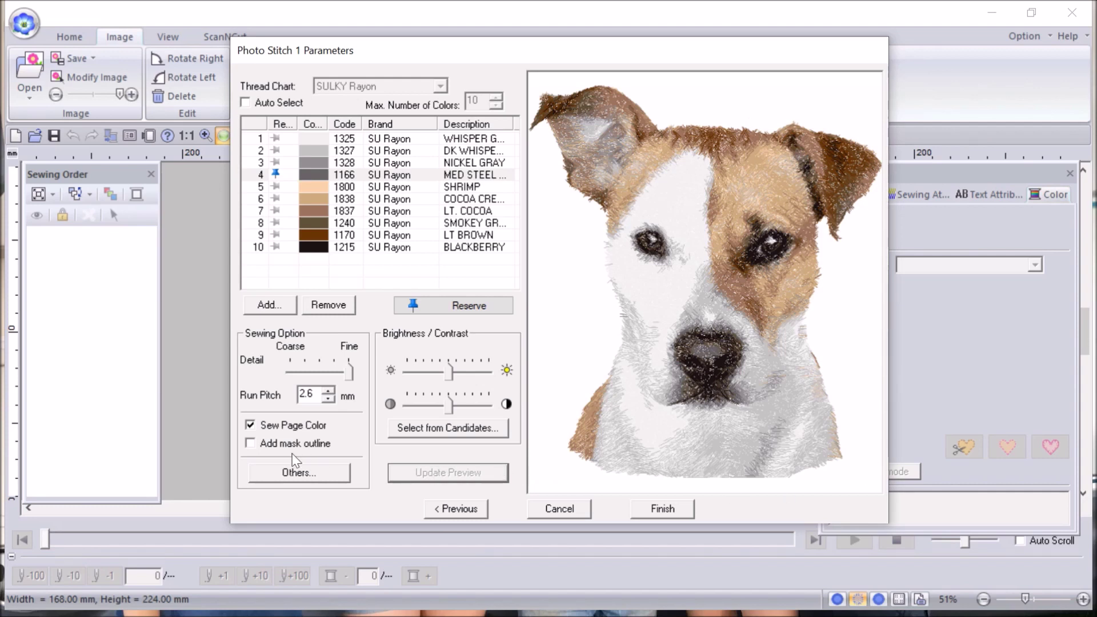
Turn Sew Page Color off and back on and refresh the preview
click(253, 425)
click(251, 425)
click(433, 476)
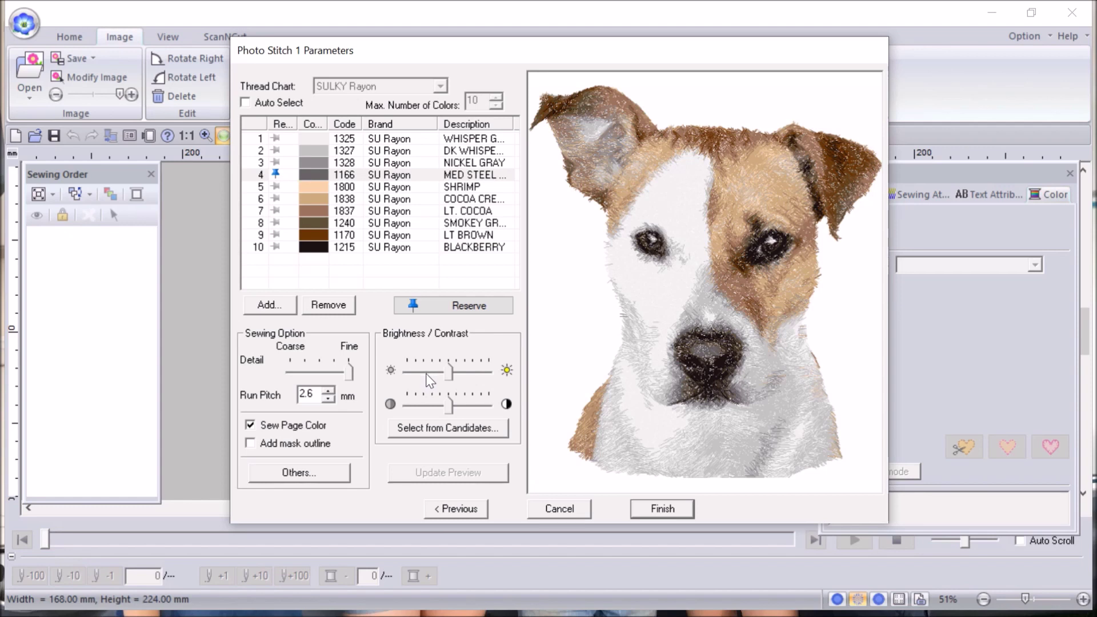
Accept the centre candidate for brightness and contrast and finish the Photo Stitch 1 conversion
click(452, 433)
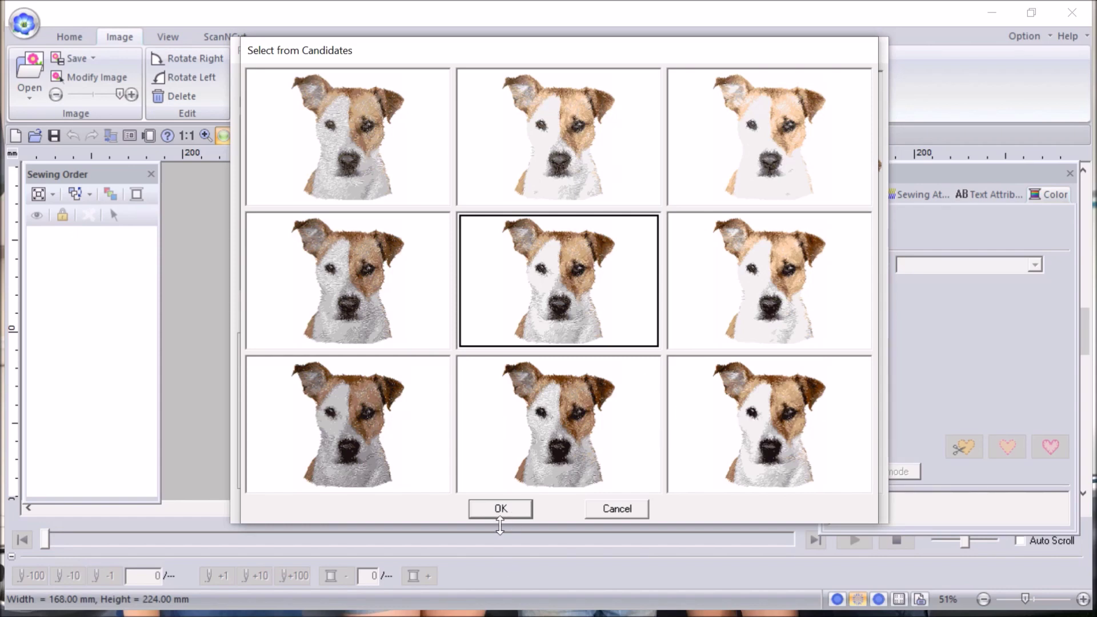
click(495, 508)
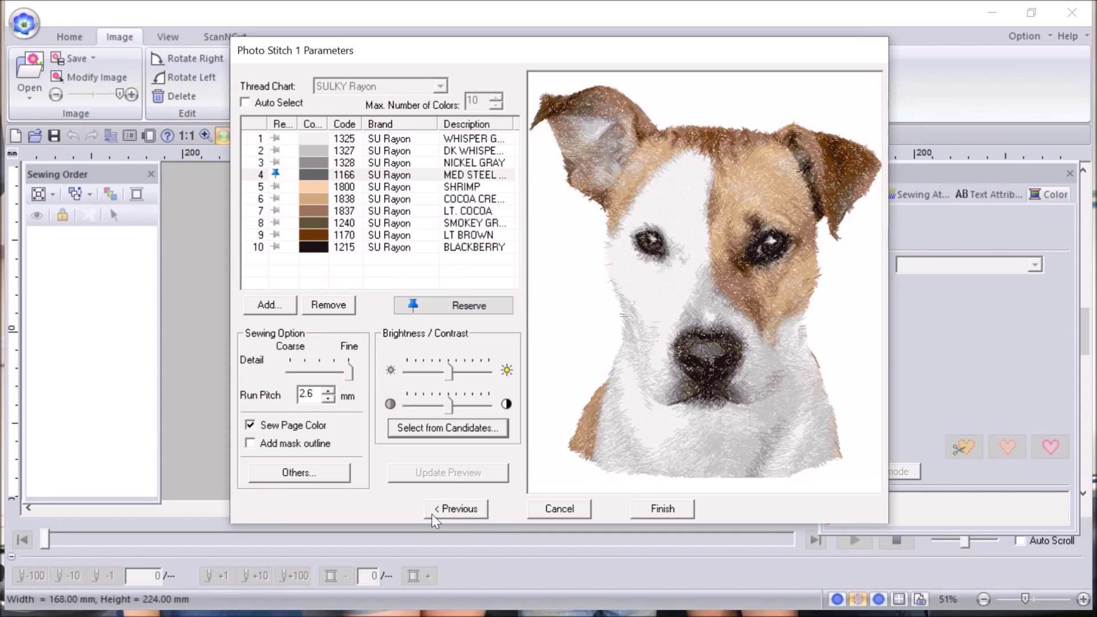
click(657, 509)
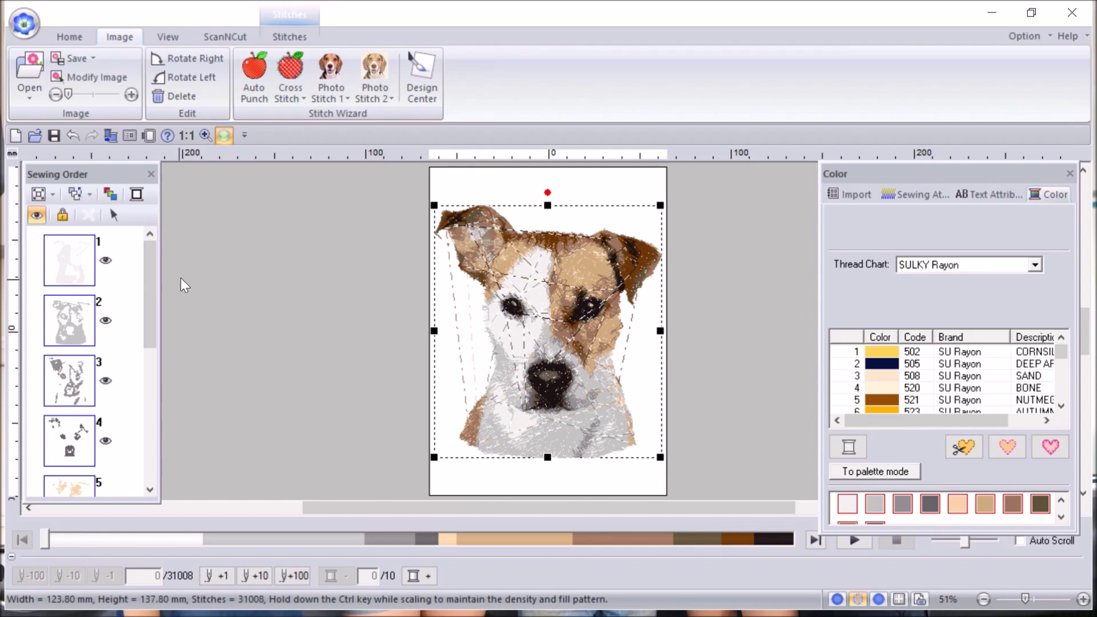
click(186, 261)
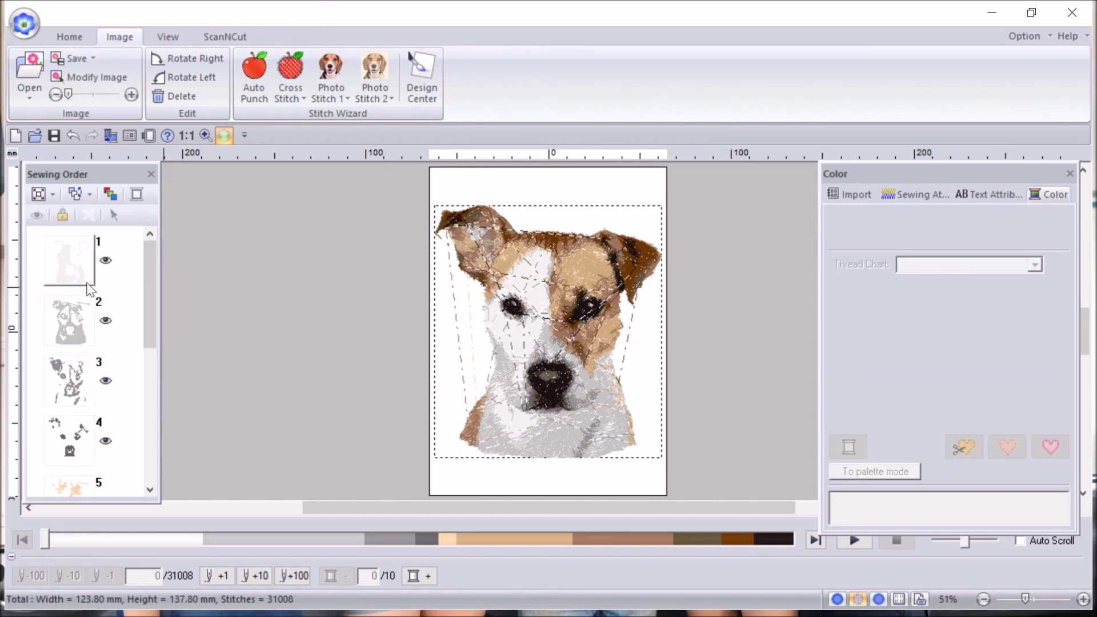
Try recoloring the second layer in the sewing order to SULKY Rayon 621 SUNSET and undo the change
drag(149, 297, 150, 344)
click(77, 407)
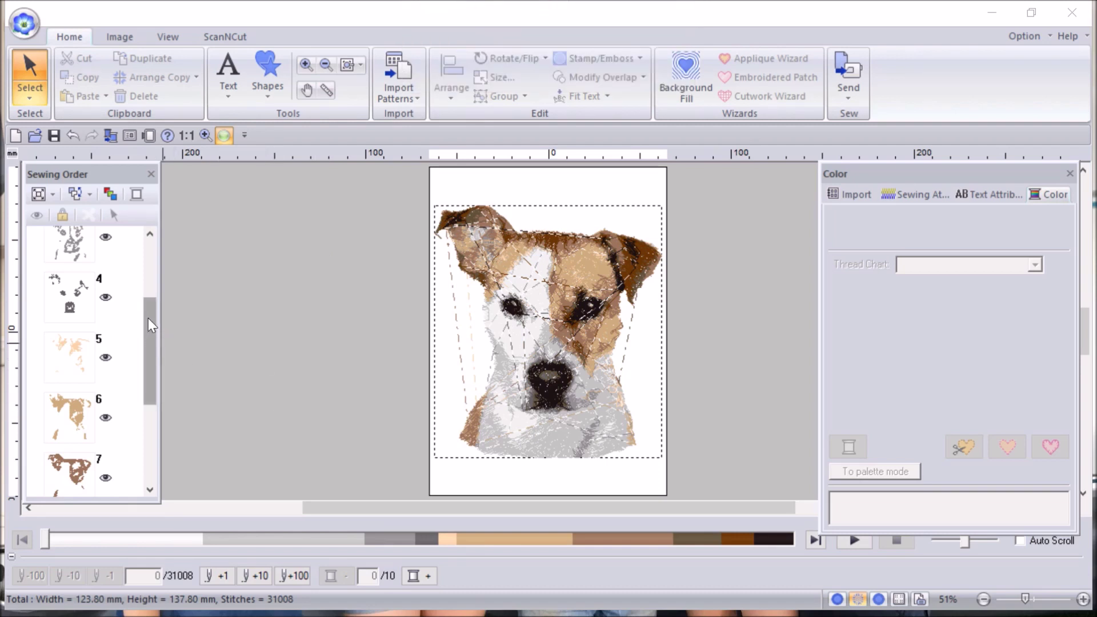
drag(148, 317, 153, 235)
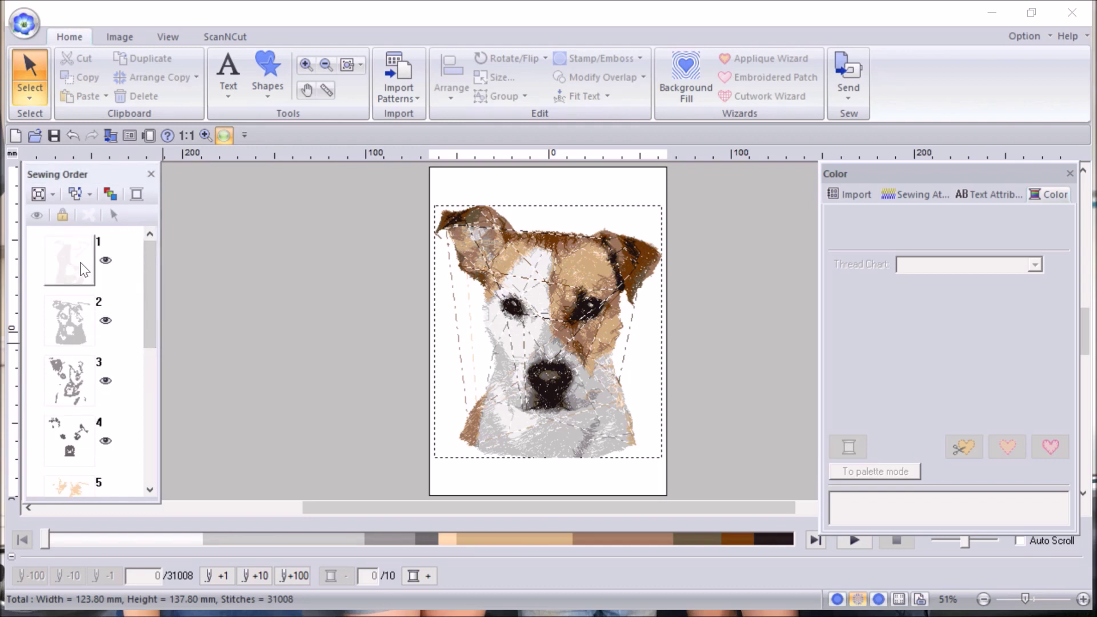
click(56, 321)
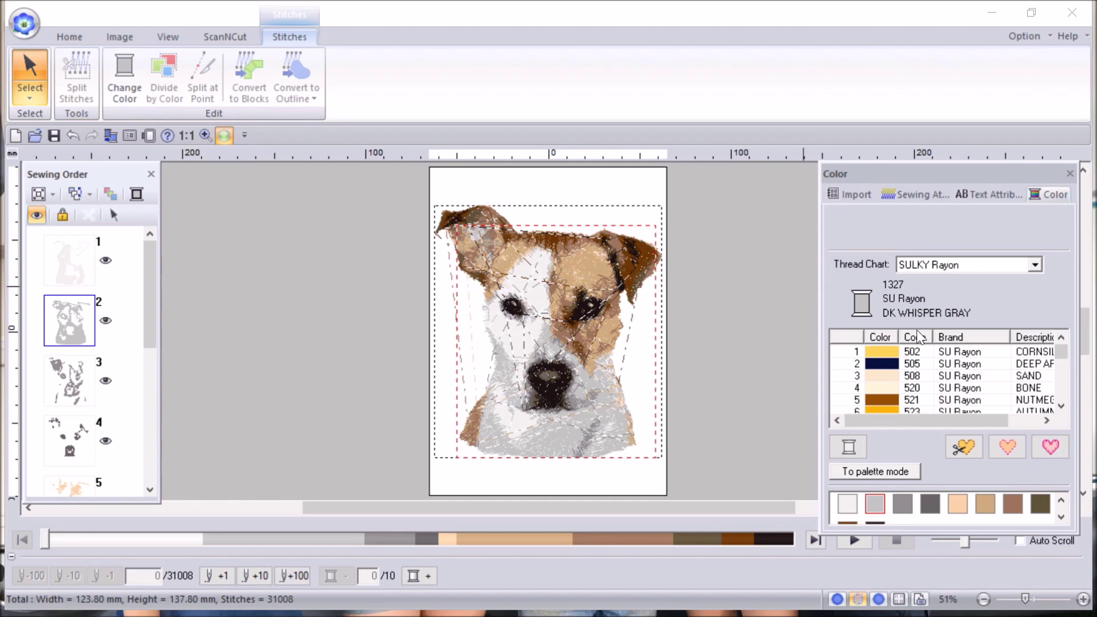
scroll(934, 400, down, 5)
click(881, 388)
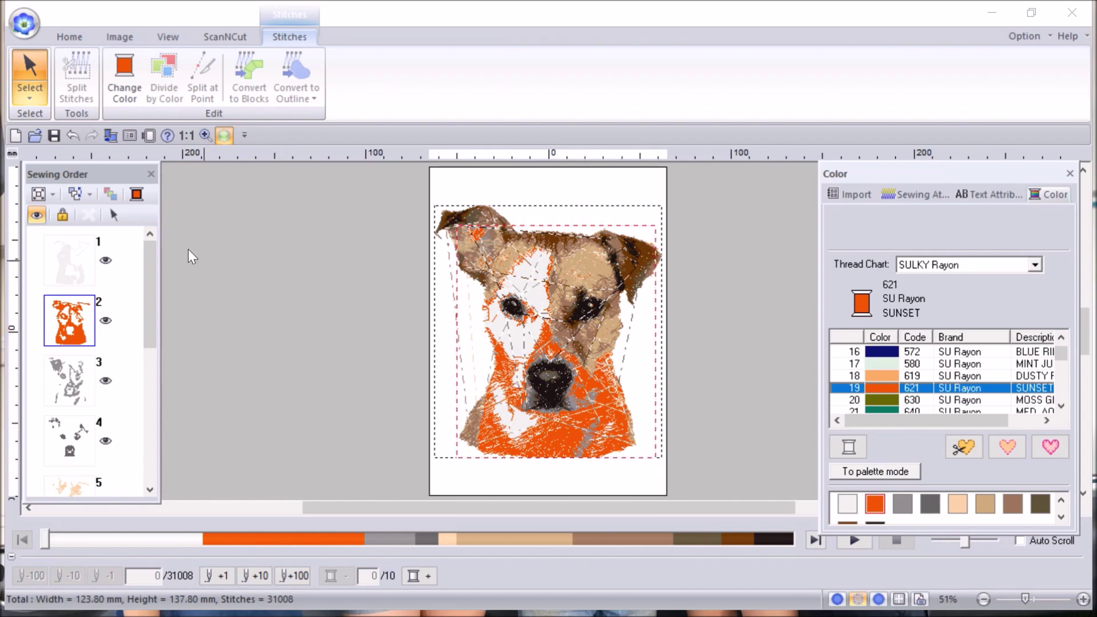
click(71, 135)
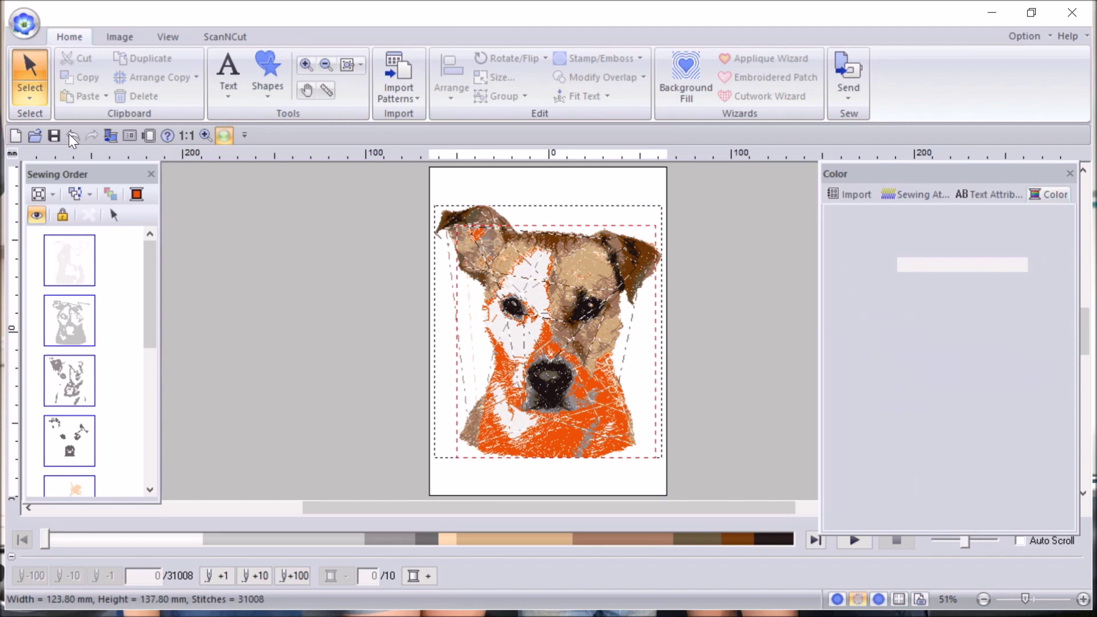
Select the sixth color layer in the sewing order and switch the thread chart to My Chart for Dogs
drag(148, 314, 147, 379)
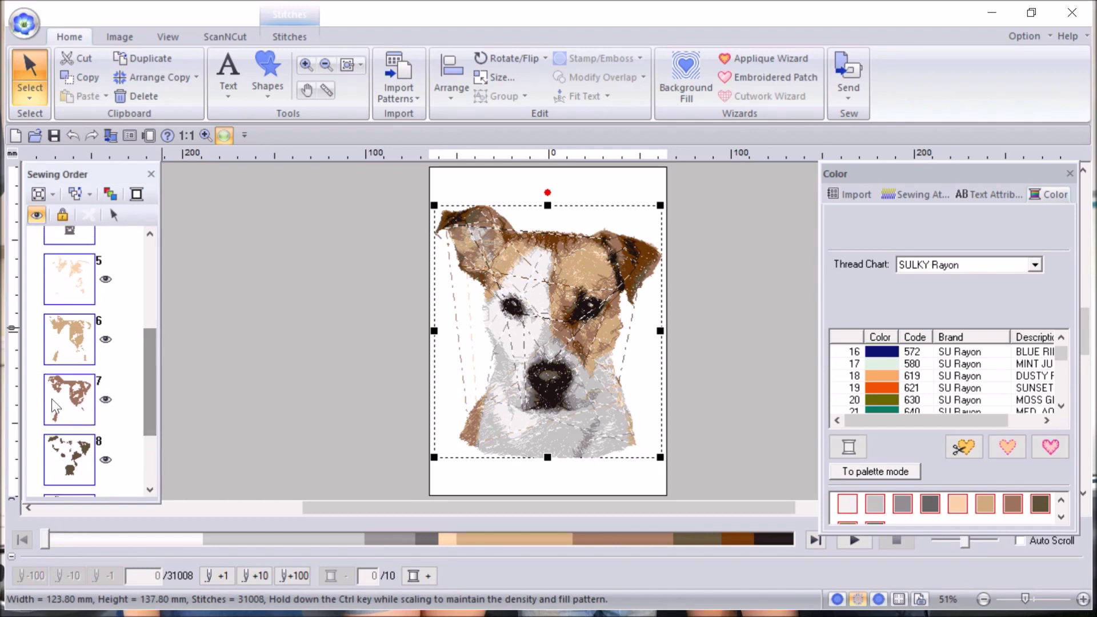
click(210, 330)
click(45, 340)
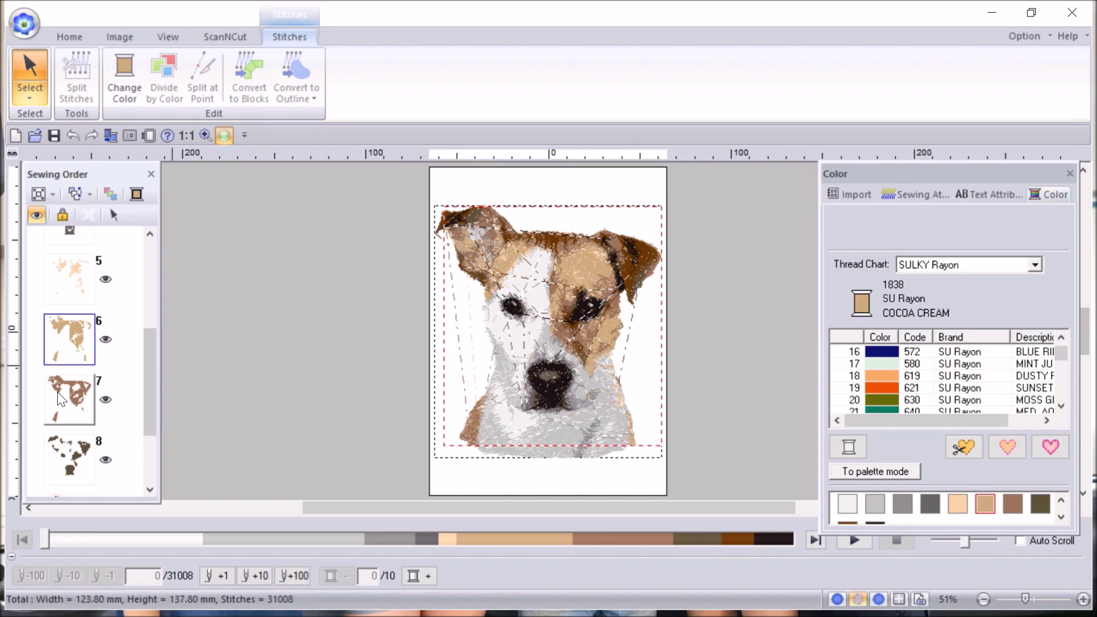
click(221, 375)
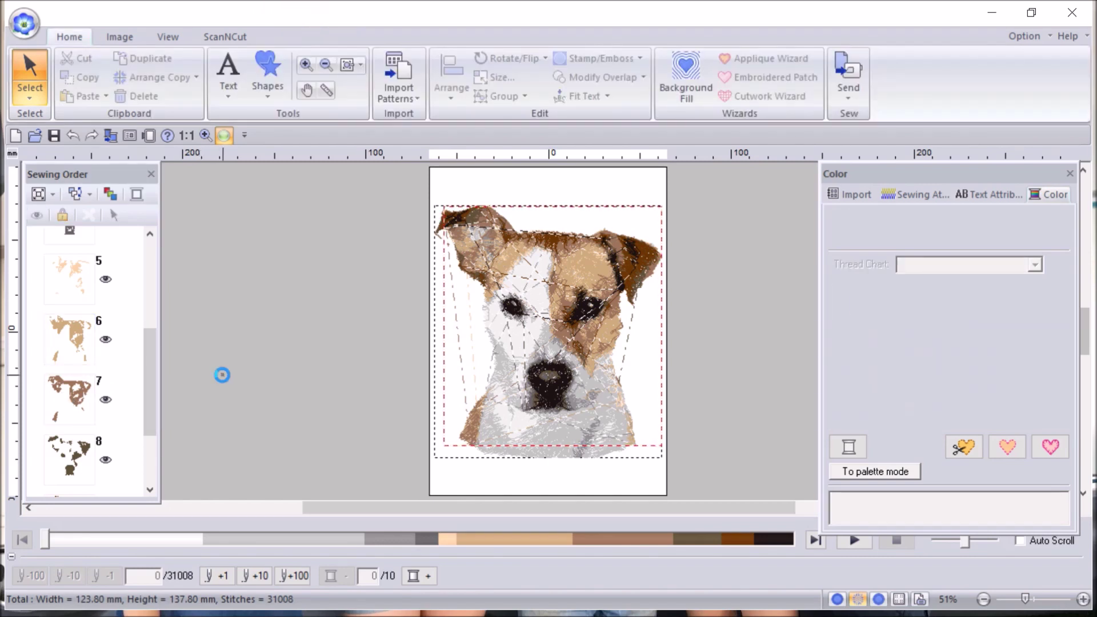
click(51, 343)
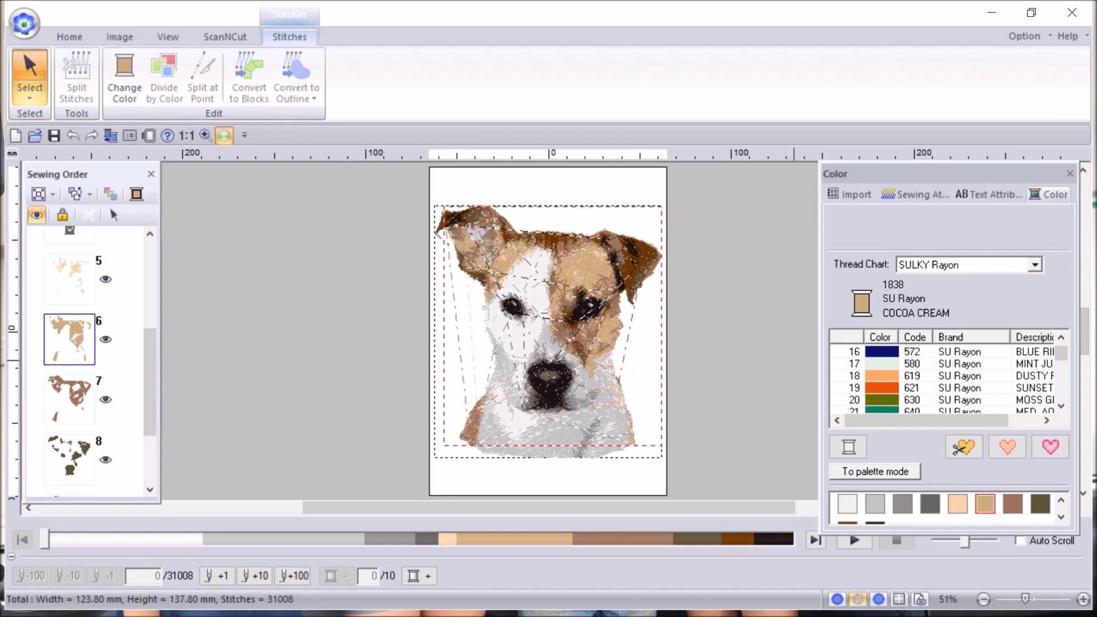
click(1035, 264)
scroll(1005, 294, up, 2)
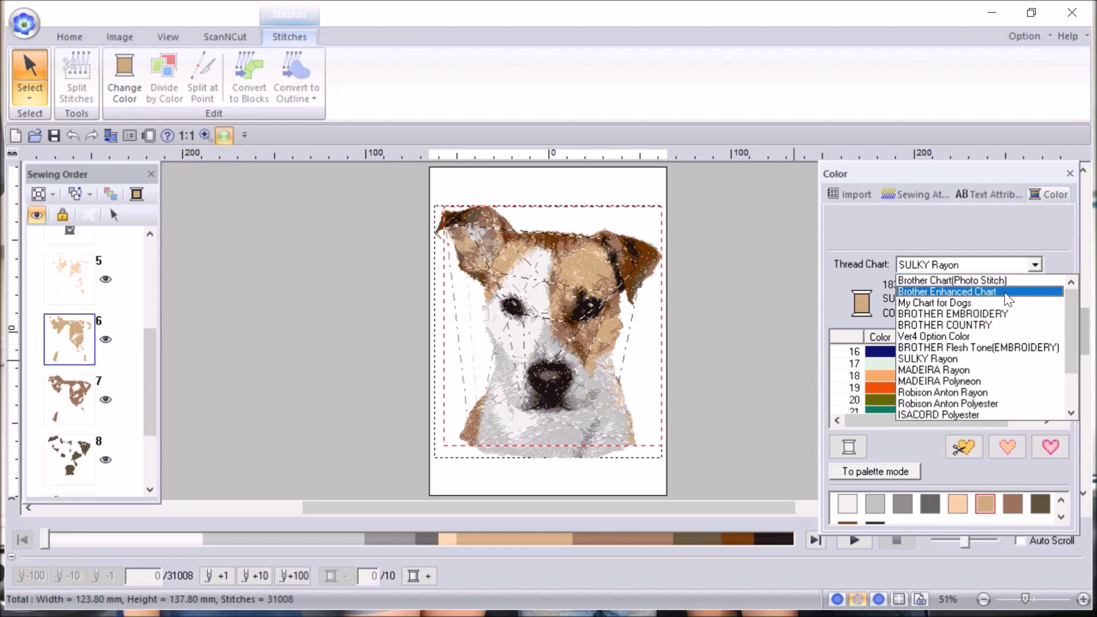
click(934, 304)
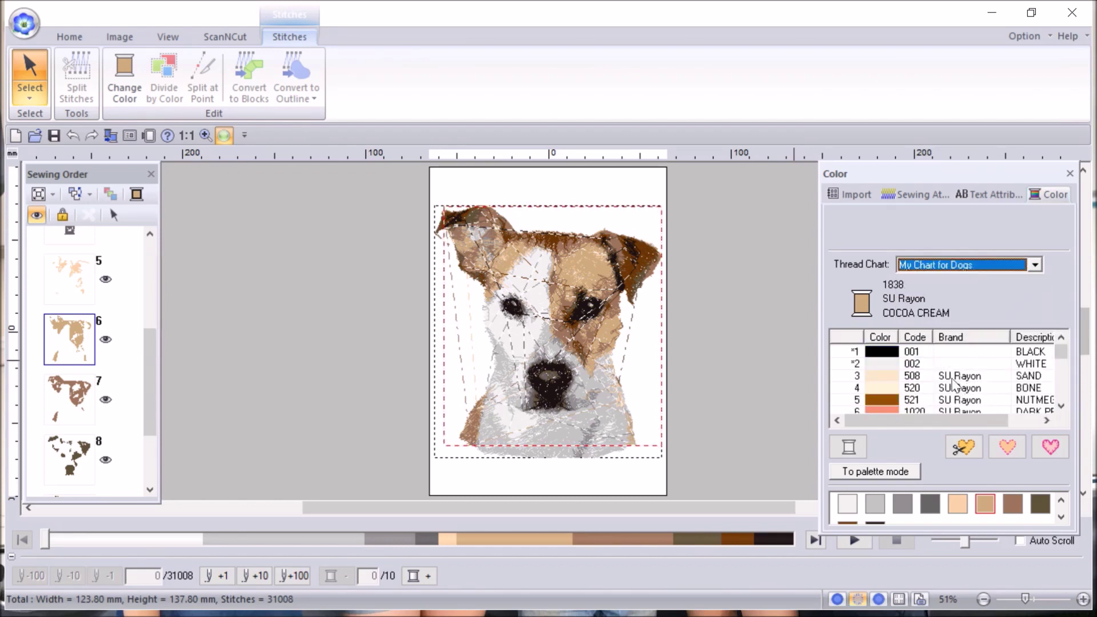
Recolor the selected sixth layer with thread 1128 DK ECRU from the dog chart and deselect it
scroll(948, 380, down, 2)
scroll(948, 380, down, 2)
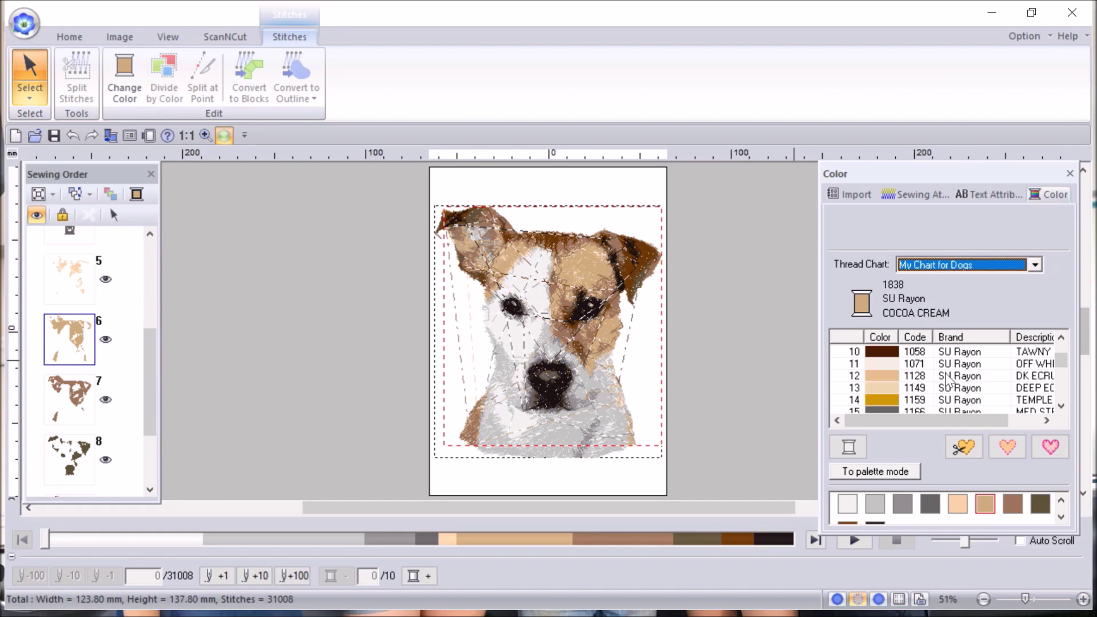
scroll(948, 380, down, 5)
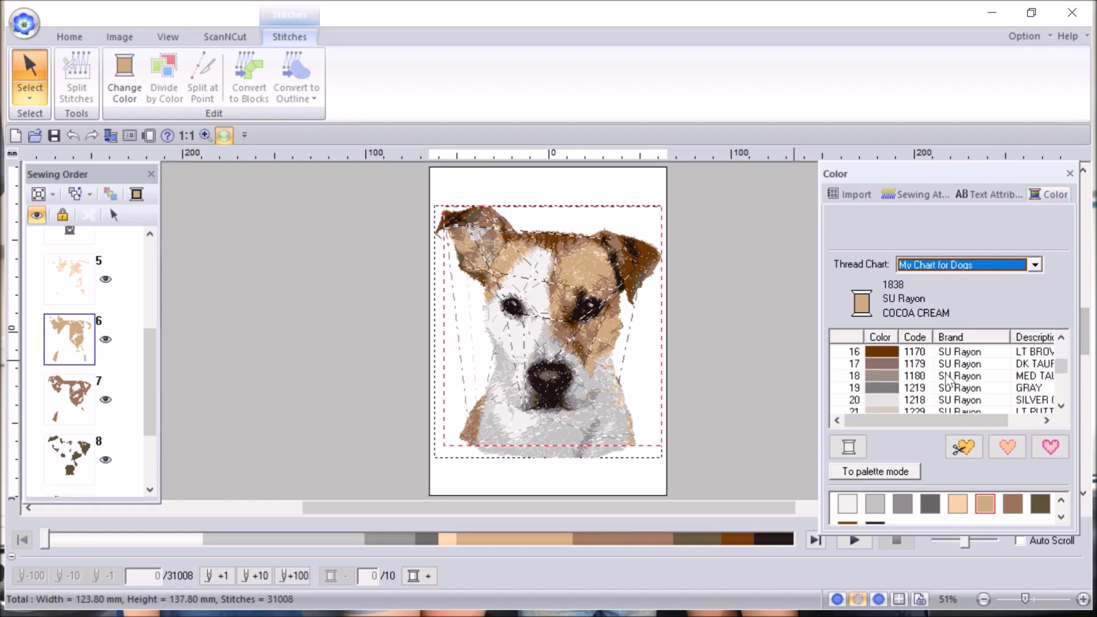
scroll(948, 380, down, 2)
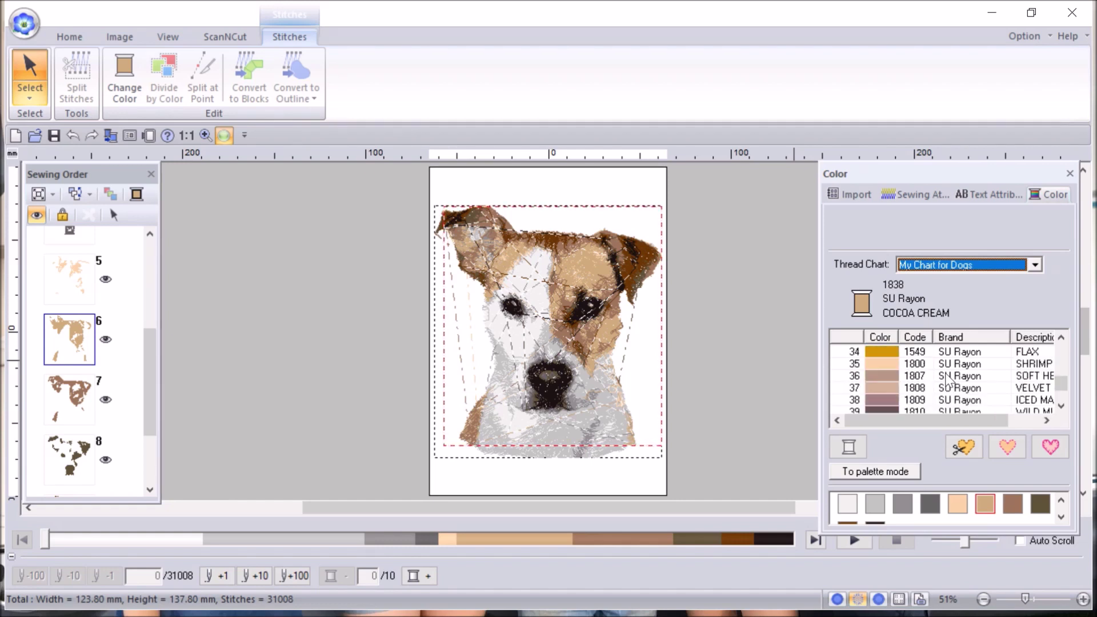
scroll(948, 380, down, 3)
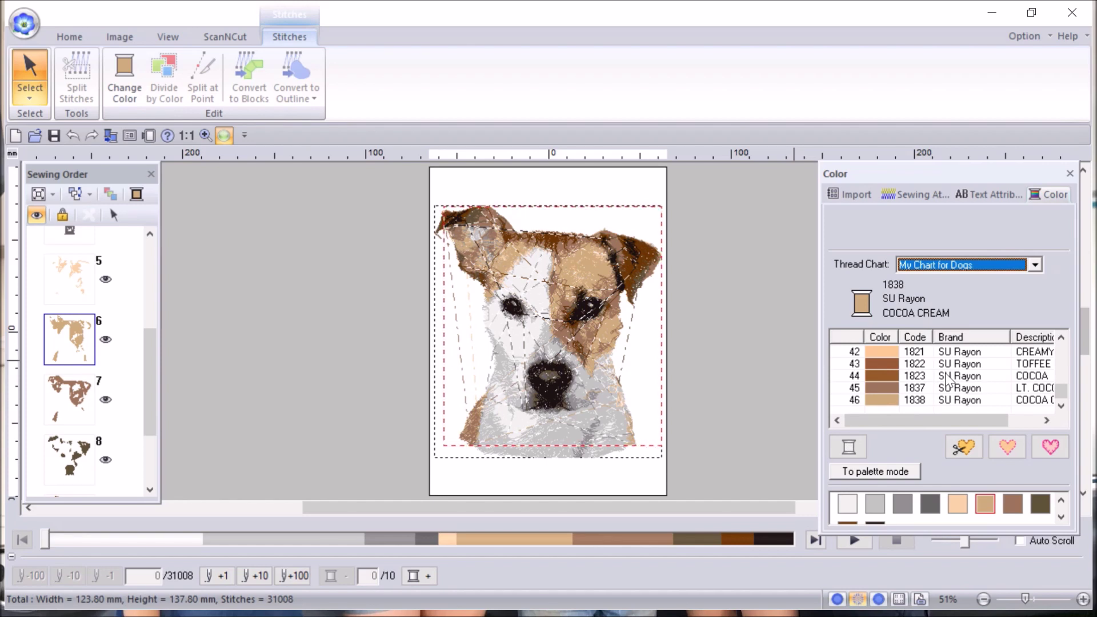
scroll(948, 380, up, 1)
scroll(948, 380, down, 1)
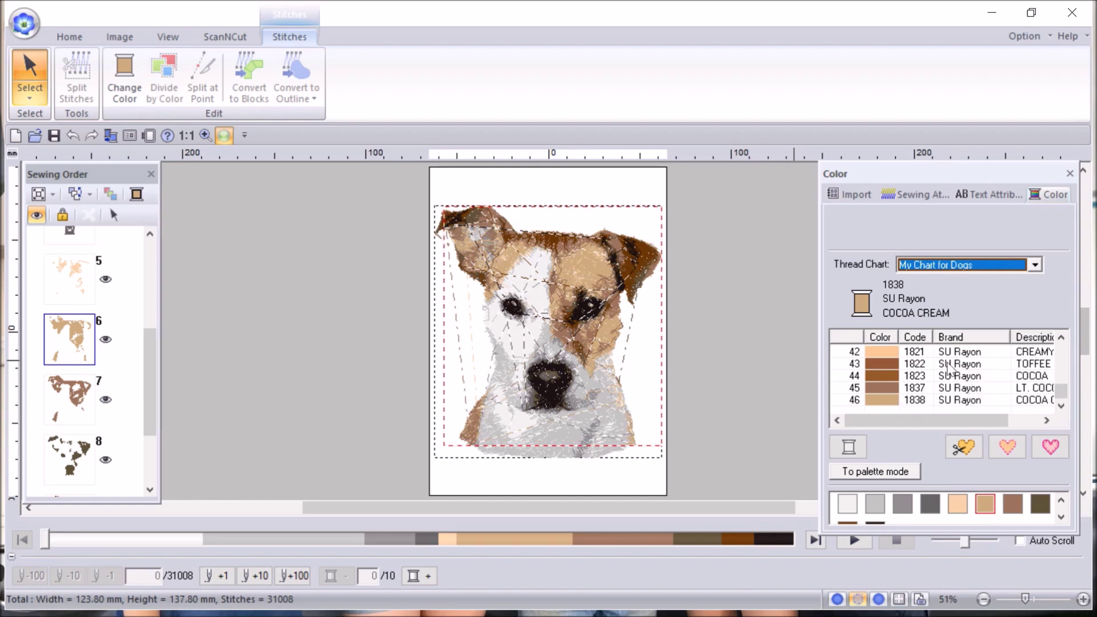
scroll(946, 361, up, 5)
scroll(945, 361, up, 1)
scroll(945, 361, down, 1)
scroll(945, 361, up, 3)
scroll(945, 361, up, 2)
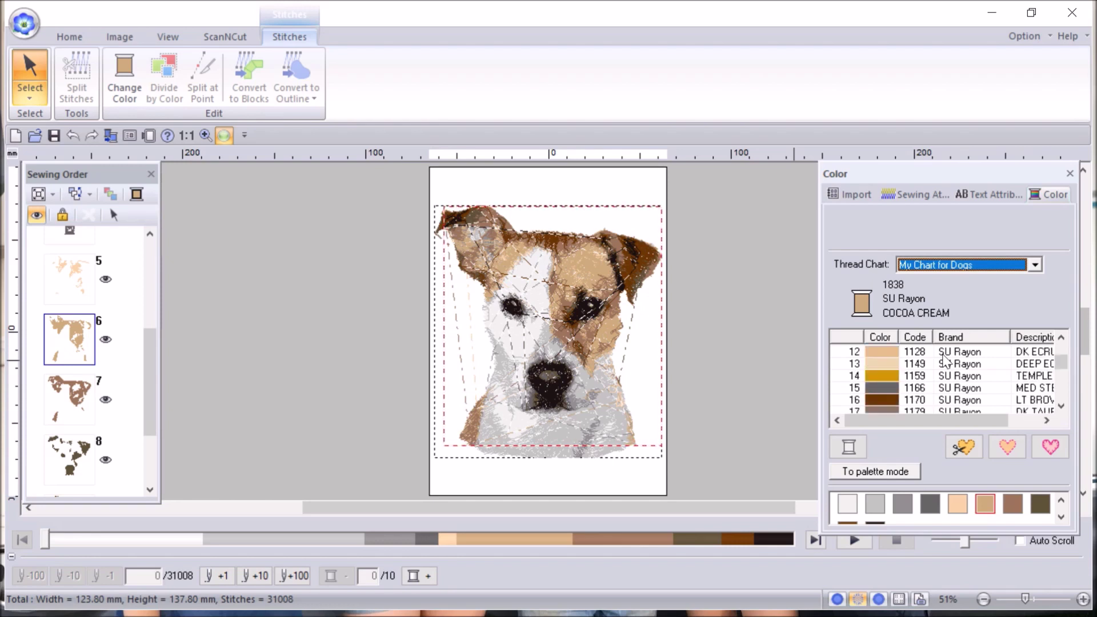
click(889, 350)
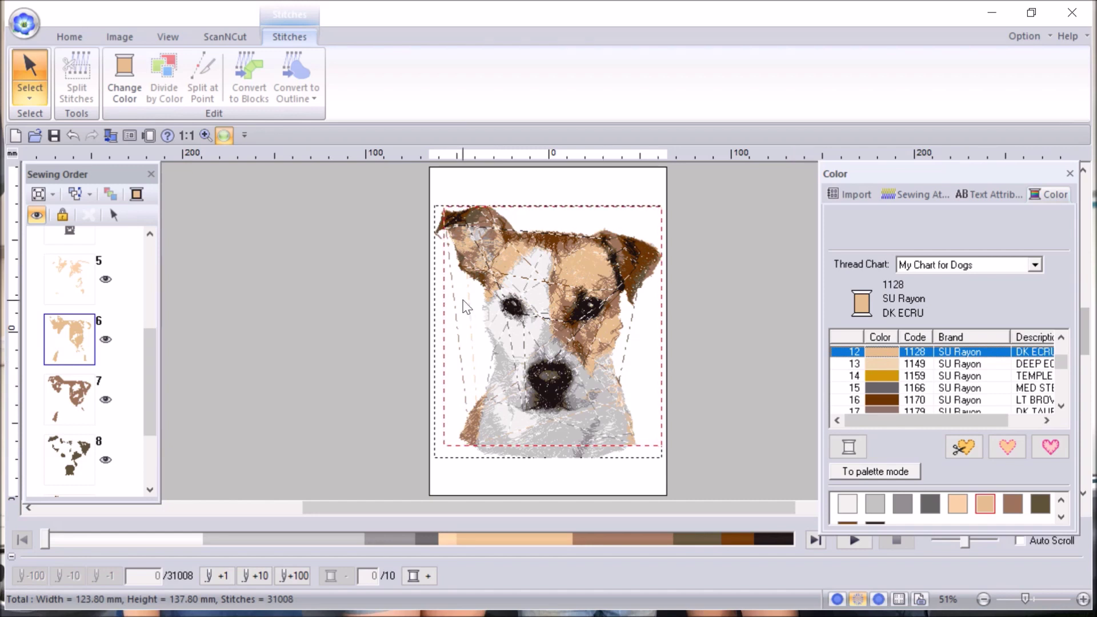
click(462, 299)
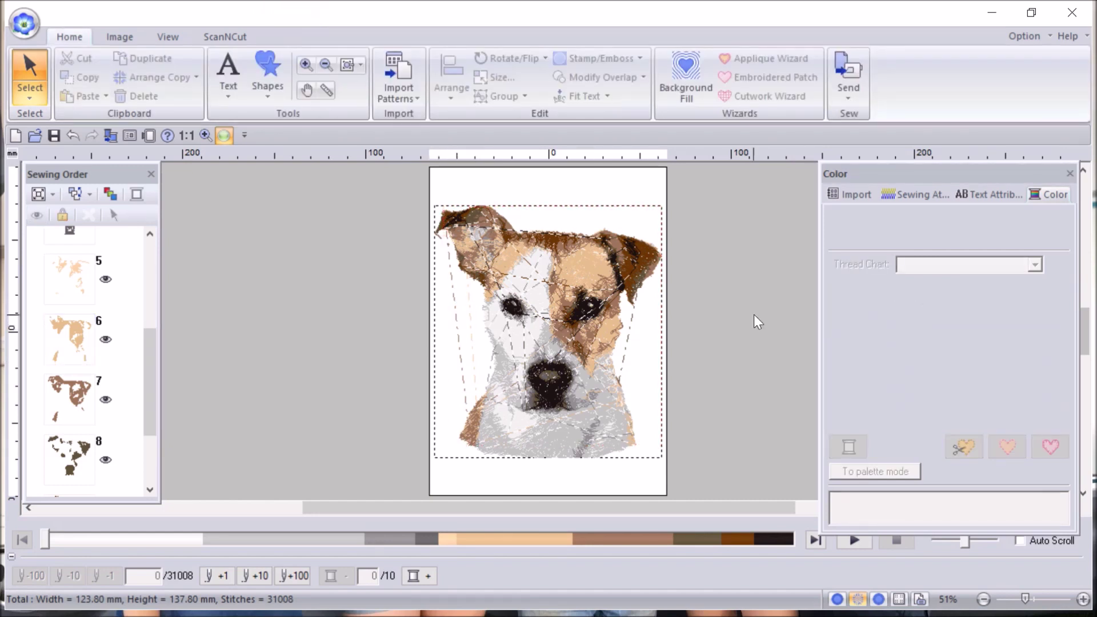
scroll(752, 314, down, 1)
scroll(753, 314, up, 2)
mouse_move(480, 11)
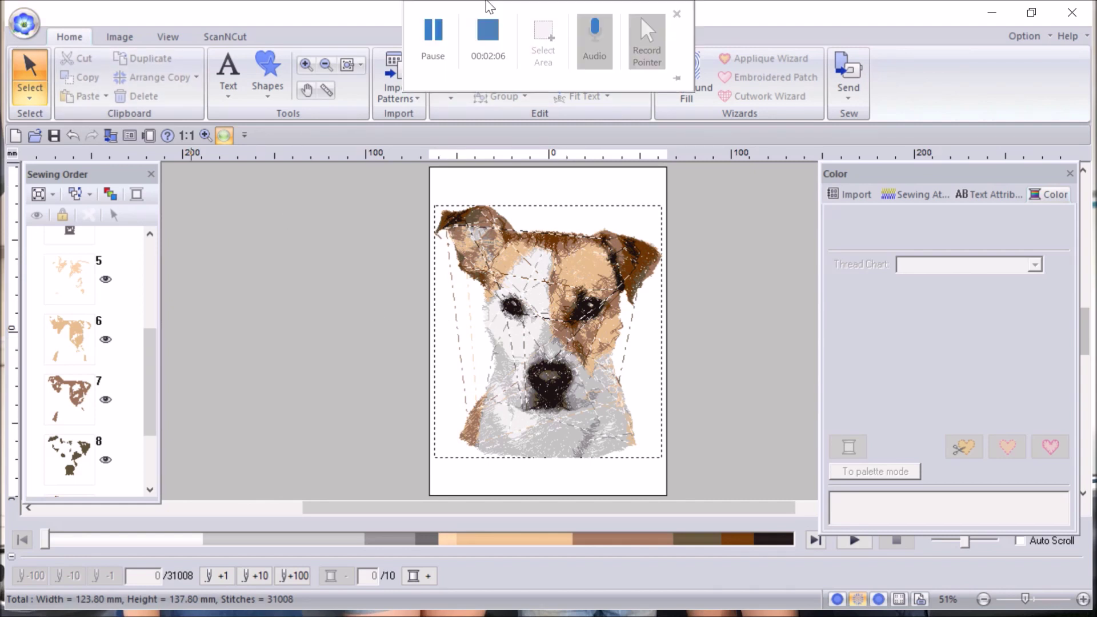
click(433, 35)
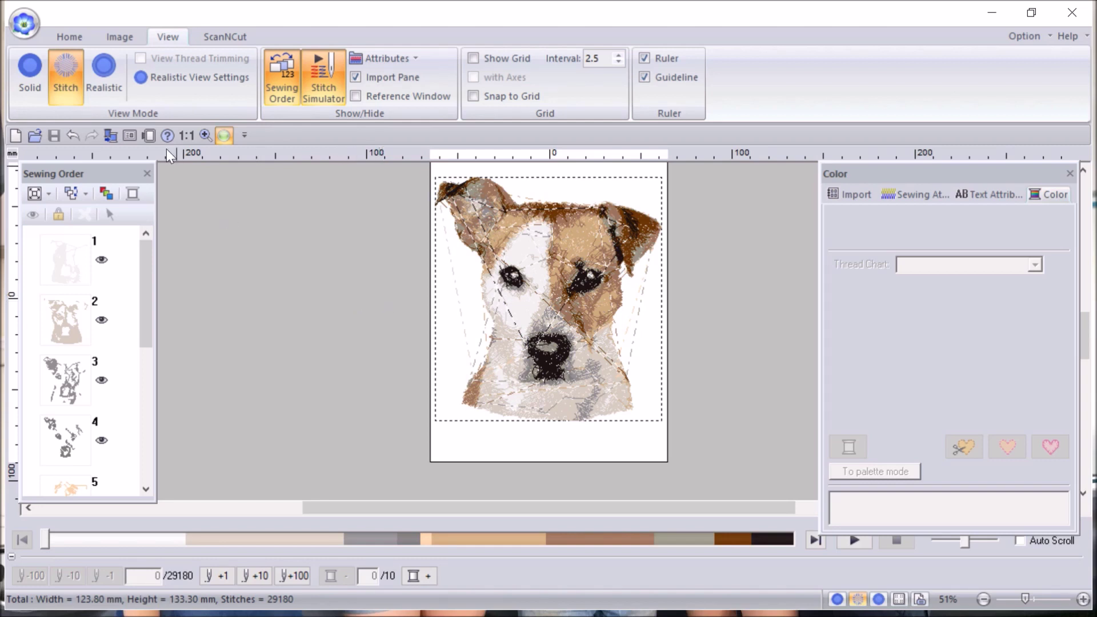
Create a new blank design and start a Photo Stitch 1 conversion of the dog photo, keeping the mask outlined around the head
click(119, 37)
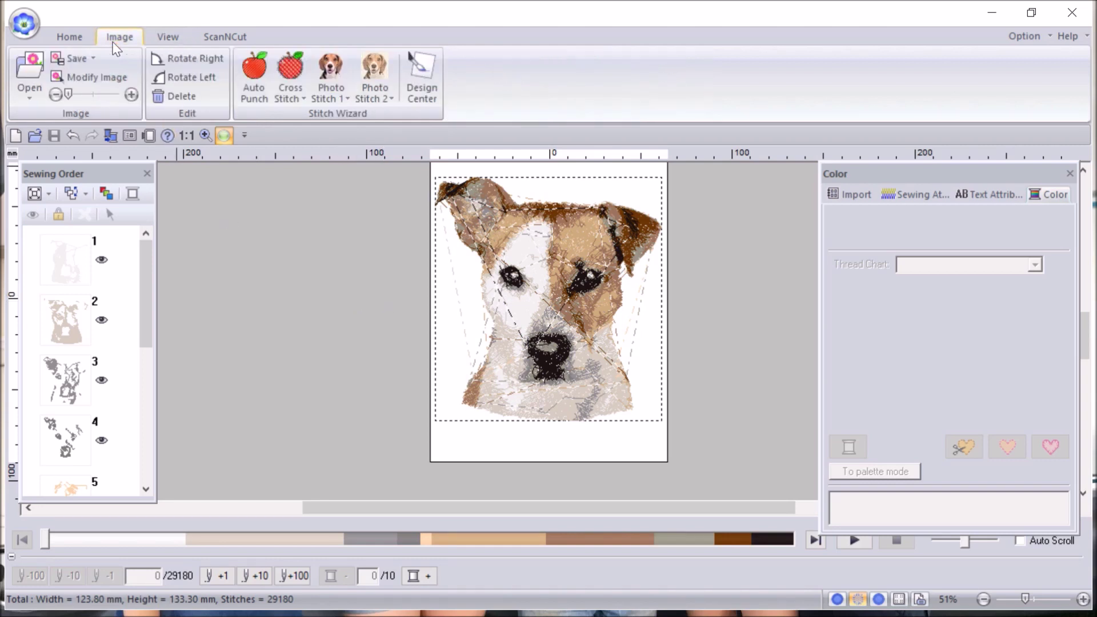
click(23, 23)
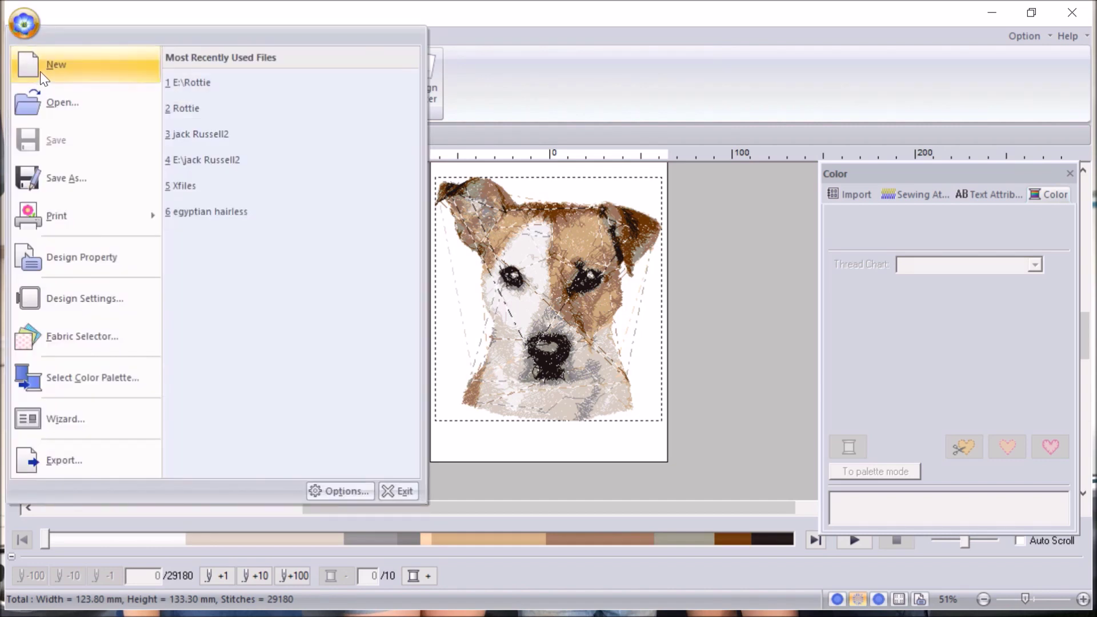
click(40, 73)
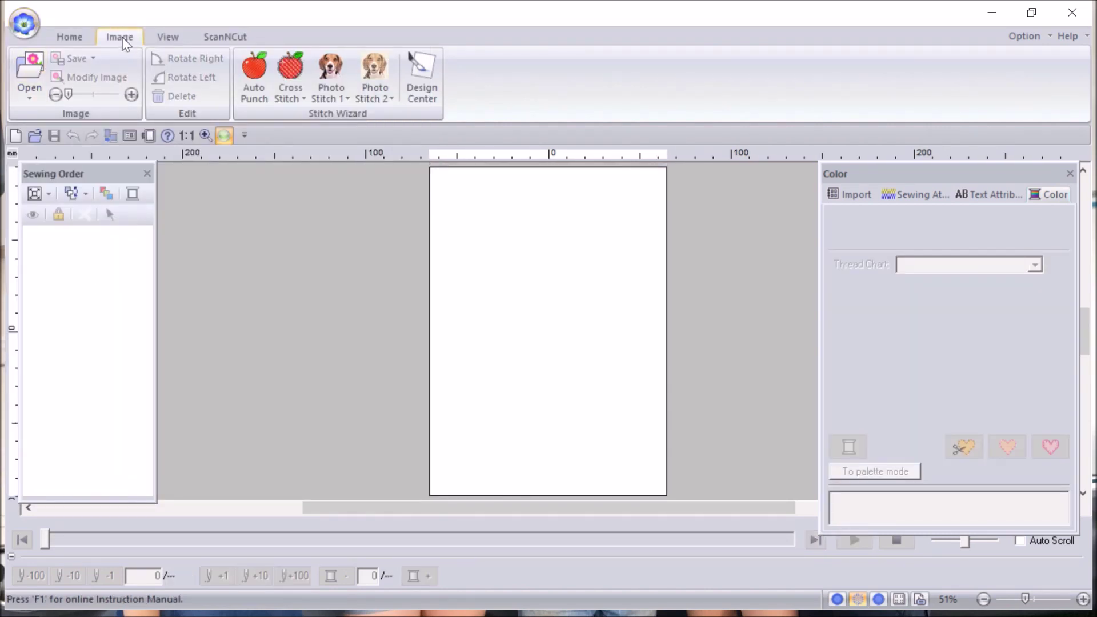
click(341, 80)
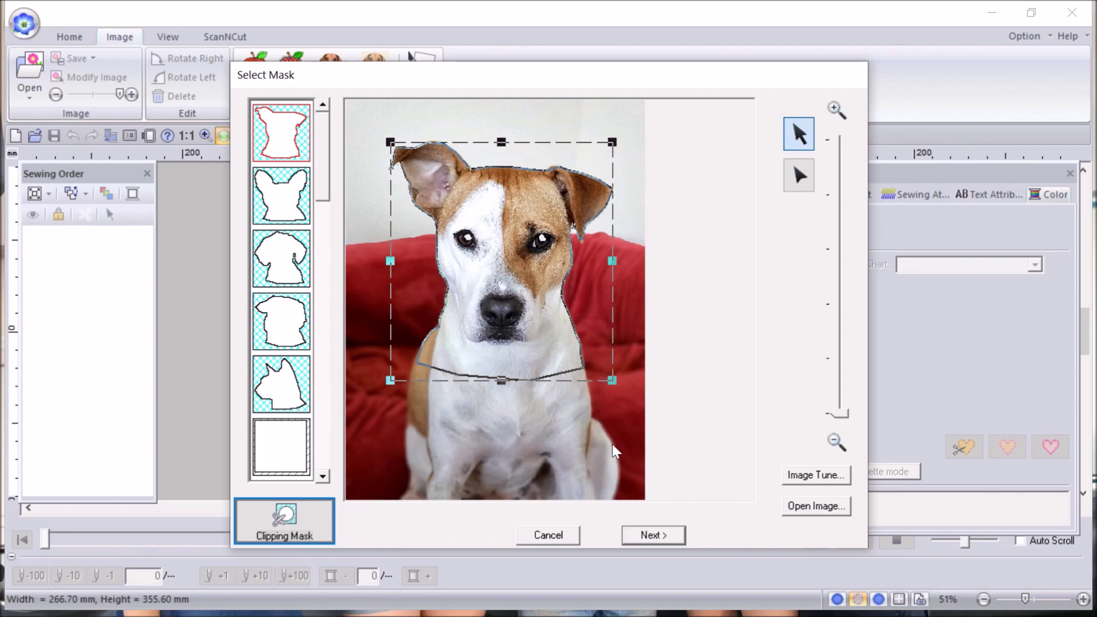
click(664, 534)
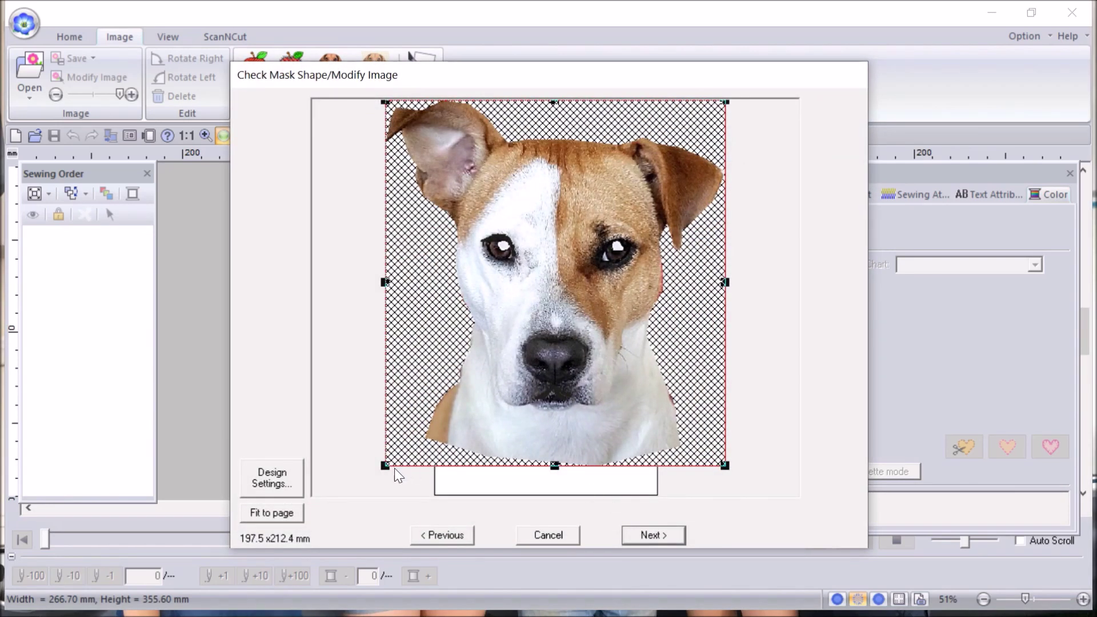
Set the hoop size to 100 x 100 mm, fit the masked dog image to the page and continue to the stitch parameters
click(285, 482)
click(728, 236)
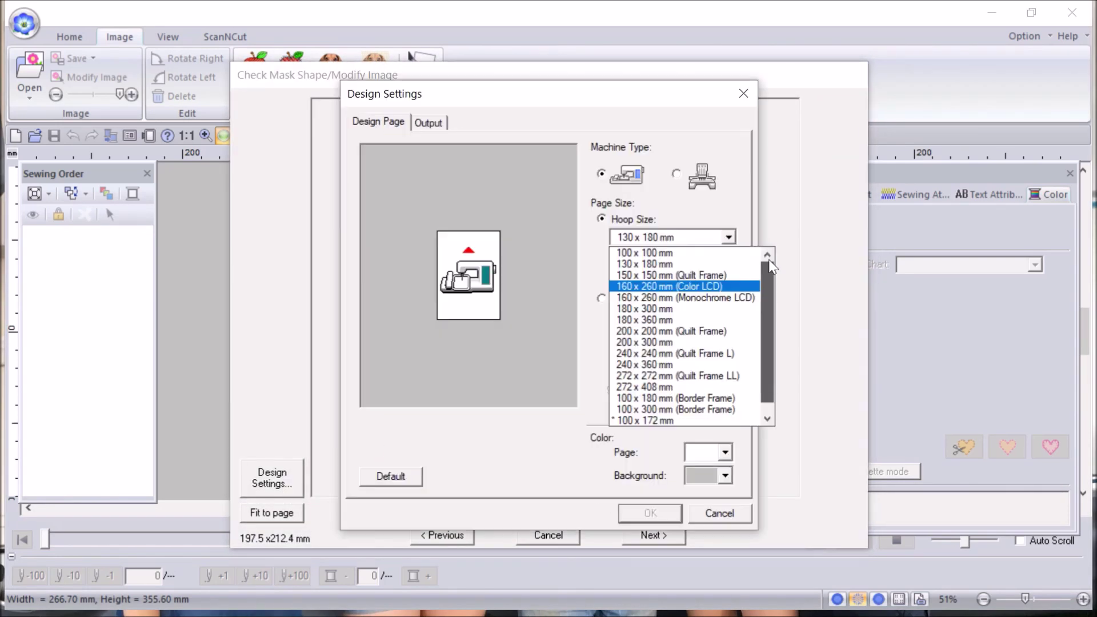
click(643, 253)
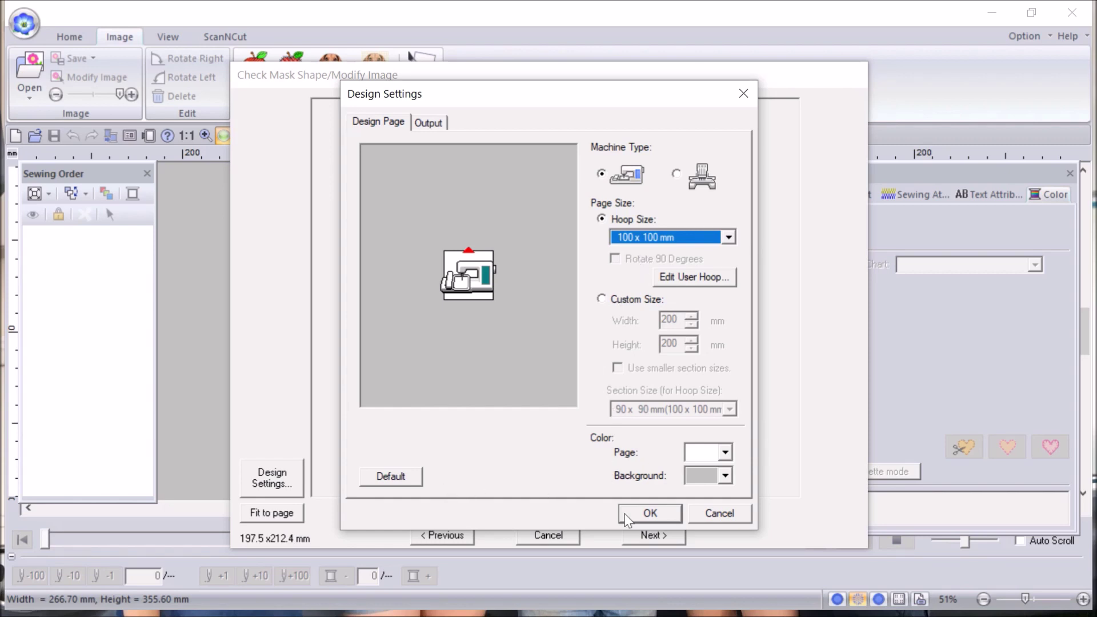
click(663, 514)
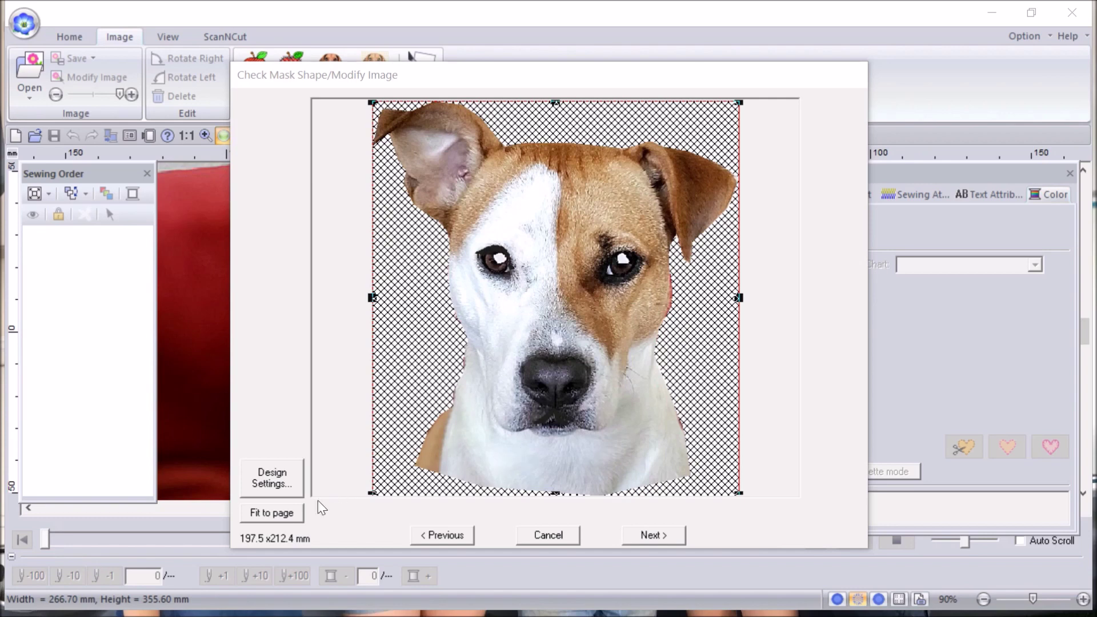
click(274, 515)
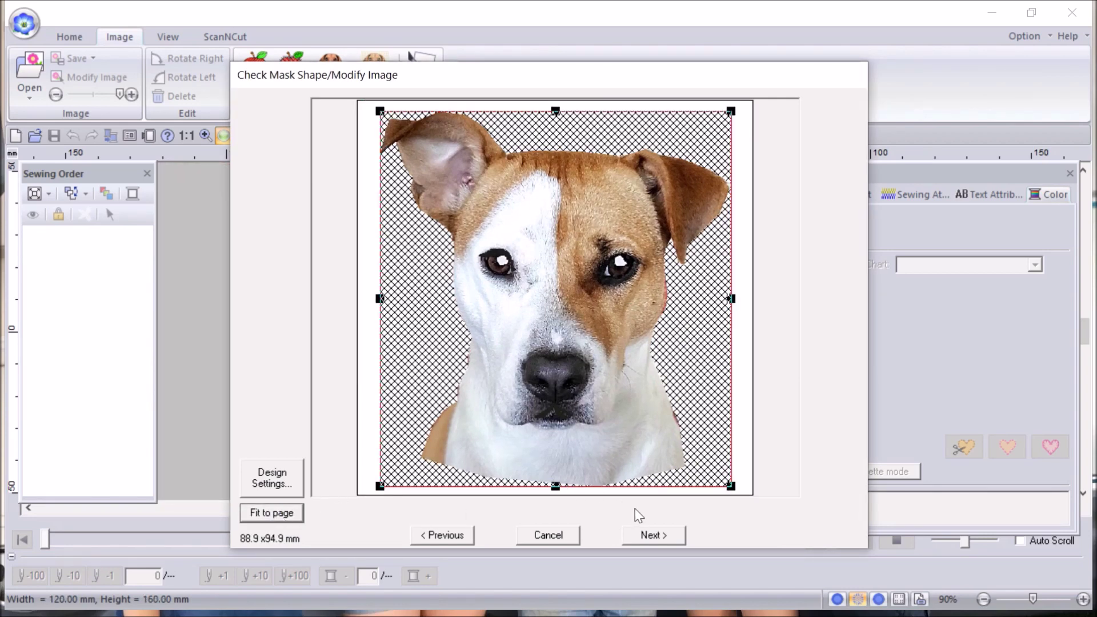
click(652, 535)
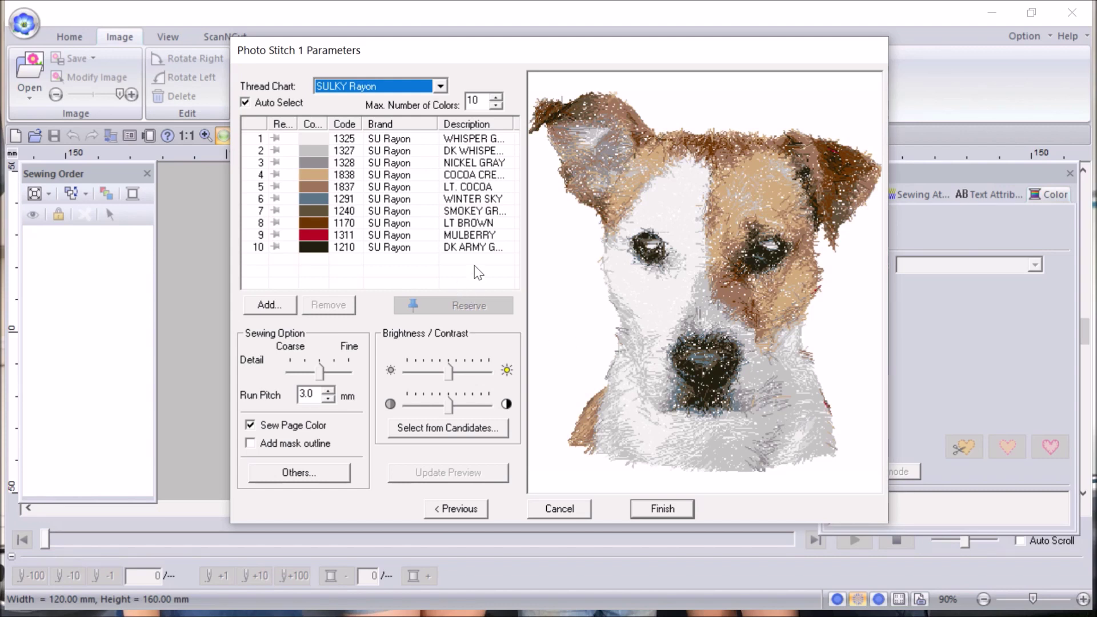
Switch the Photo Stitch 1 thread chart to My Chart for Dogs and refresh the preview
click(441, 86)
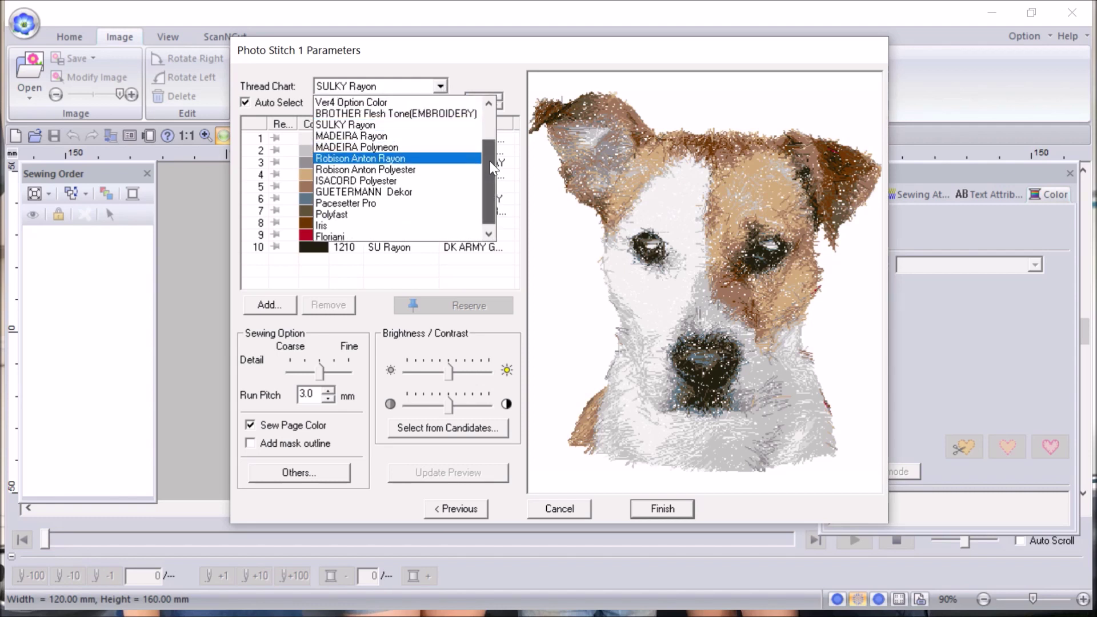
scroll(486, 131, up, 2)
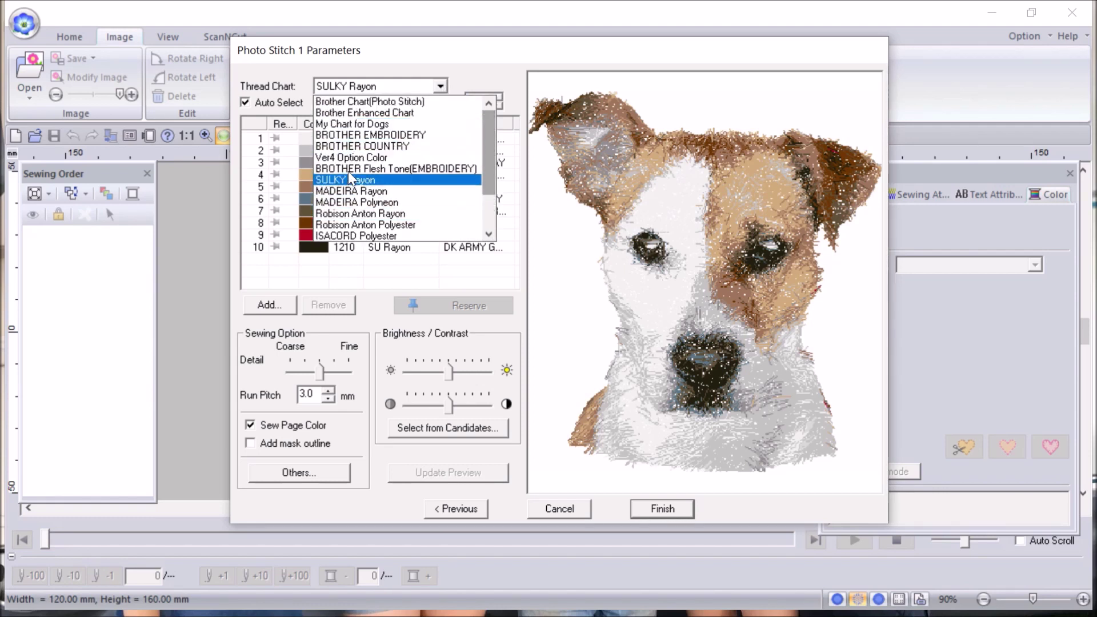
click(357, 125)
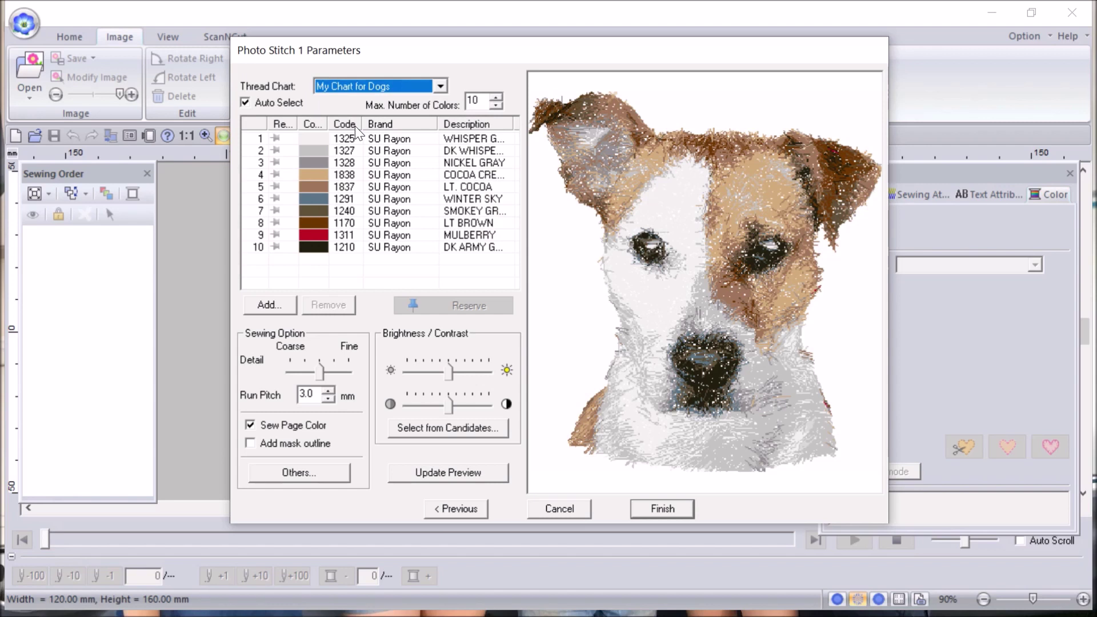
click(446, 476)
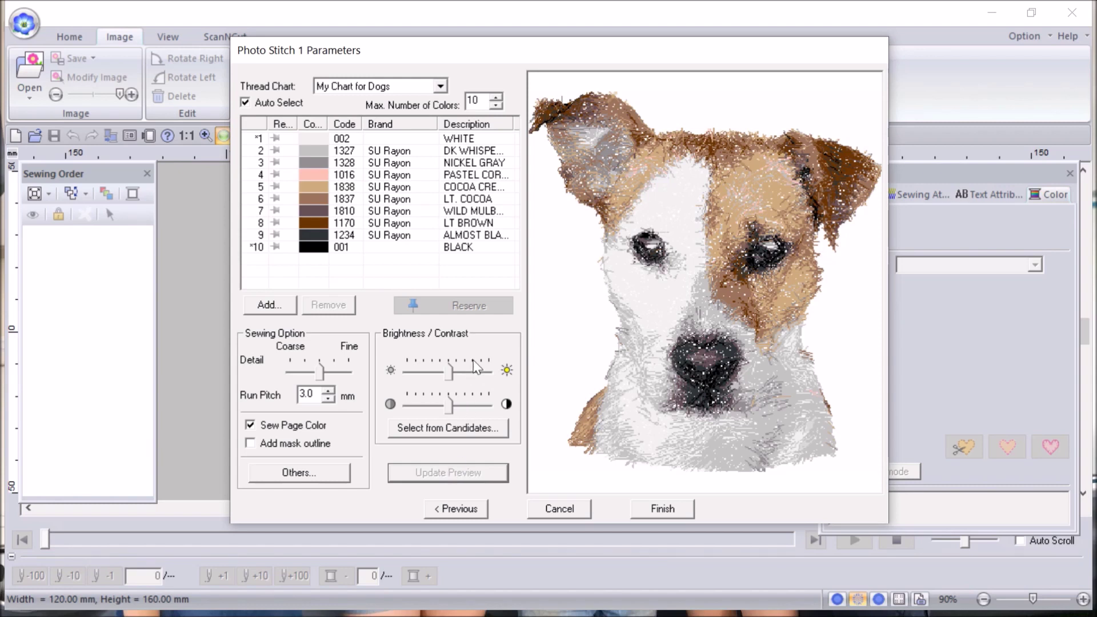
Replace the pastel coral thread 1016 in the color list with the light gray thread 1268 from My Chart for Dogs
click(315, 173)
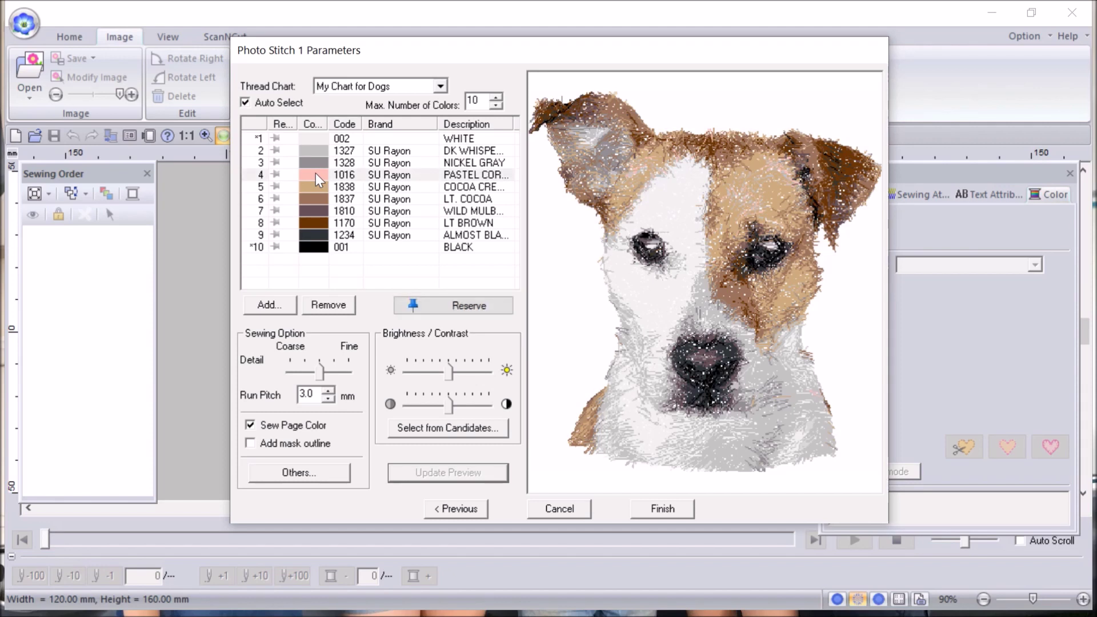
click(328, 307)
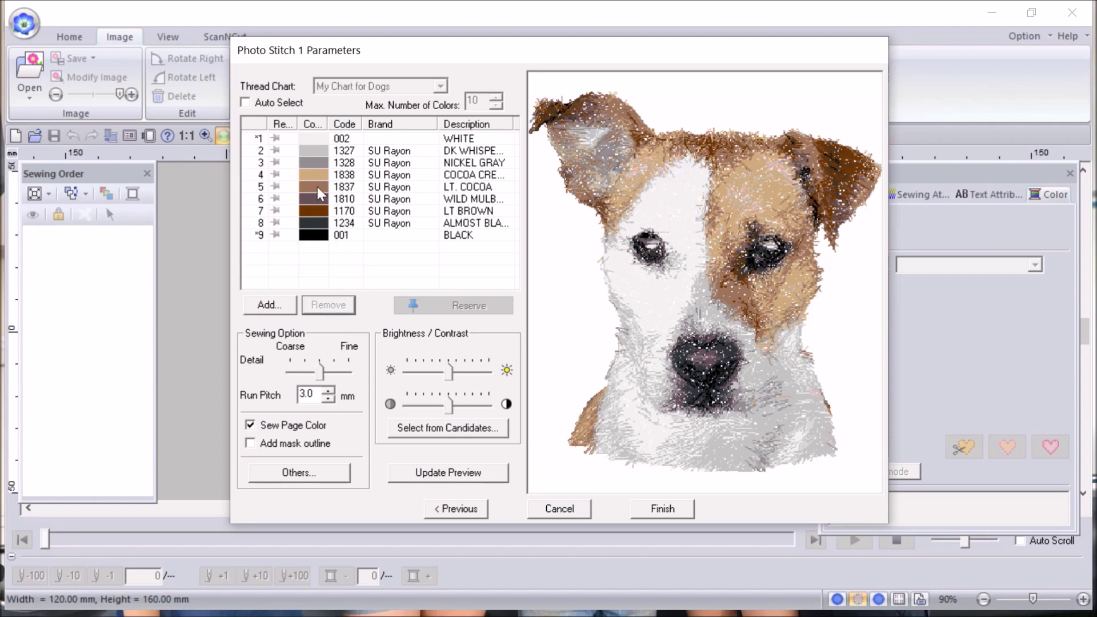
click(271, 307)
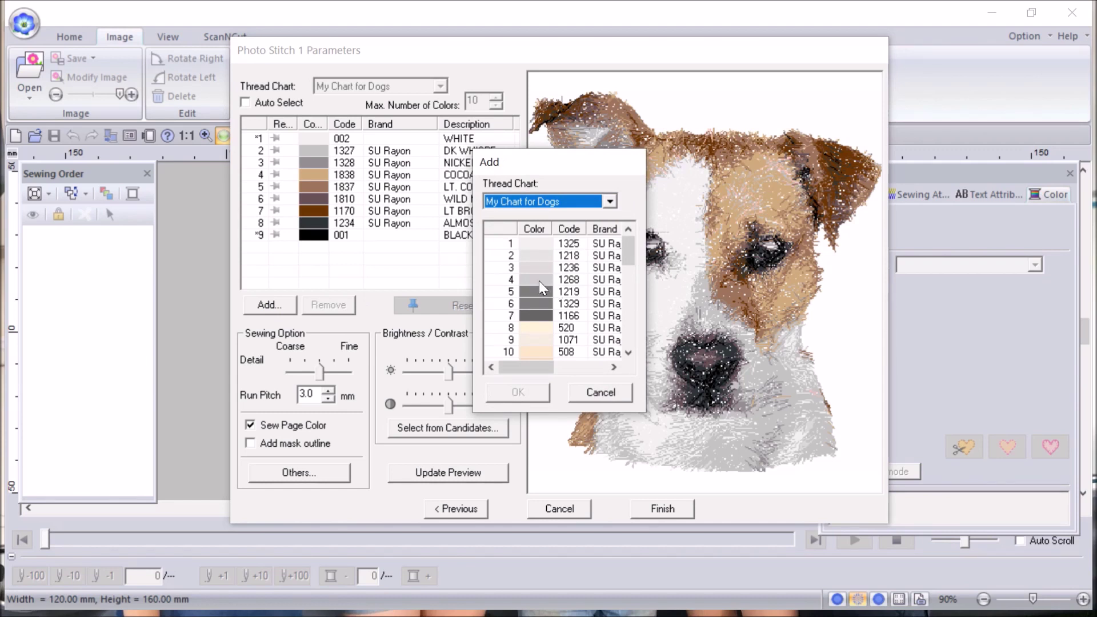
click(539, 280)
click(530, 391)
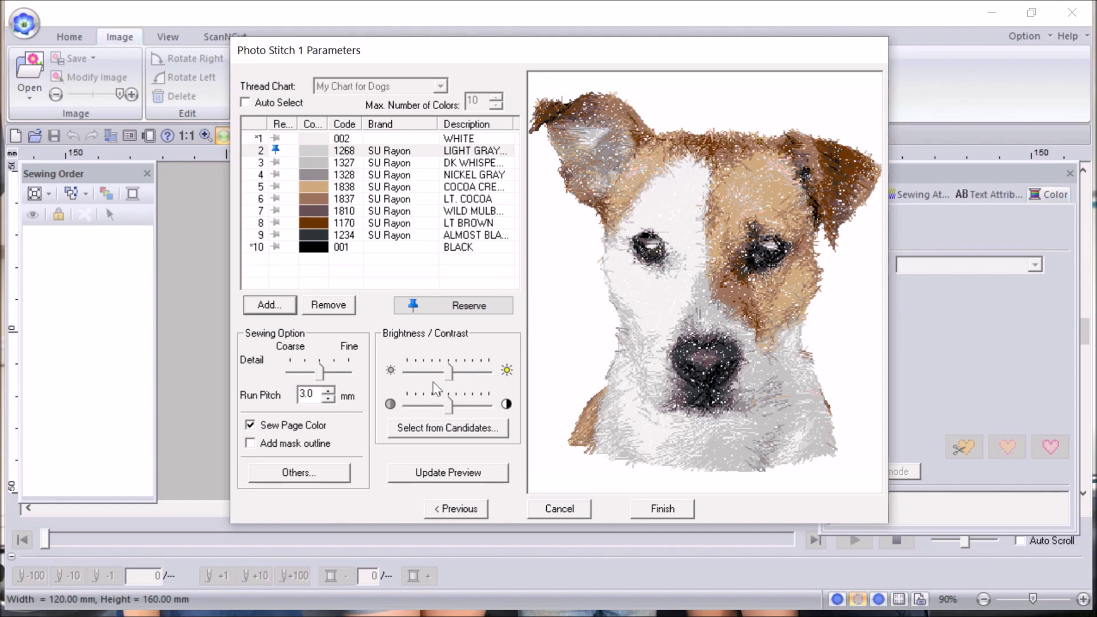
Reduce the run pitch to 2.5 mm and refresh the stitch preview
click(327, 399)
click(327, 399)
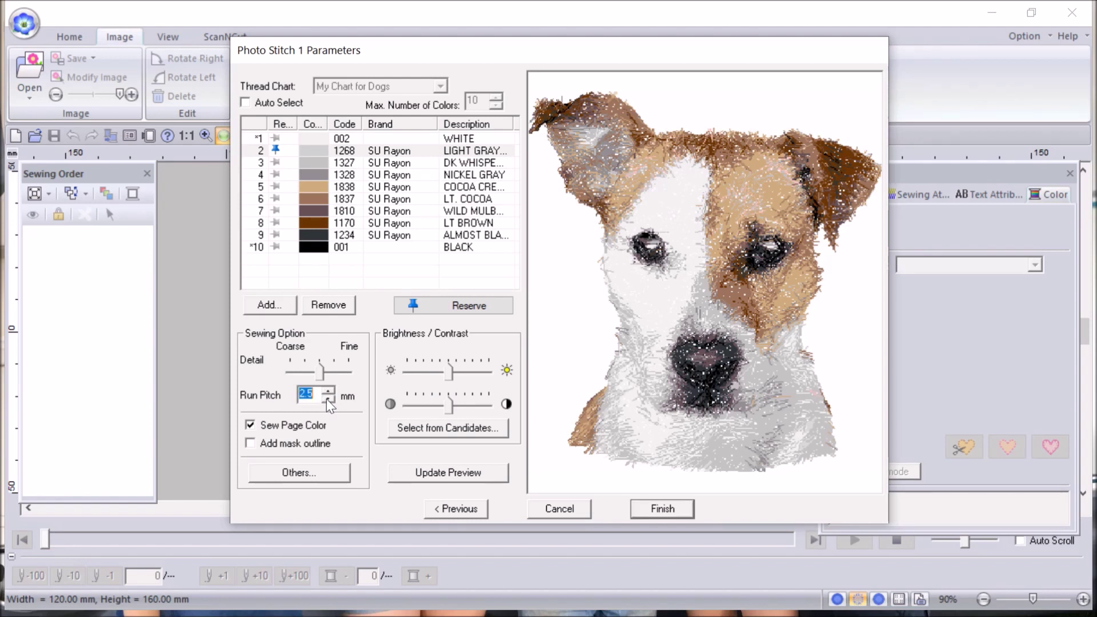
click(437, 474)
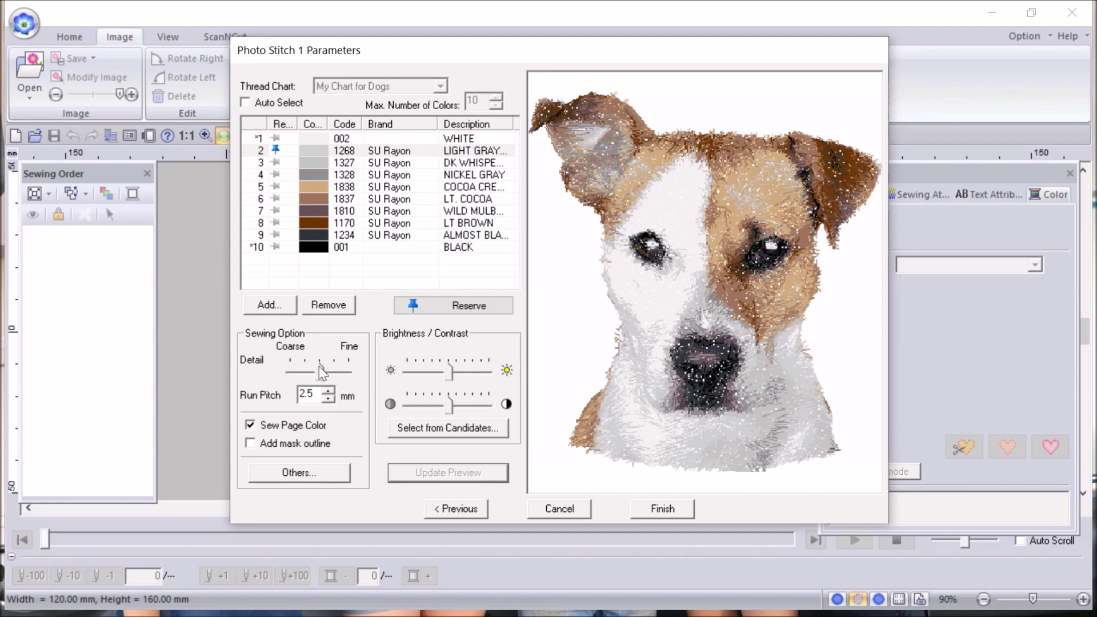
Raise the stitch detail to the finest setting, previewing the changes, and finish the Photo Stitch 1 conversion
drag(318, 366, 330, 367)
click(437, 476)
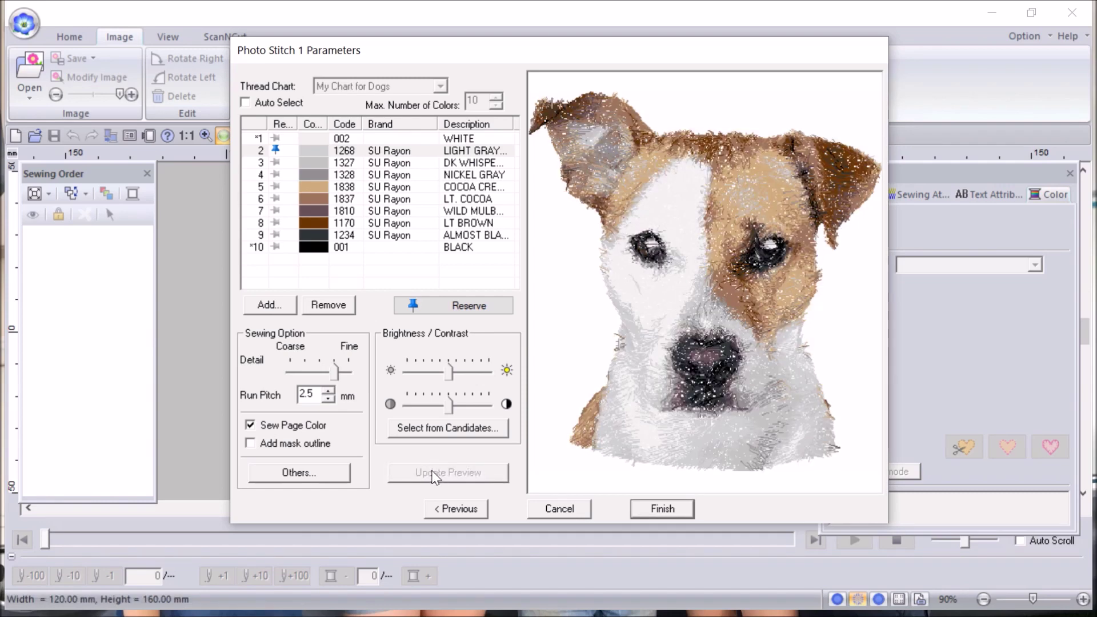
click(338, 370)
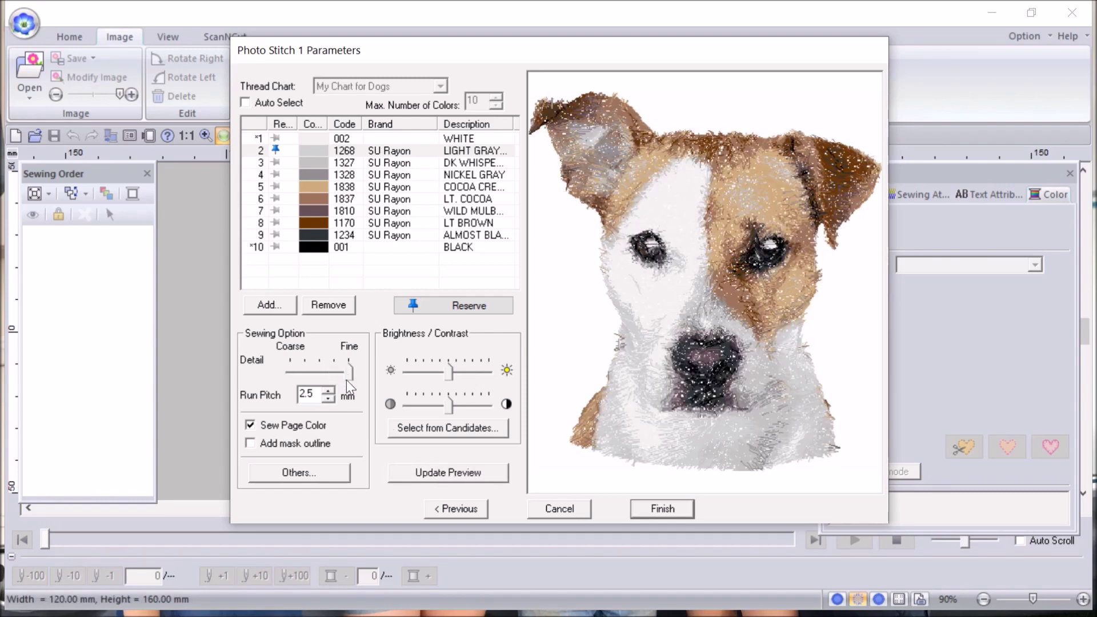
click(449, 477)
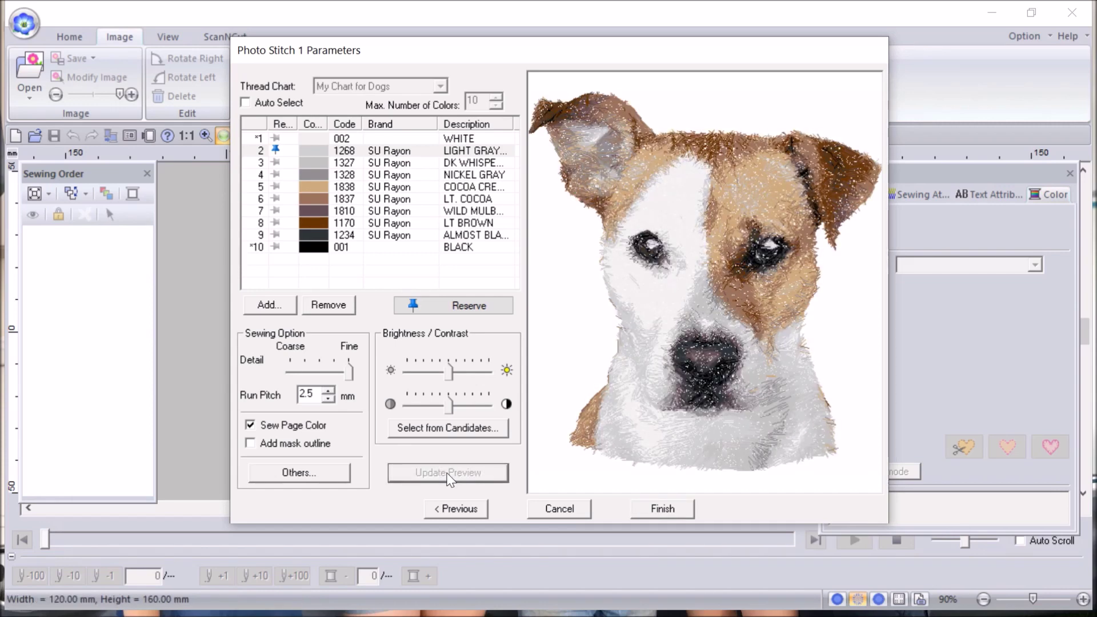
click(663, 508)
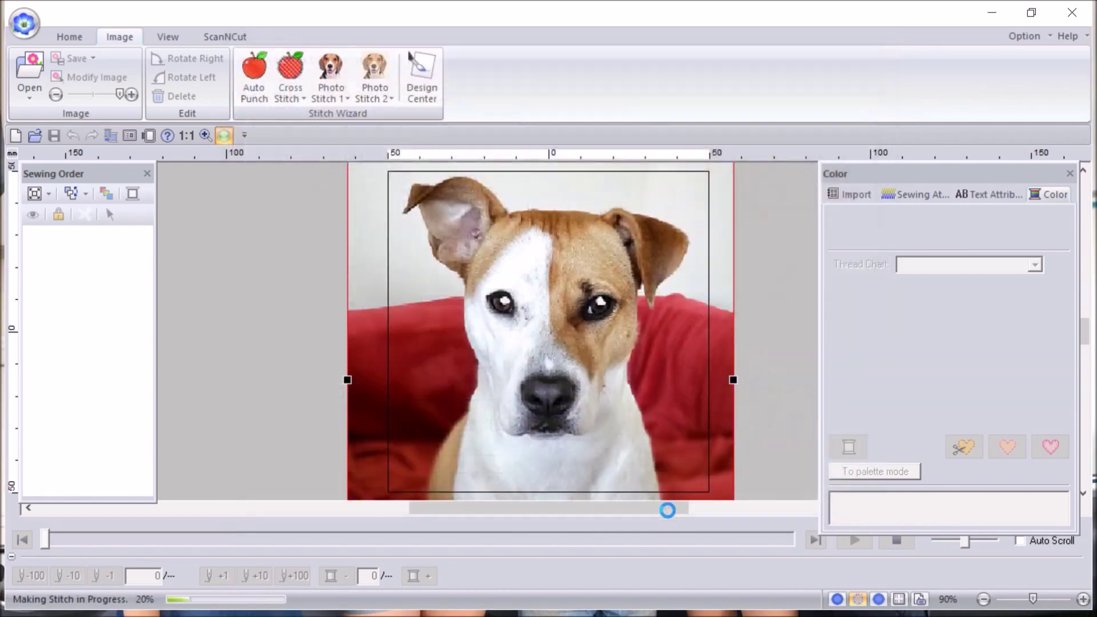